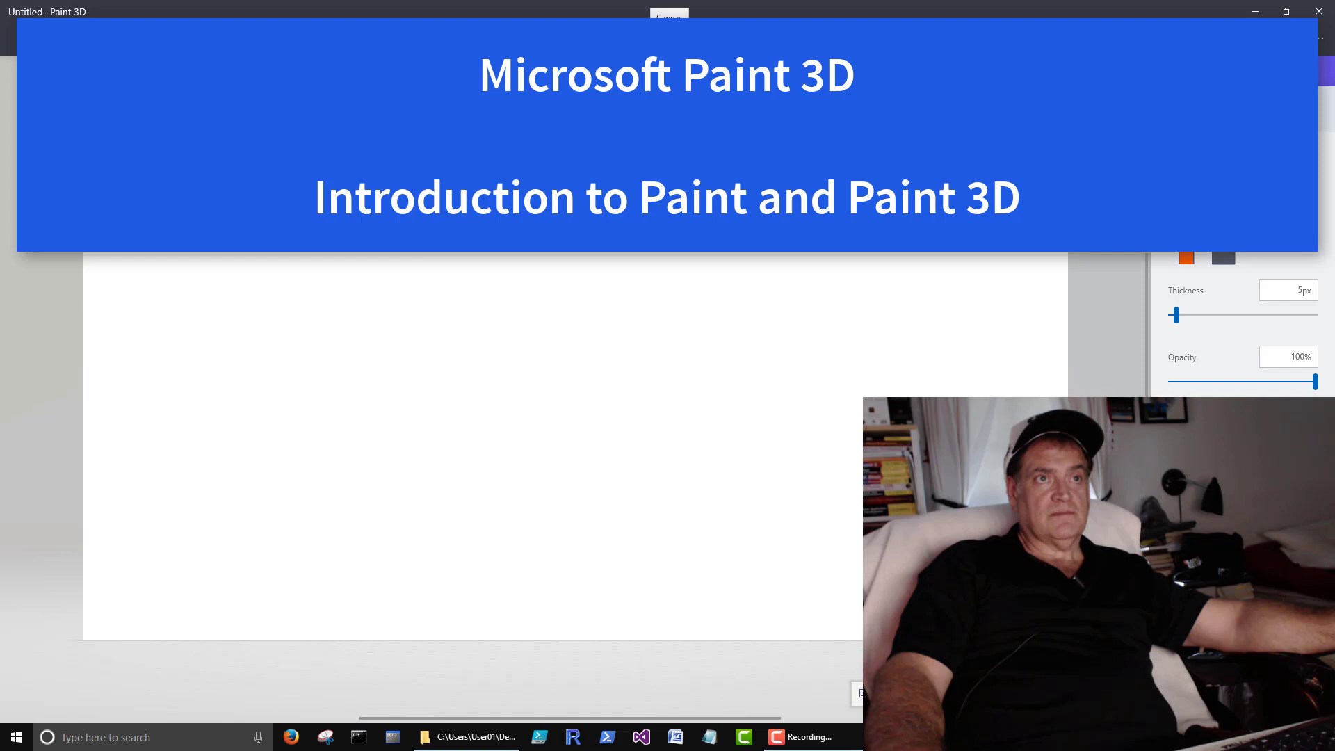
- Set the canvas width to 55%, then resize the canvas by its edges to about 53% wide and 78% high
{"action": "left_click", "coordinate": [670, 38]}
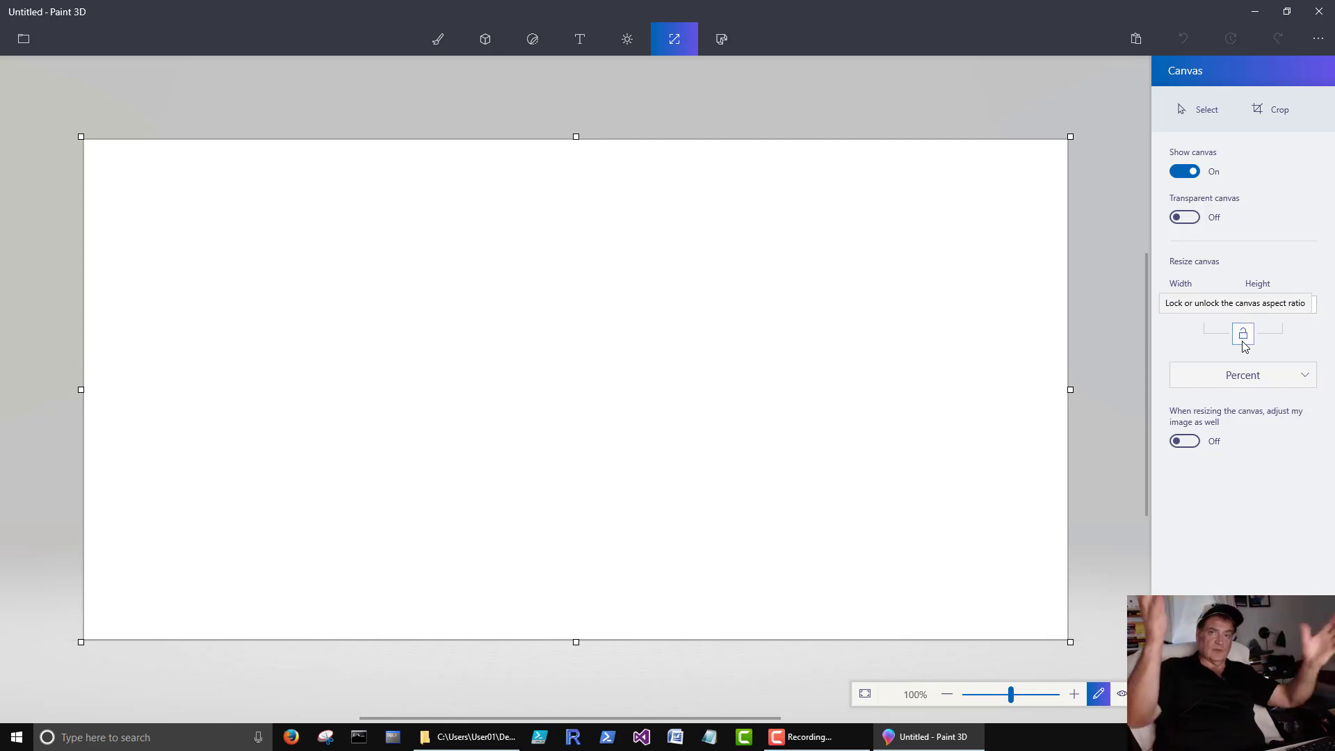
{"action": "type", "text": "55"}
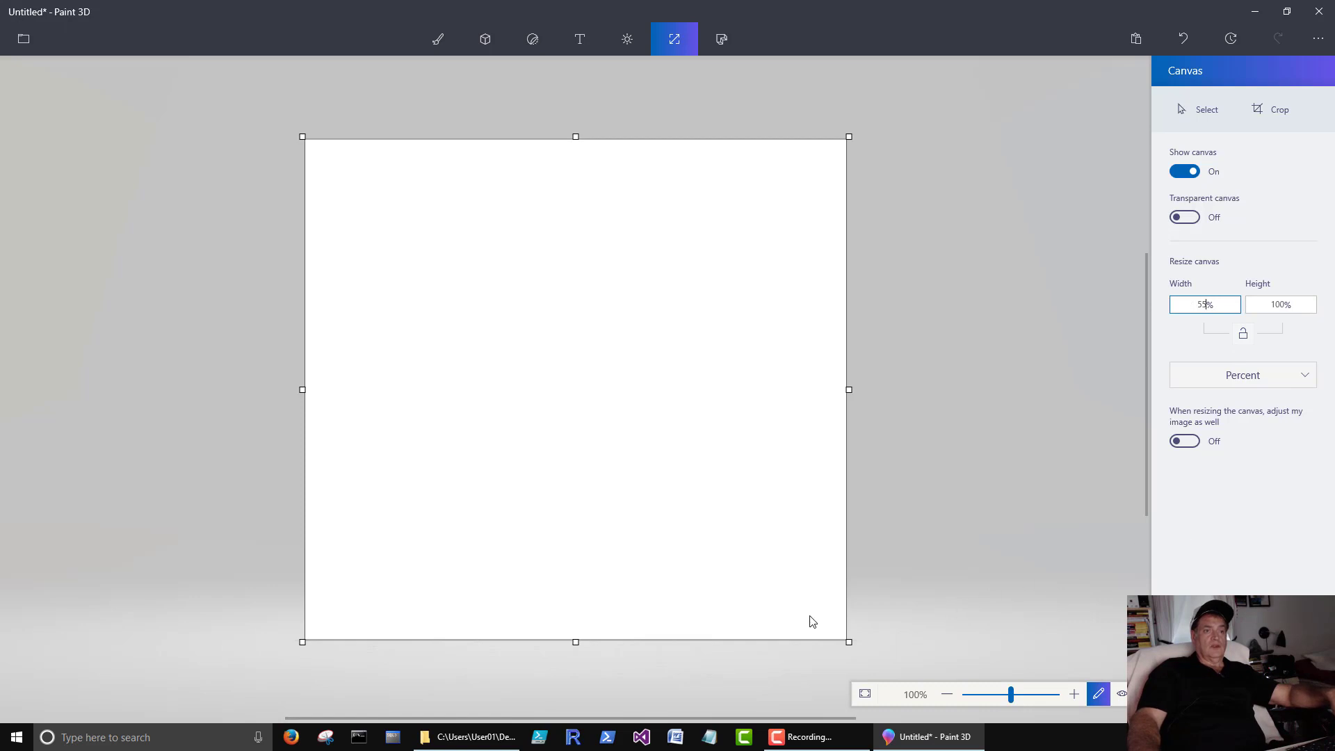
{"action": "left_click_drag", "start_coordinate": [574, 648], "coordinate": [606, 449]}
{"action": "left_click_drag", "start_coordinate": [849, 390], "coordinate": [773, 390]}
{"action": "left_click_drag", "start_coordinate": [816, 216], "coordinate": [883, 167]}
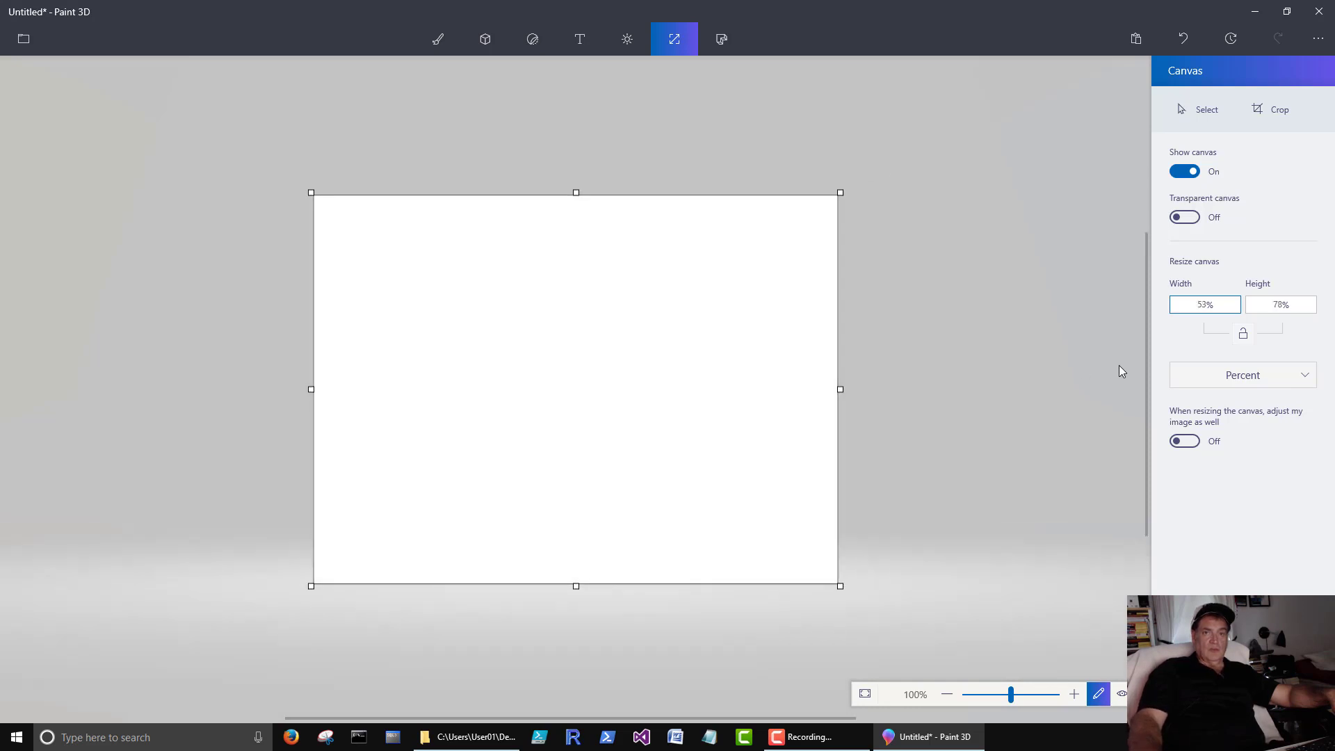
- Switch the canvas resize units to pixels and back to percent, and turn the canvas display off and on again
{"action": "left_click", "coordinate": [1303, 376]}
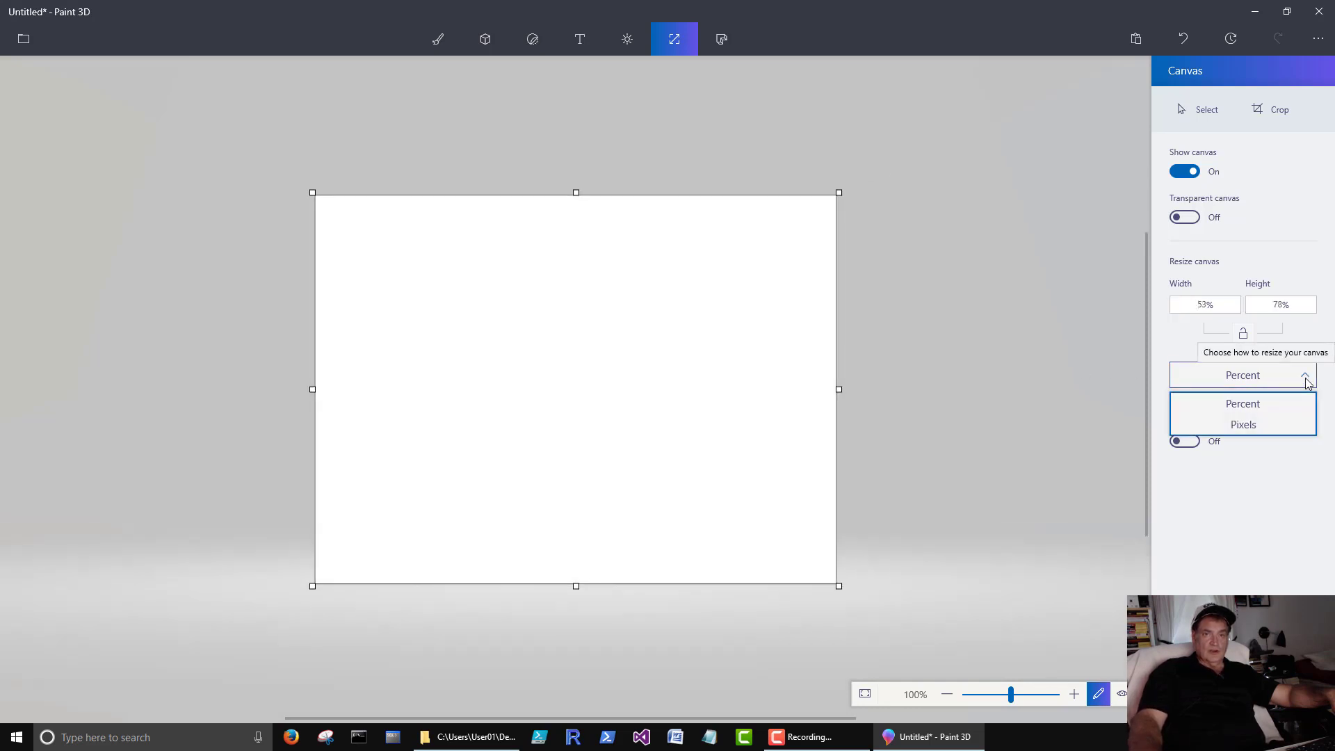
{"action": "left_click", "coordinate": [1258, 425]}
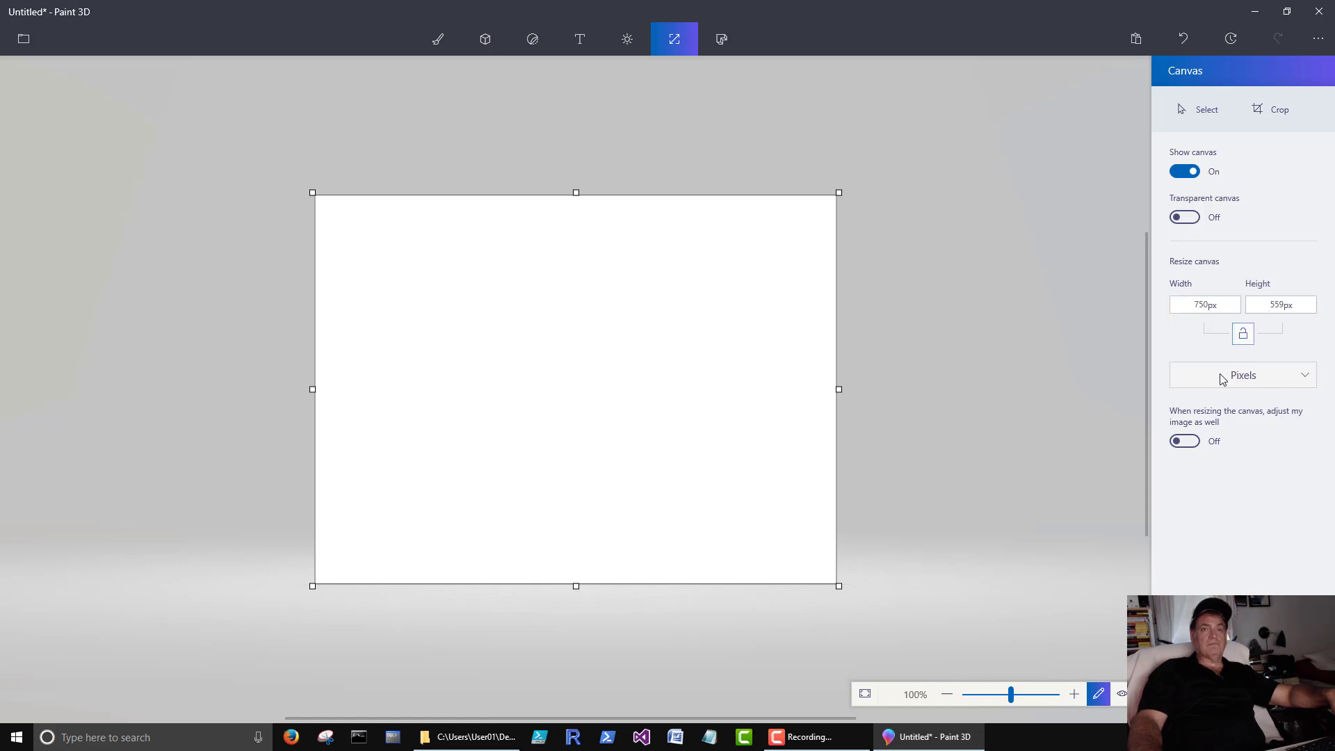
{"action": "left_click", "coordinate": [1301, 376]}
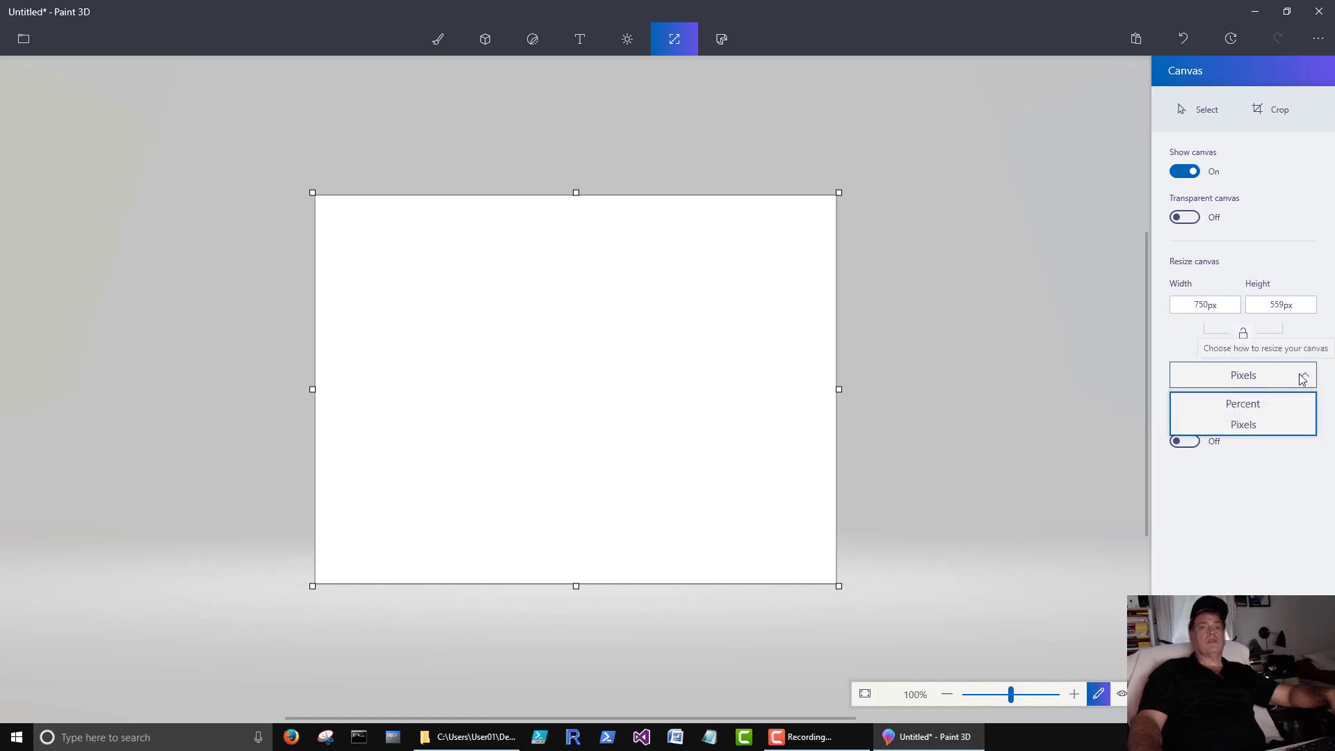
{"action": "left_click", "coordinate": [1255, 402]}
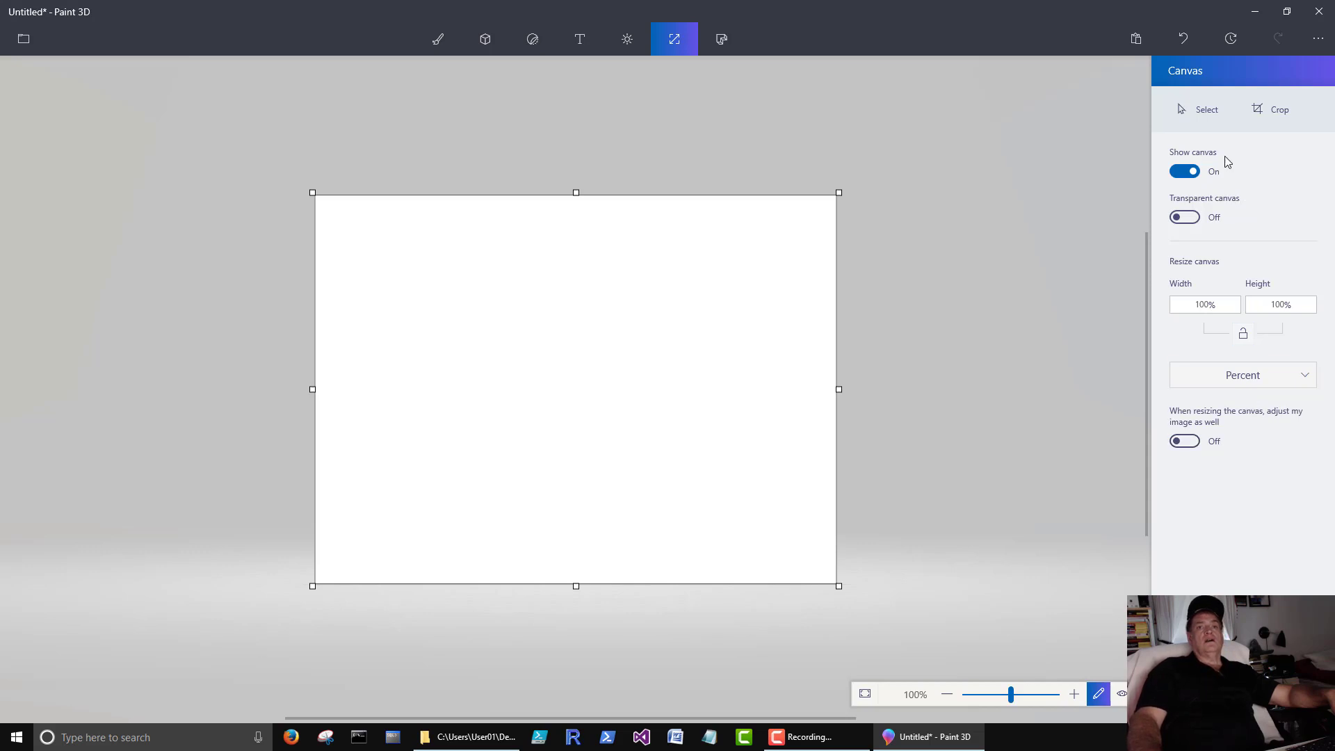
{"action": "left_click", "coordinate": [1181, 173]}
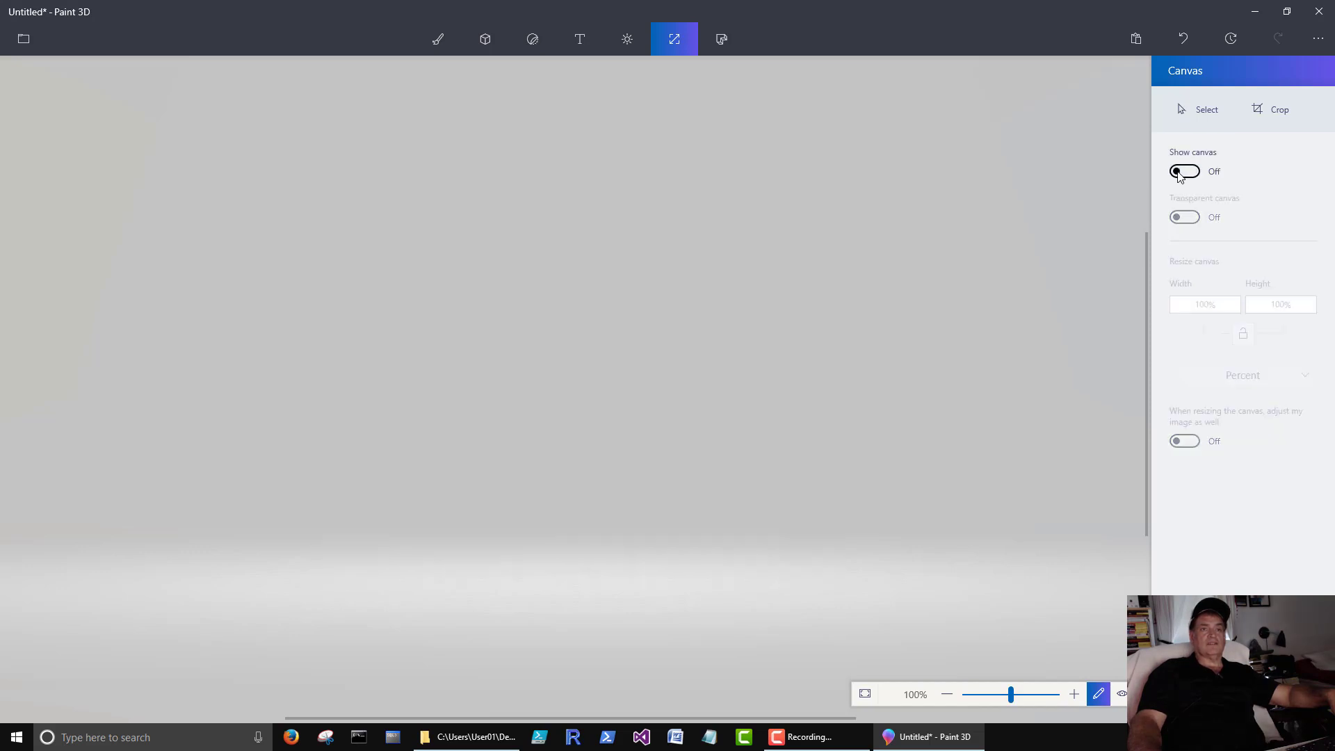
{"action": "left_click", "coordinate": [1181, 173]}
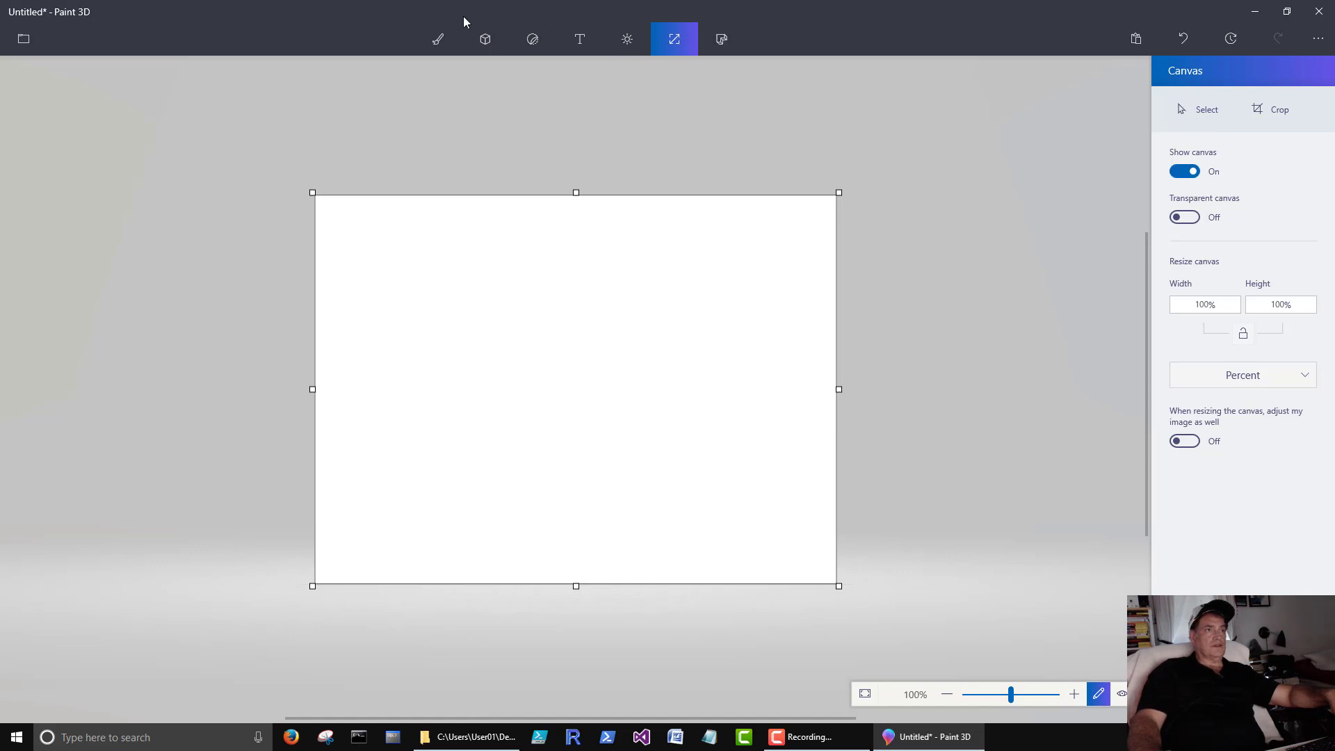
- Draw a dark red freehand loop on the left half of the canvas with the 6 px Pencil brush
{"action": "left_click", "coordinate": [438, 39]}
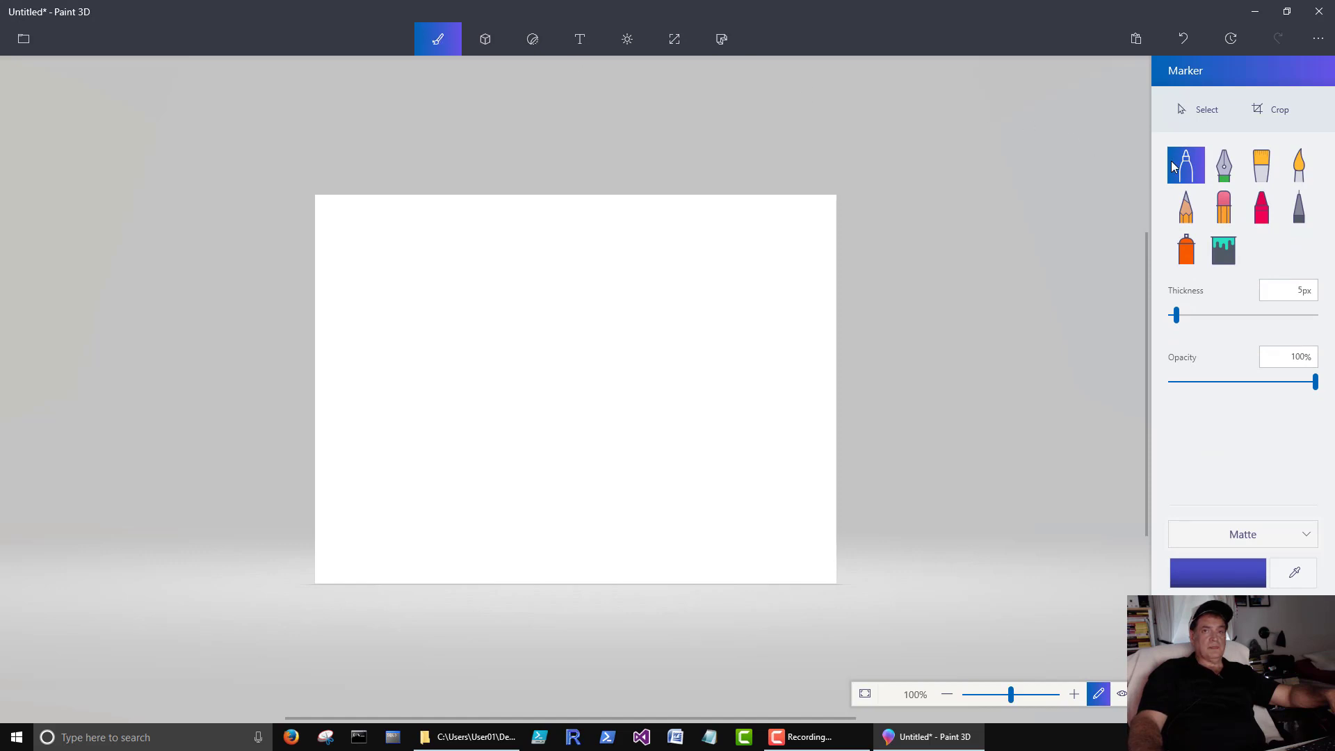
{"action": "left_click", "coordinate": [1185, 206]}
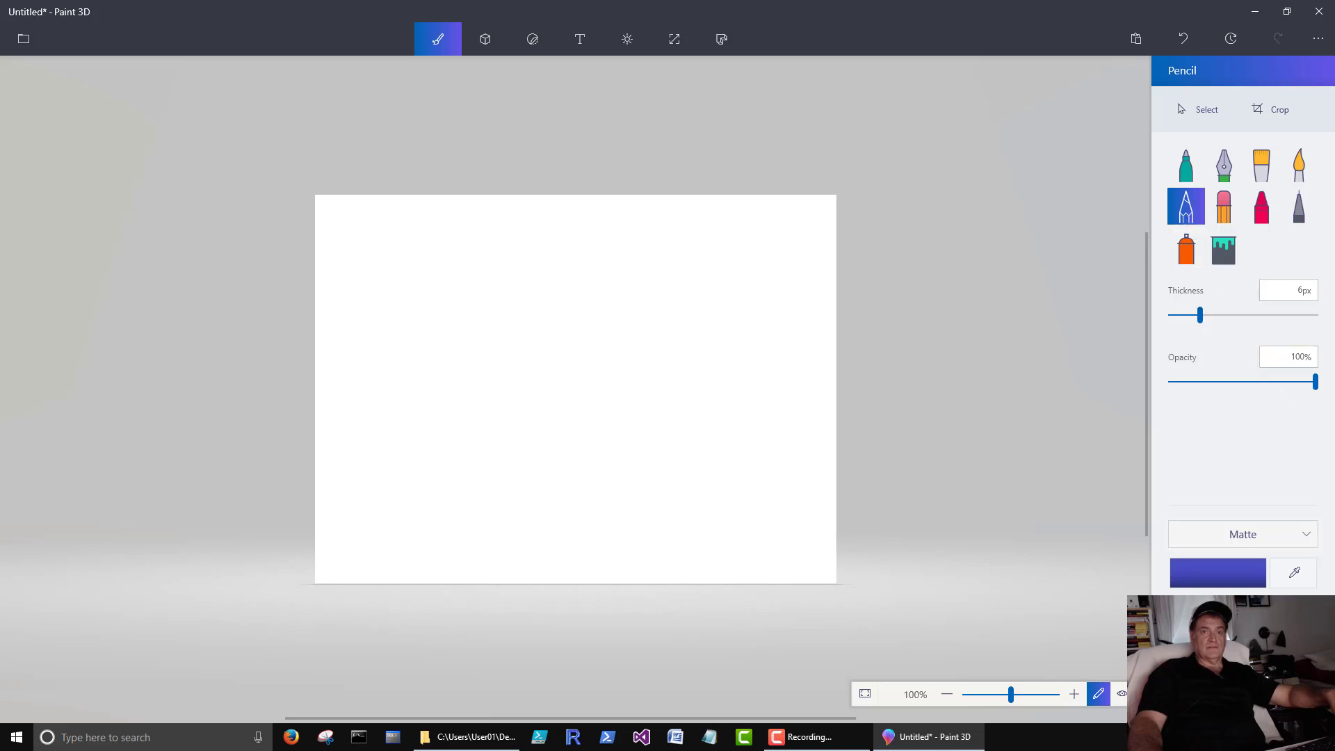
{"action": "mouse_move", "coordinate": [483, 411]}
{"action": "left_mouse_down"}
{"action": "mouse_move", "coordinate": [446, 329]}
{"action": "mouse_move", "coordinate": [492, 394]}
{"action": "mouse_move", "coordinate": [439, 502]}
{"action": "mouse_move", "coordinate": [485, 379]}
{"action": "mouse_move", "coordinate": [565, 350]}
{"action": "left_mouse_up"}
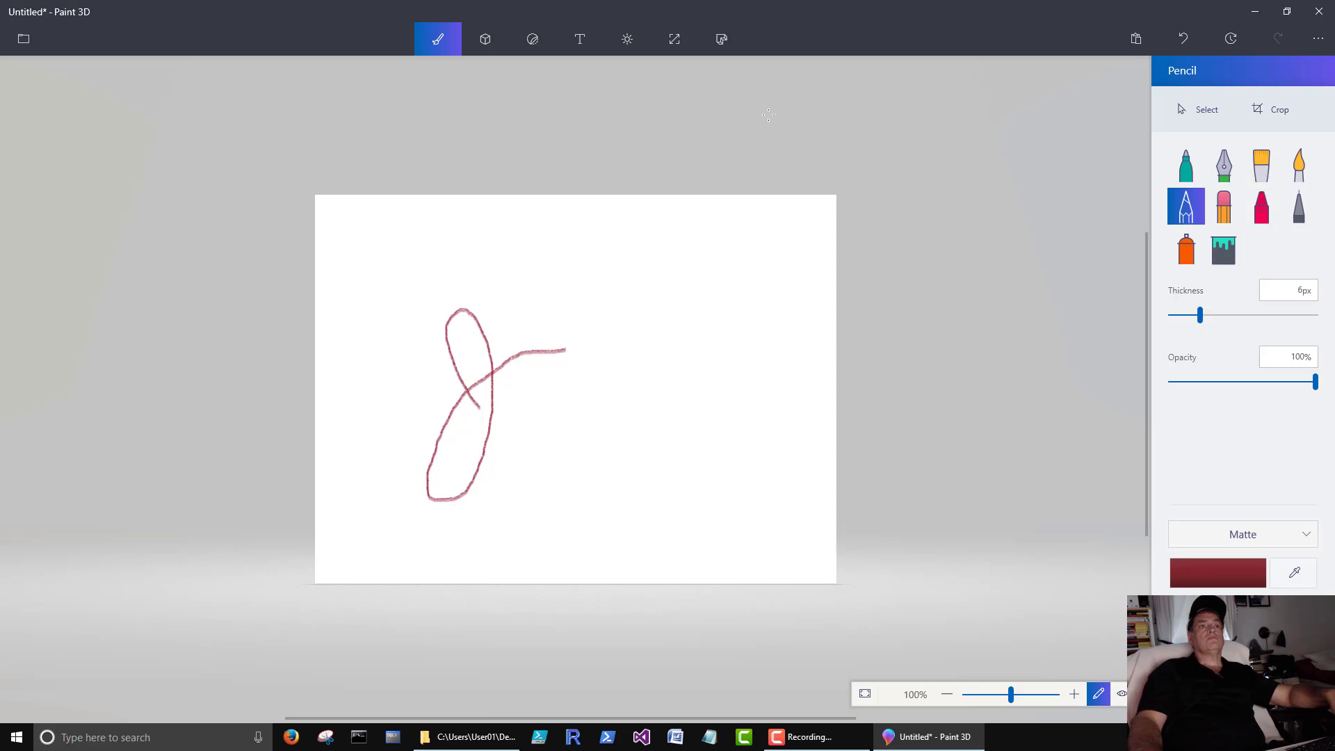
- Add a dark red 3D cube on the right half of the canvas, beside the pencil loop
{"action": "left_click", "coordinate": [487, 43]}
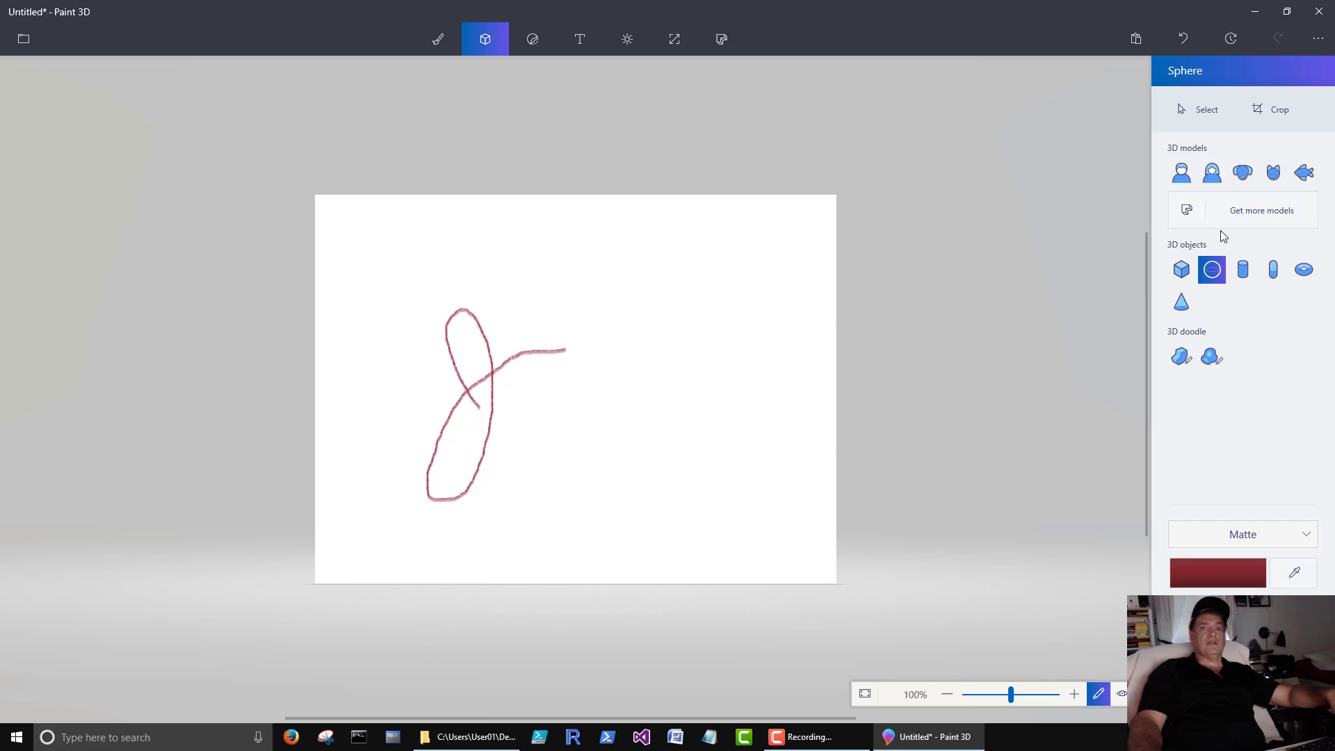
{"action": "left_click", "coordinate": [1181, 270]}
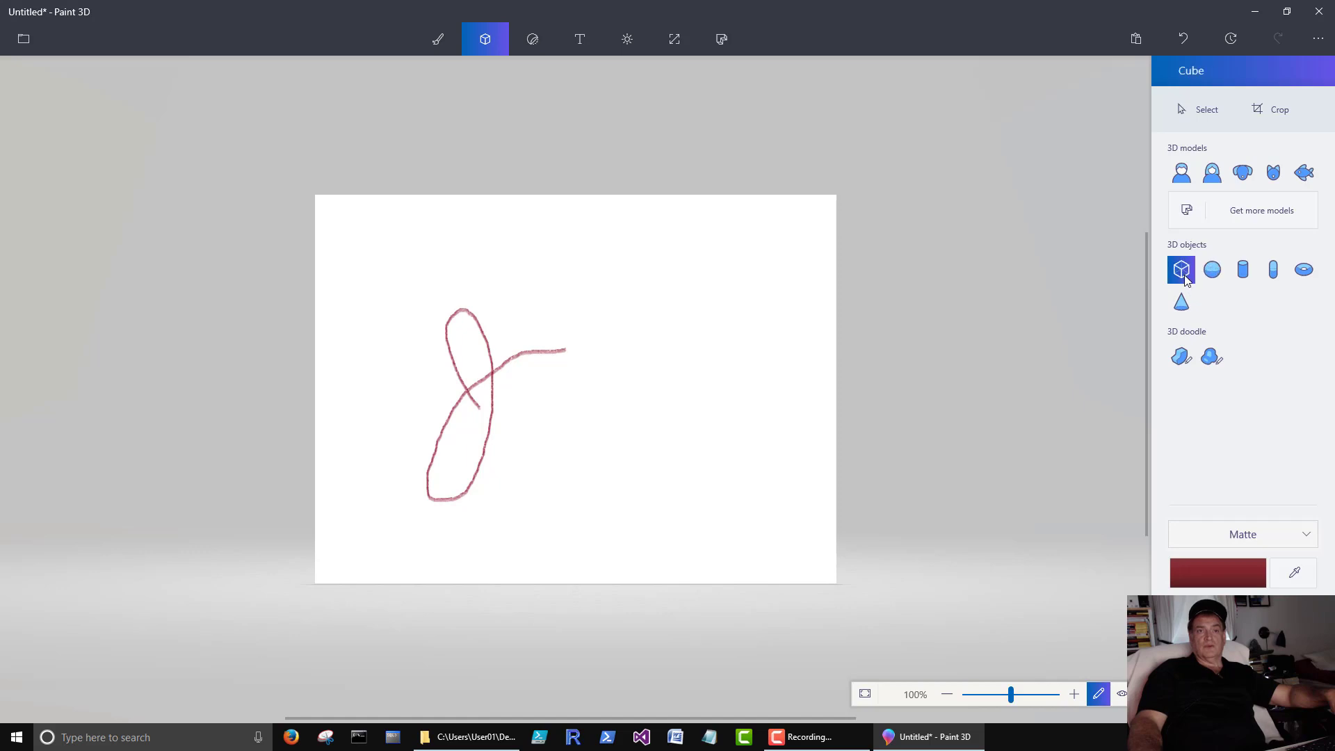
{"action": "left_click_drag", "start_coordinate": [619, 325], "coordinate": [757, 486]}
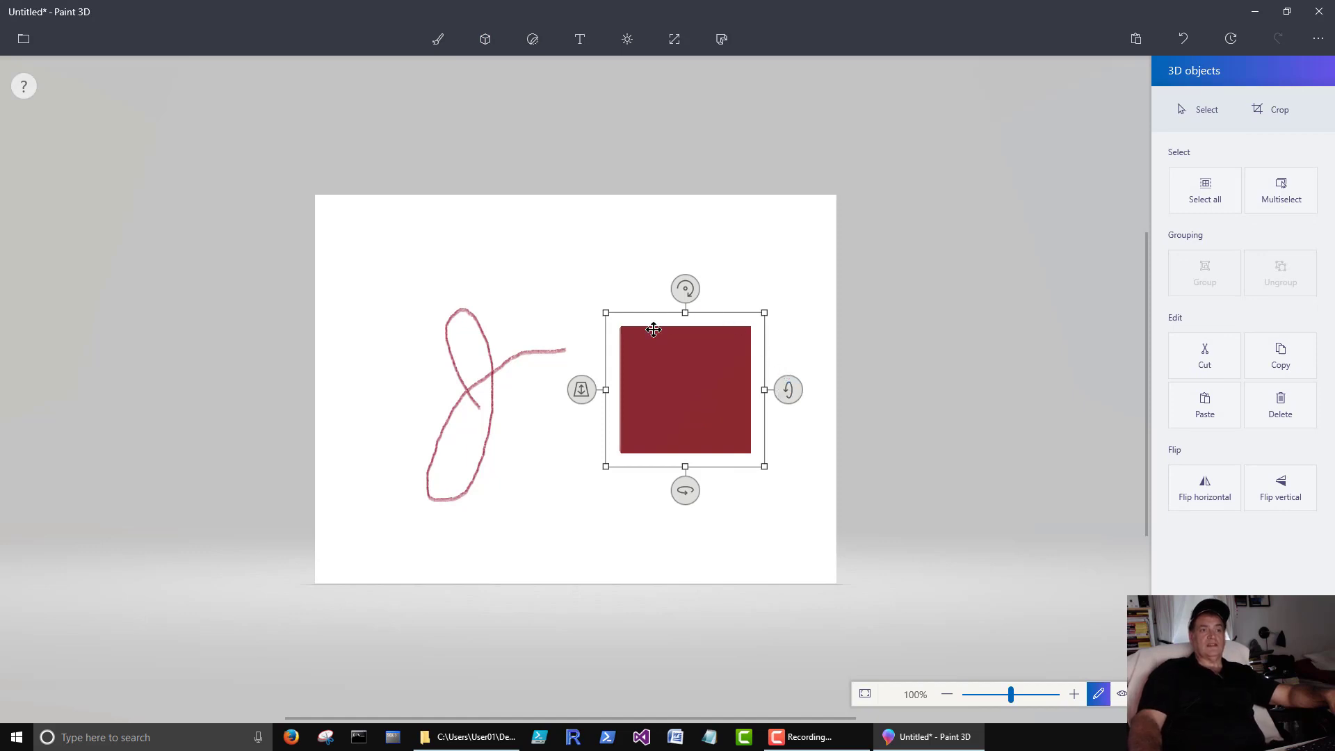
- Rotate the cube about its horizontal, depth and vertical axes so that three faces show, and adjust its depth
{"action": "left_click_drag", "start_coordinate": [788, 389], "coordinate": [757, 419]}
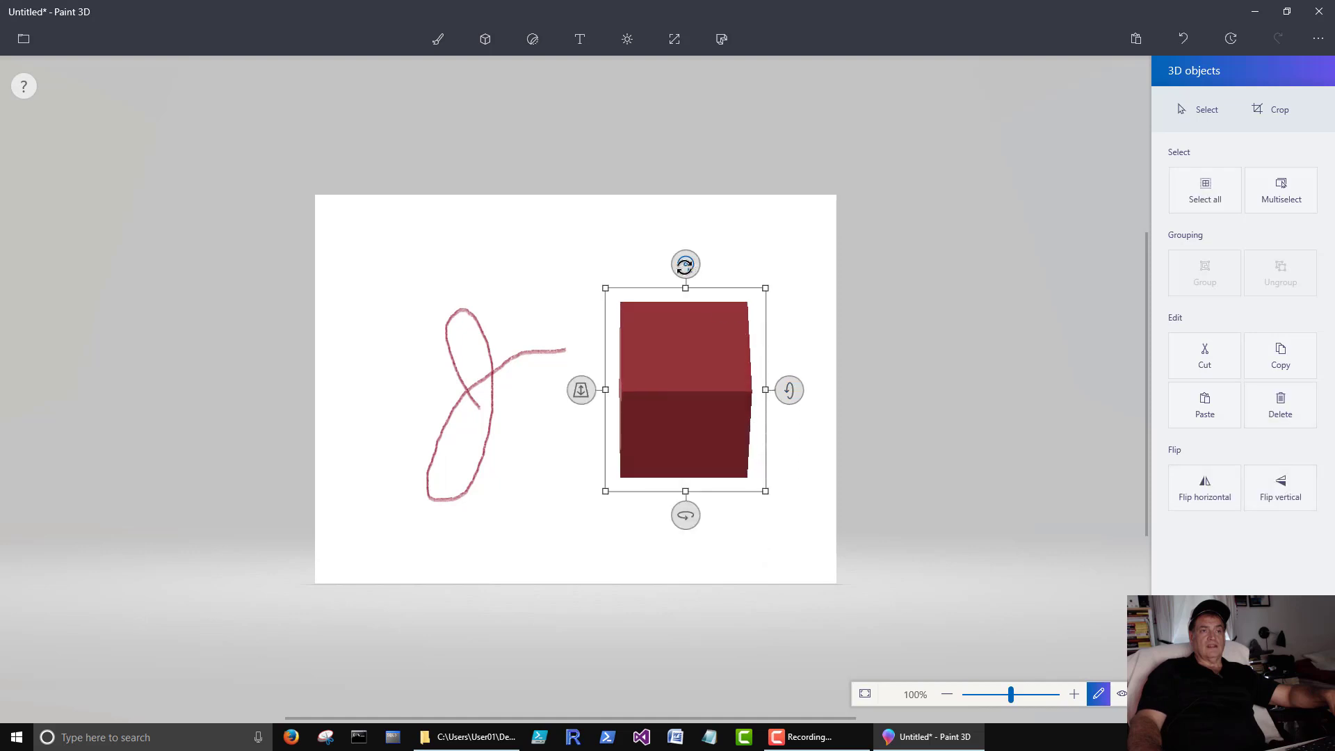
{"action": "left_click_drag", "start_coordinate": [684, 264], "coordinate": [613, 313]}
{"action": "mouse_move", "coordinate": [564, 390]}
{"action": "left_mouse_down"}
{"action": "mouse_move", "coordinate": [591, 285]}
{"action": "mouse_move", "coordinate": [548, 461]}
{"action": "mouse_move", "coordinate": [611, 213]}
{"action": "mouse_move", "coordinate": [560, 412]}
{"action": "mouse_move", "coordinate": [566, 445]}
{"action": "mouse_move", "coordinate": [608, 211]}
{"action": "mouse_move", "coordinate": [550, 372]}
{"action": "left_mouse_up"}
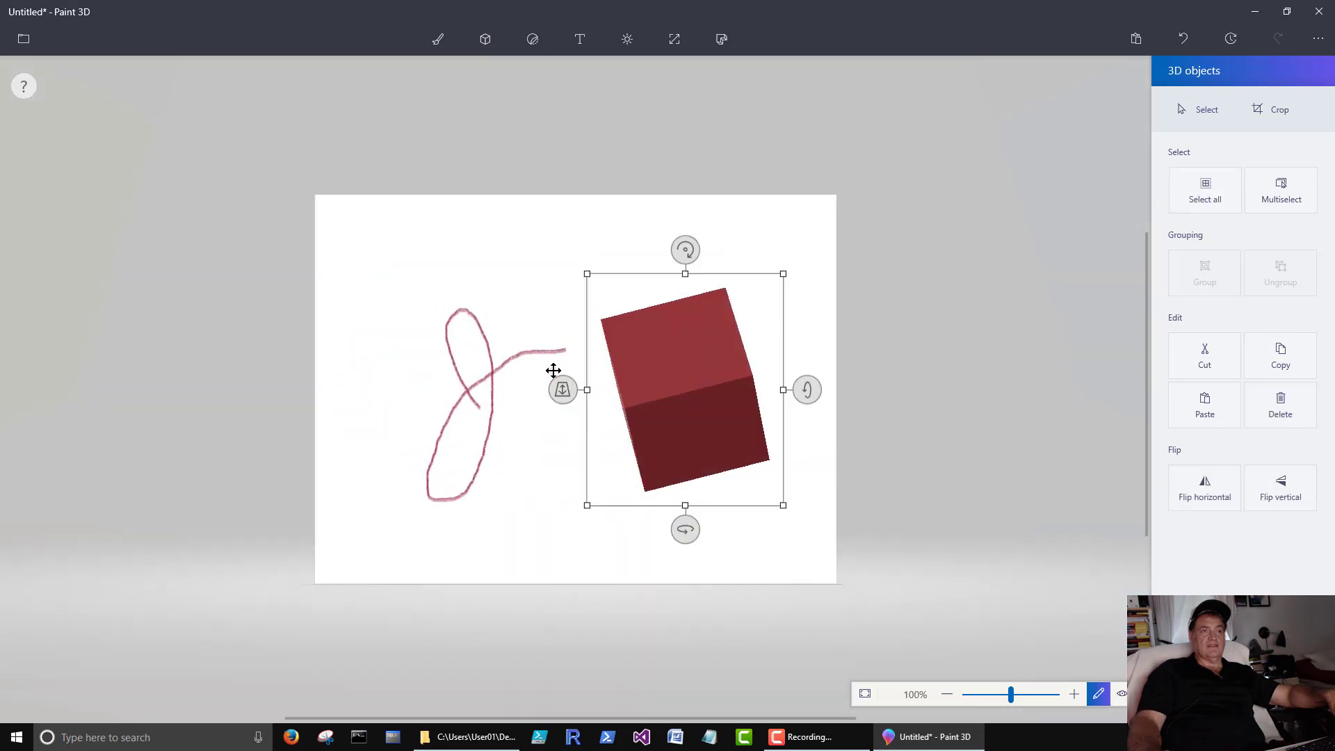
{"action": "left_click_drag", "start_coordinate": [677, 523], "coordinate": [727, 488]}
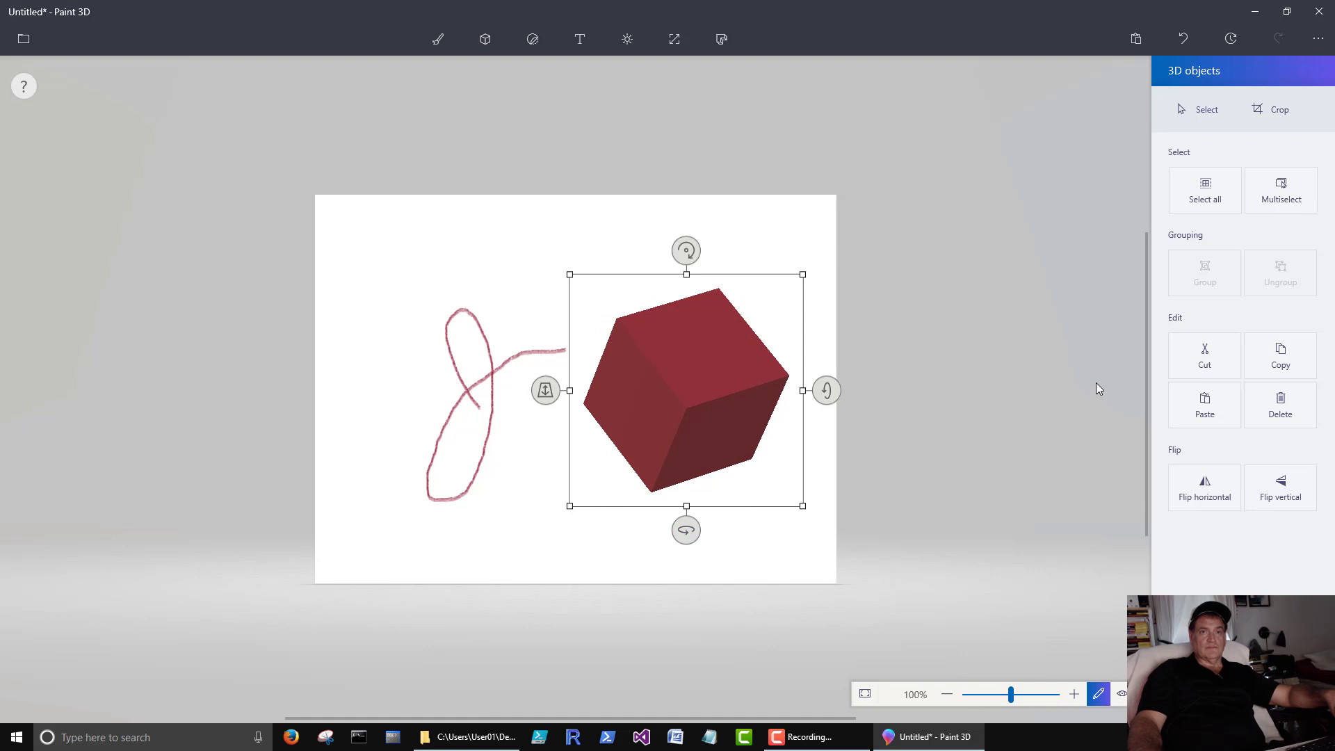
- Deselect the cube and add a tall 3D cylinder on the left side of the canvas
{"action": "left_click", "coordinate": [1204, 109]}
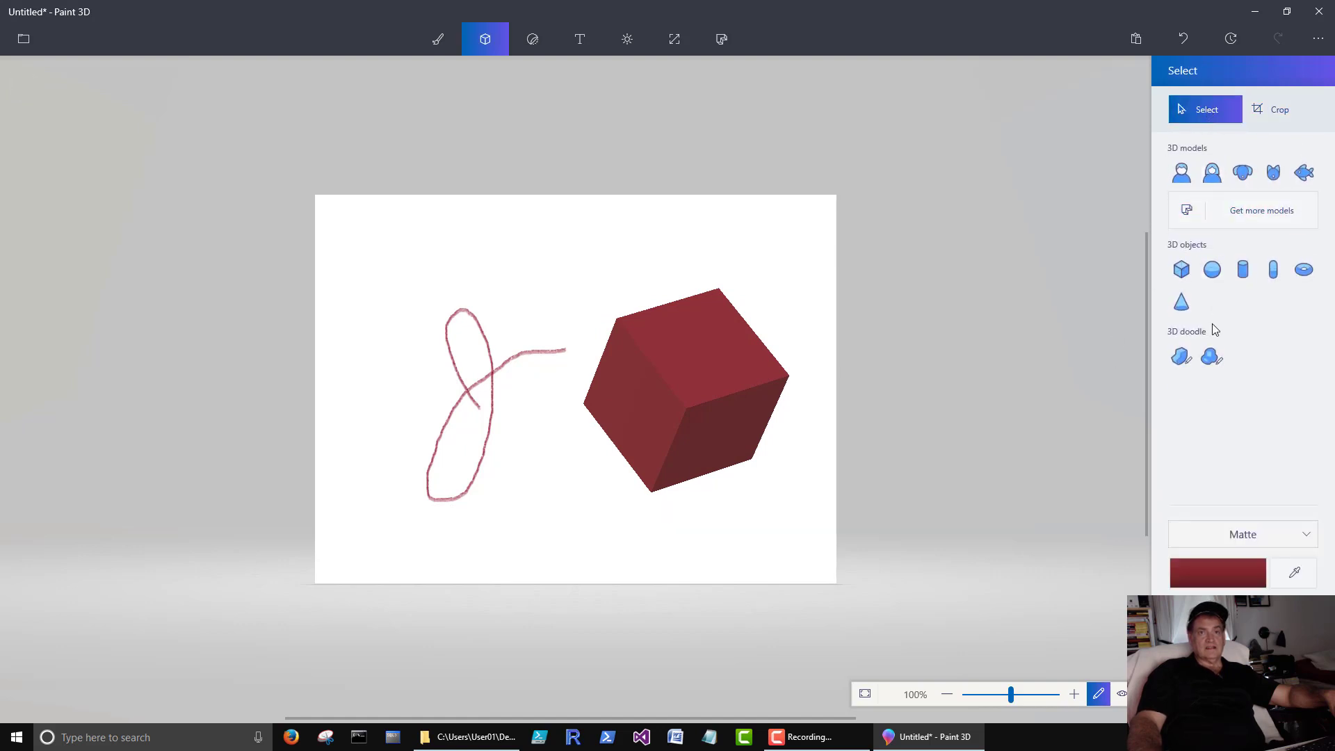
{"action": "left_click", "coordinate": [1242, 269]}
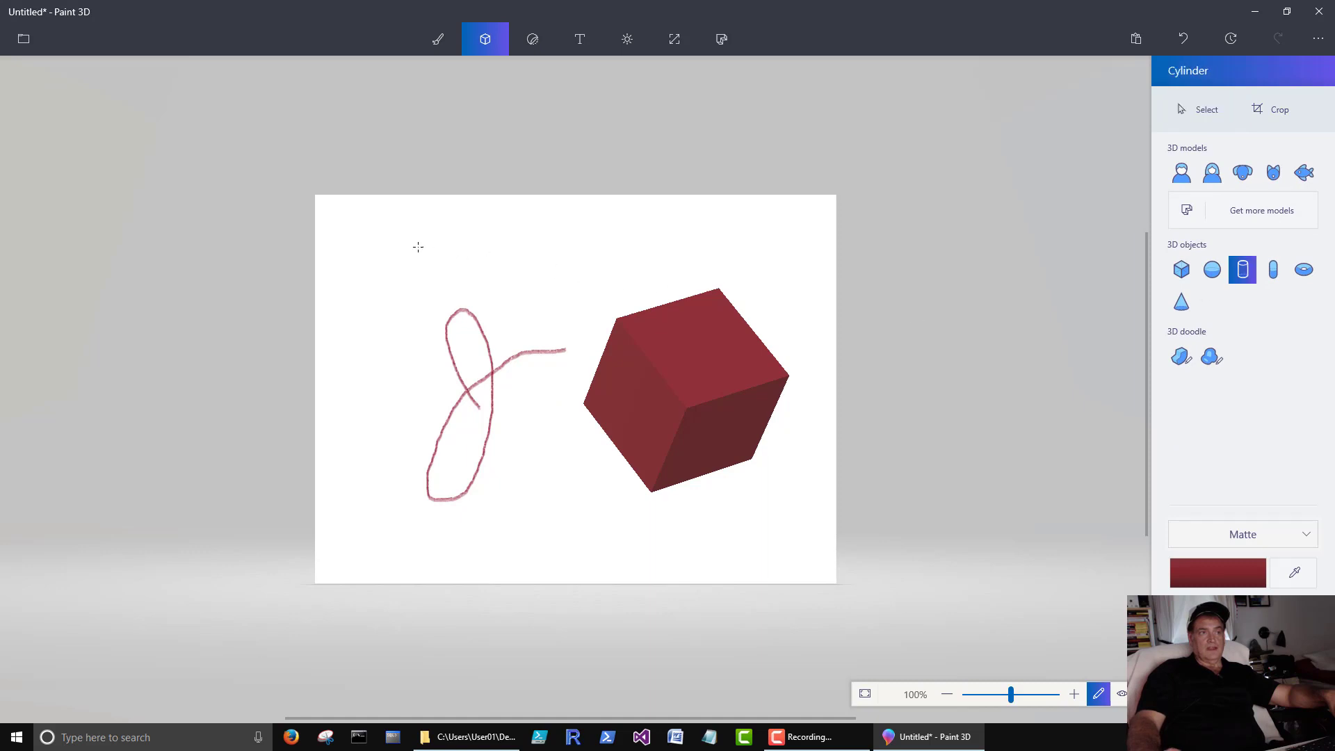
{"action": "left_click_drag", "start_coordinate": [355, 251], "coordinate": [445, 439]}
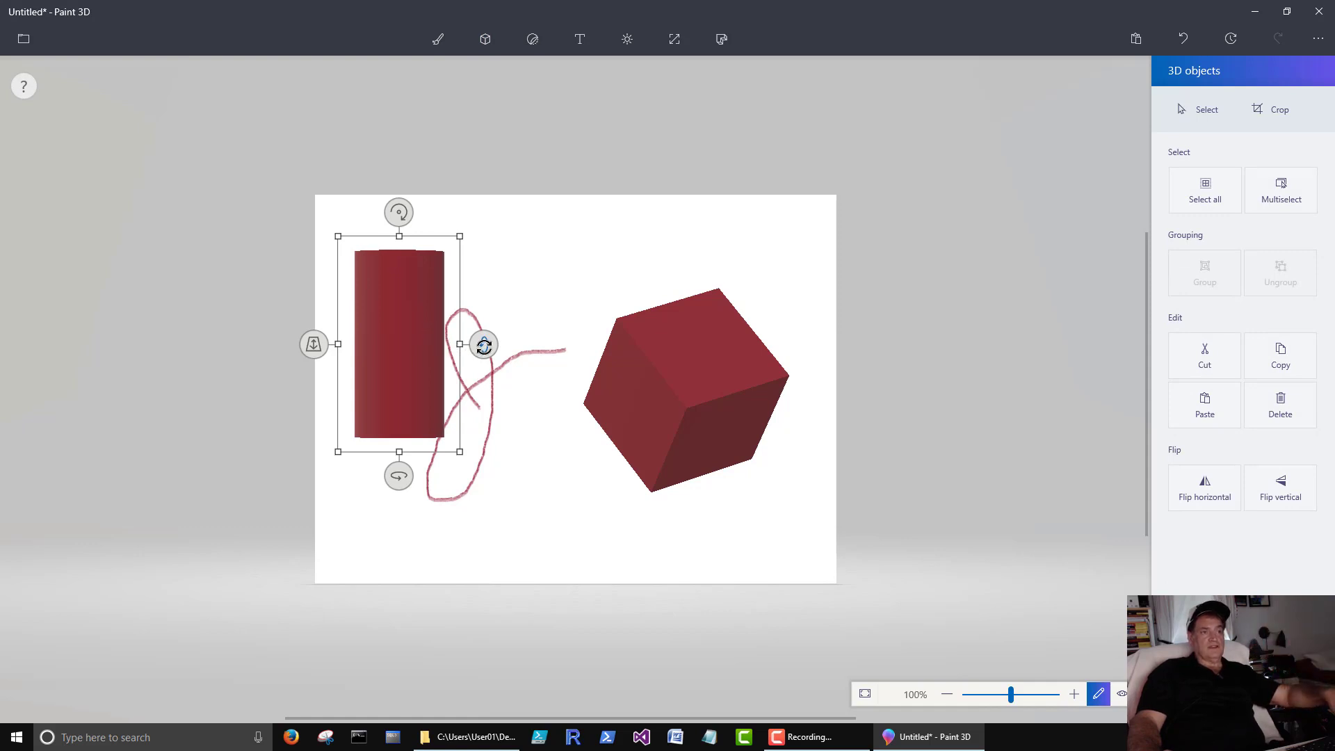
- Try out the cylinder's rotation about its horizontal, depth and vertical axes, keeping it upright
{"action": "mouse_move", "coordinate": [484, 345]}
{"action": "left_mouse_down"}
{"action": "mouse_move", "coordinate": [486, 298]}
{"action": "mouse_move", "coordinate": [492, 427]}
{"action": "mouse_move", "coordinate": [496, 294]}
{"action": "mouse_move", "coordinate": [494, 419]}
{"action": "mouse_move", "coordinate": [500, 328]}
{"action": "mouse_move", "coordinate": [492, 340]}
{"action": "left_mouse_up"}
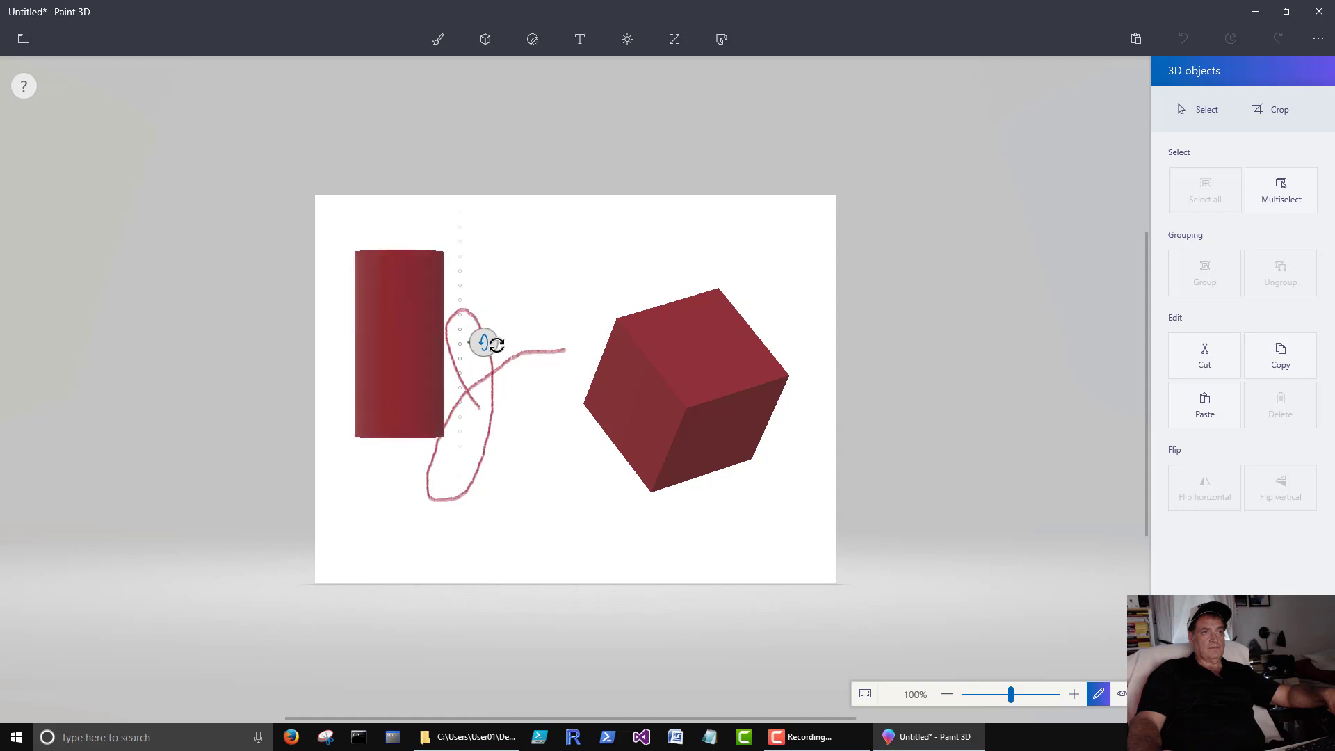
{"action": "mouse_move", "coordinate": [419, 218]}
{"action": "left_mouse_down"}
{"action": "mouse_move", "coordinate": [477, 238]}
{"action": "mouse_move", "coordinate": [349, 211]}
{"action": "mouse_move", "coordinate": [482, 239]}
{"action": "mouse_move", "coordinate": [366, 216]}
{"action": "mouse_move", "coordinate": [399, 215]}
{"action": "left_mouse_up"}
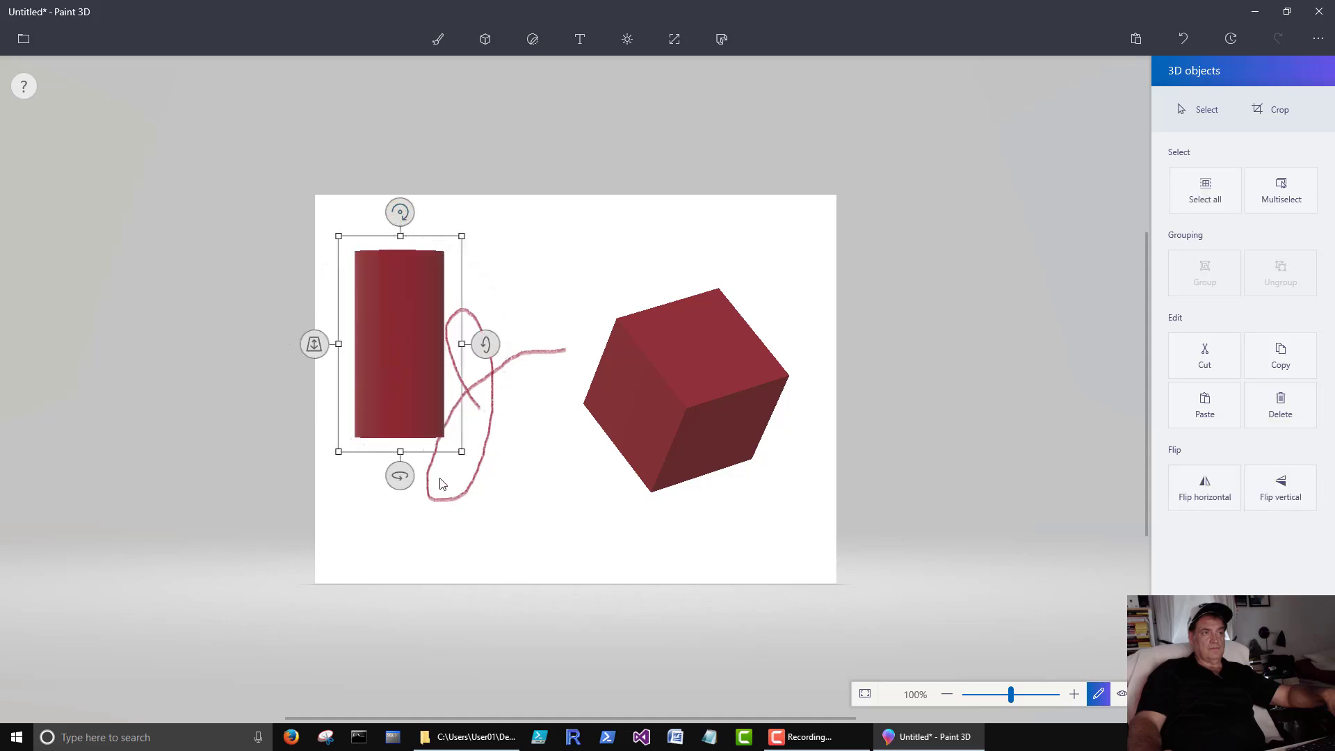
{"action": "mouse_move", "coordinate": [402, 473]}
{"action": "left_mouse_down"}
{"action": "mouse_move", "coordinate": [321, 471]}
{"action": "mouse_move", "coordinate": [487, 482]}
{"action": "mouse_move", "coordinate": [370, 512]}
{"action": "mouse_move", "coordinate": [438, 536]}
{"action": "mouse_move", "coordinate": [444, 471]}
{"action": "mouse_move", "coordinate": [378, 433]}
{"action": "mouse_move", "coordinate": [400, 476]}
{"action": "left_mouse_up"}
- Turn the cube about its vertical axis and reselect the cylinder
{"action": "left_click", "coordinate": [636, 450]}
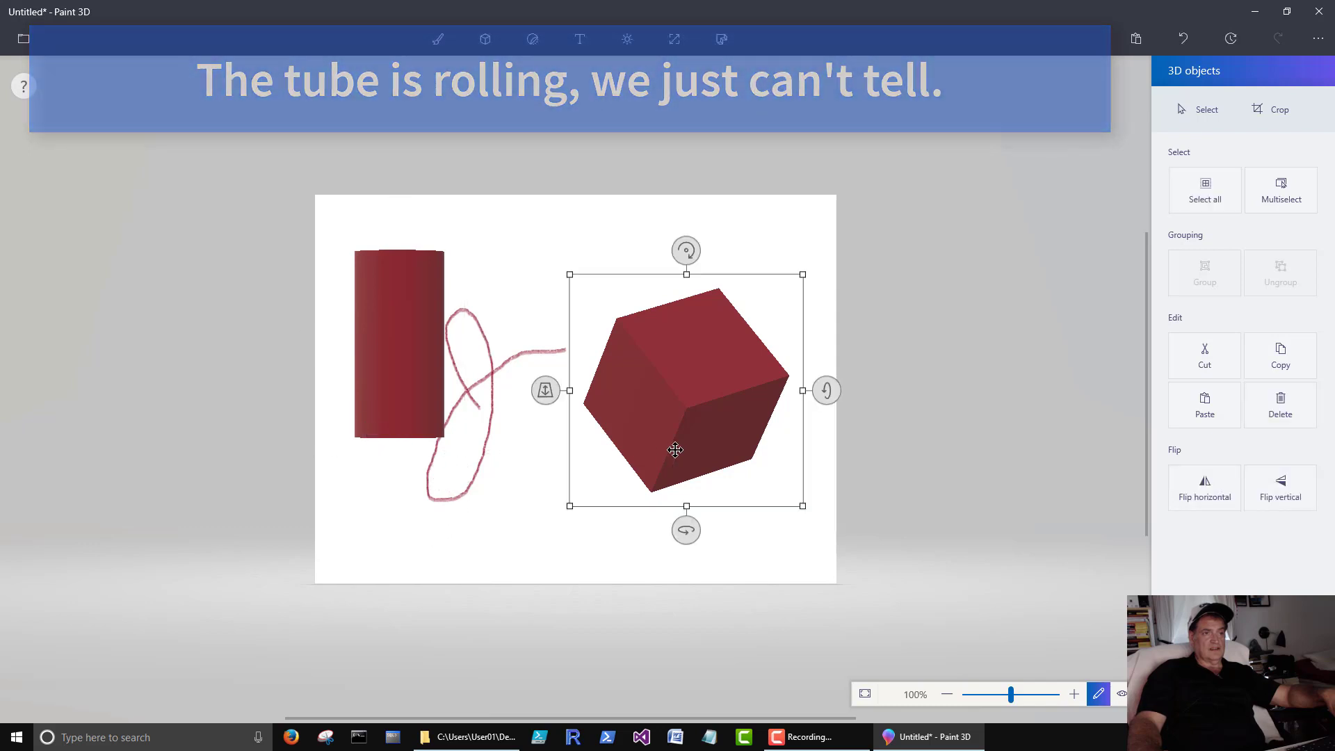
{"action": "left_click_drag", "start_coordinate": [687, 534], "coordinate": [615, 506]}
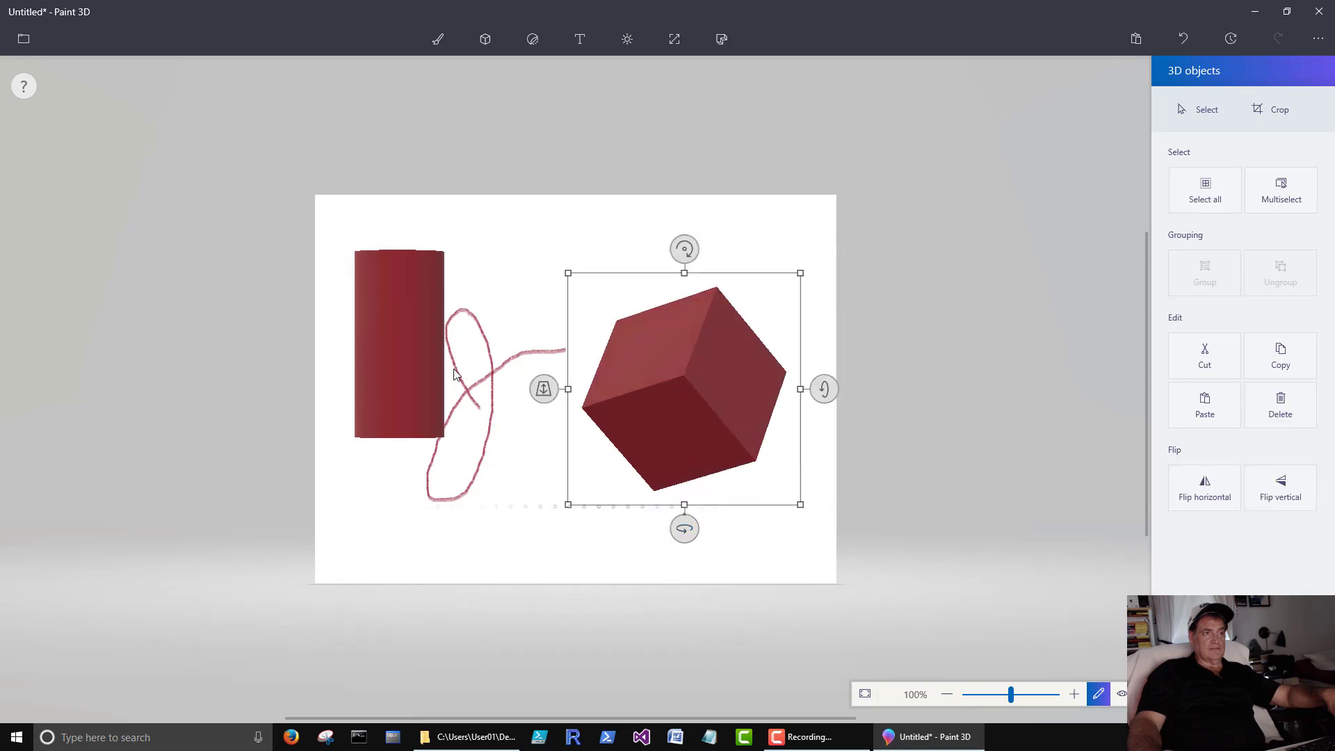
{"action": "left_click", "coordinate": [410, 323]}
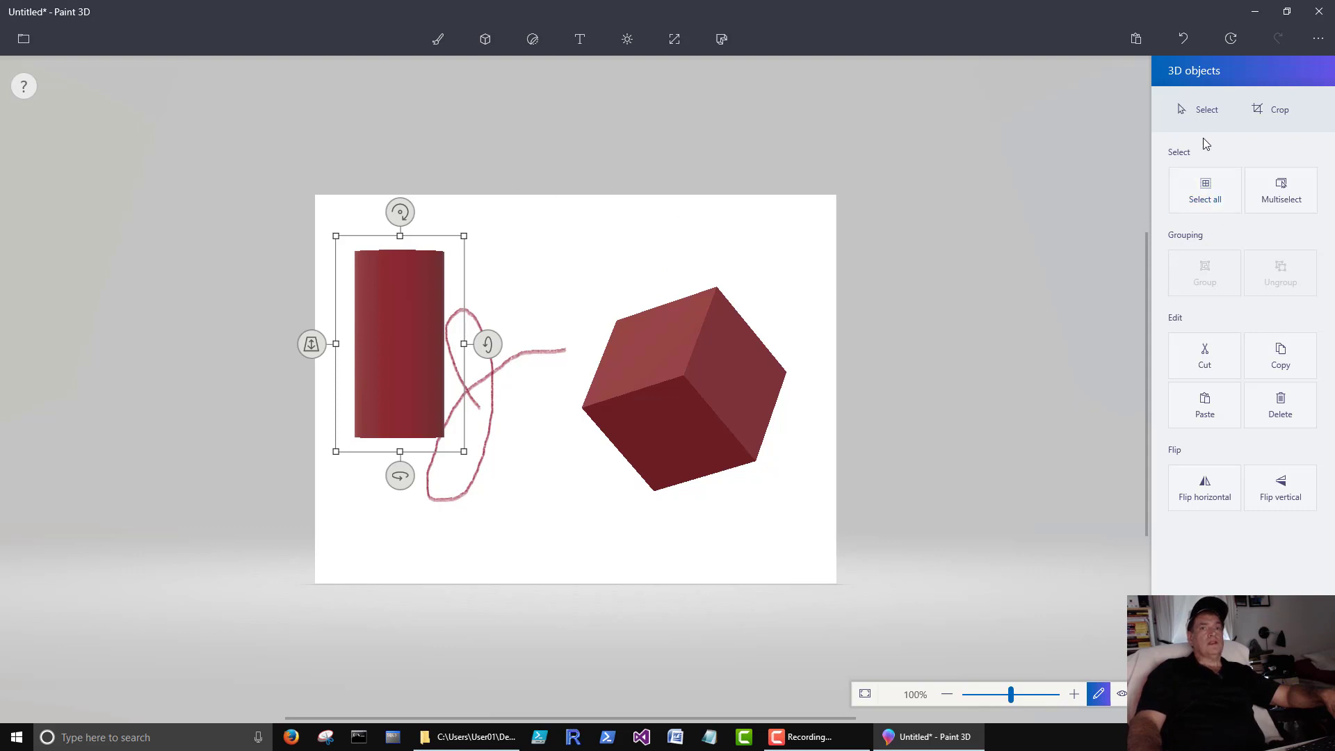
- Select the cylinder and the cube together and delete both objects
{"action": "key", "text": "Escape"}
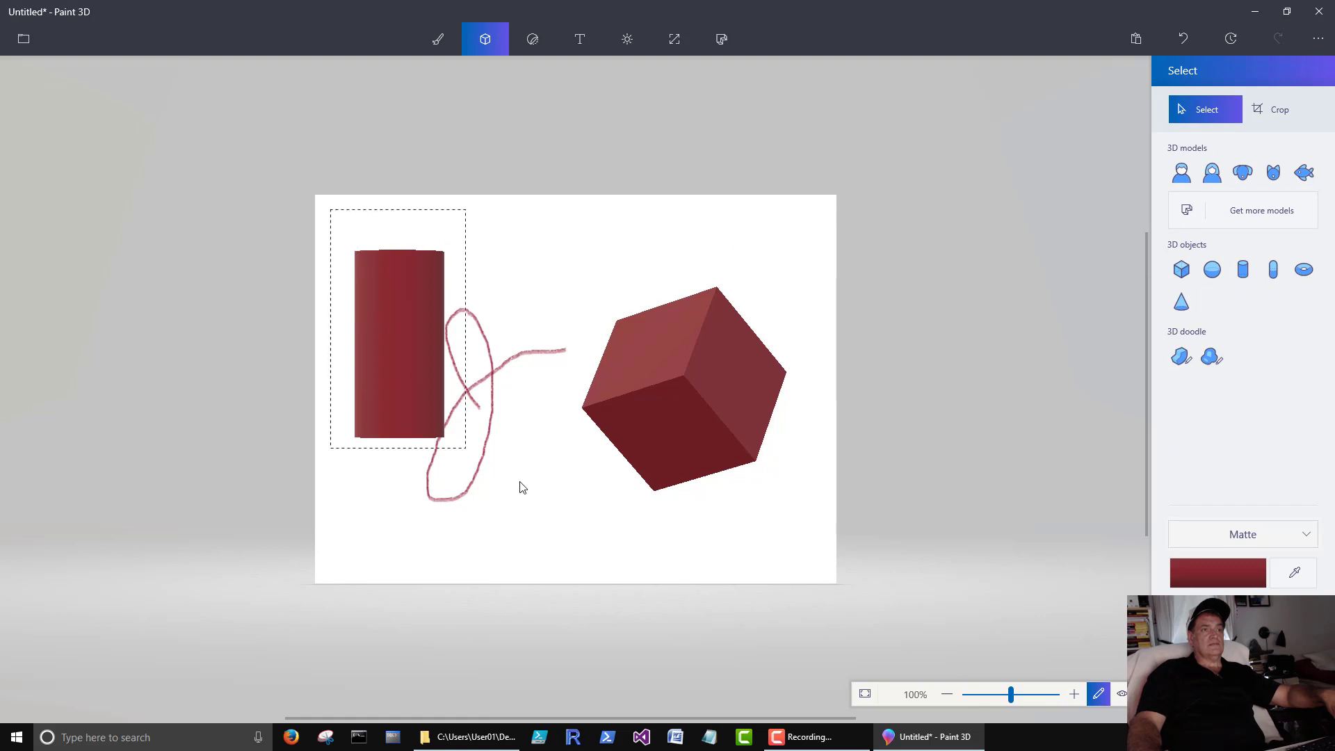
{"action": "left_click_drag", "start_coordinate": [522, 487], "coordinate": [815, 576]}
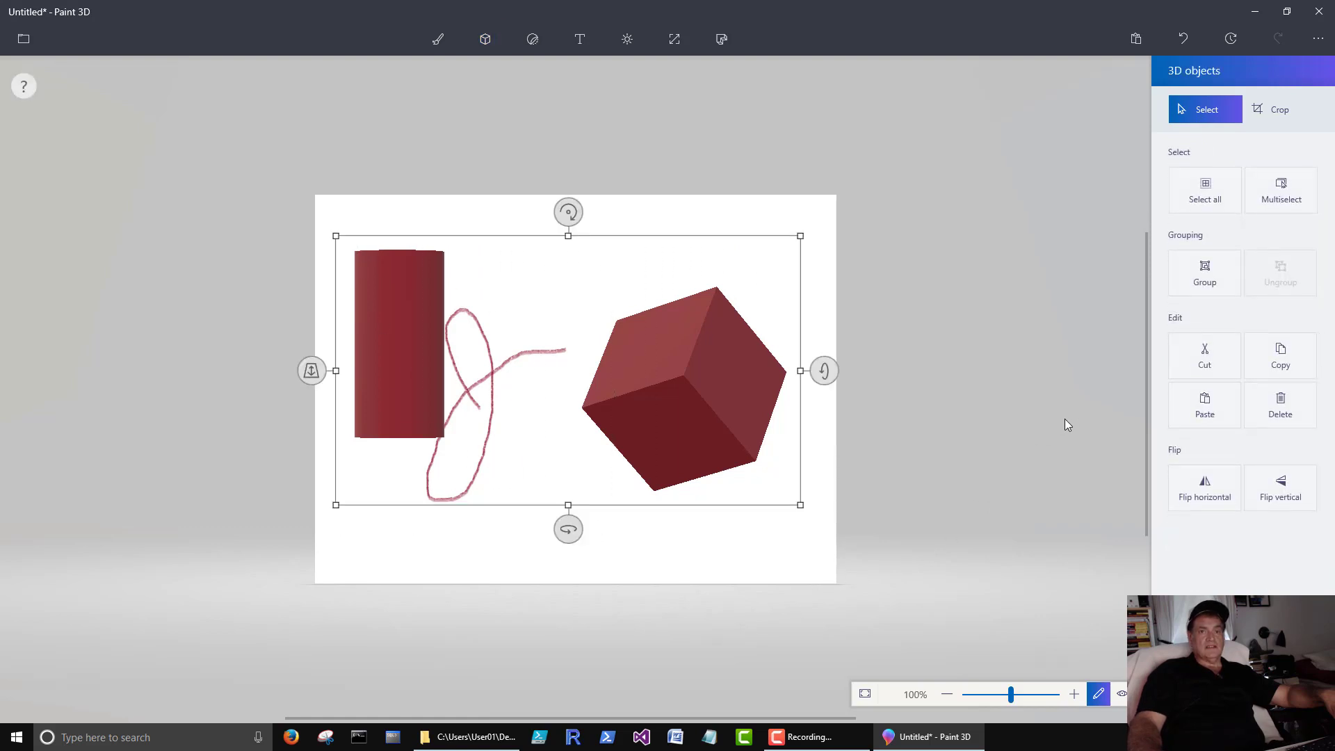
{"action": "left_click", "coordinate": [1281, 417]}
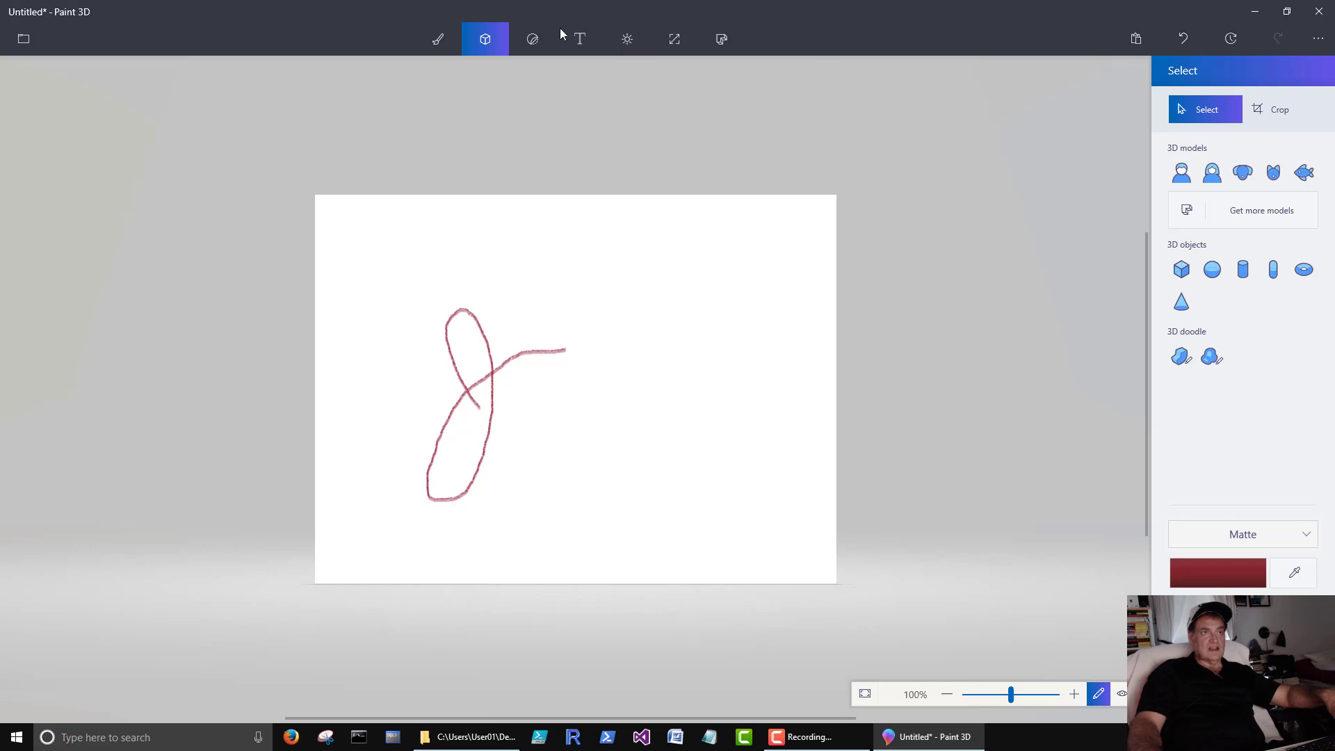
- Erase the whole pencil loop from the canvas with the 25 px Eraser
{"action": "left_click", "coordinate": [438, 42]}
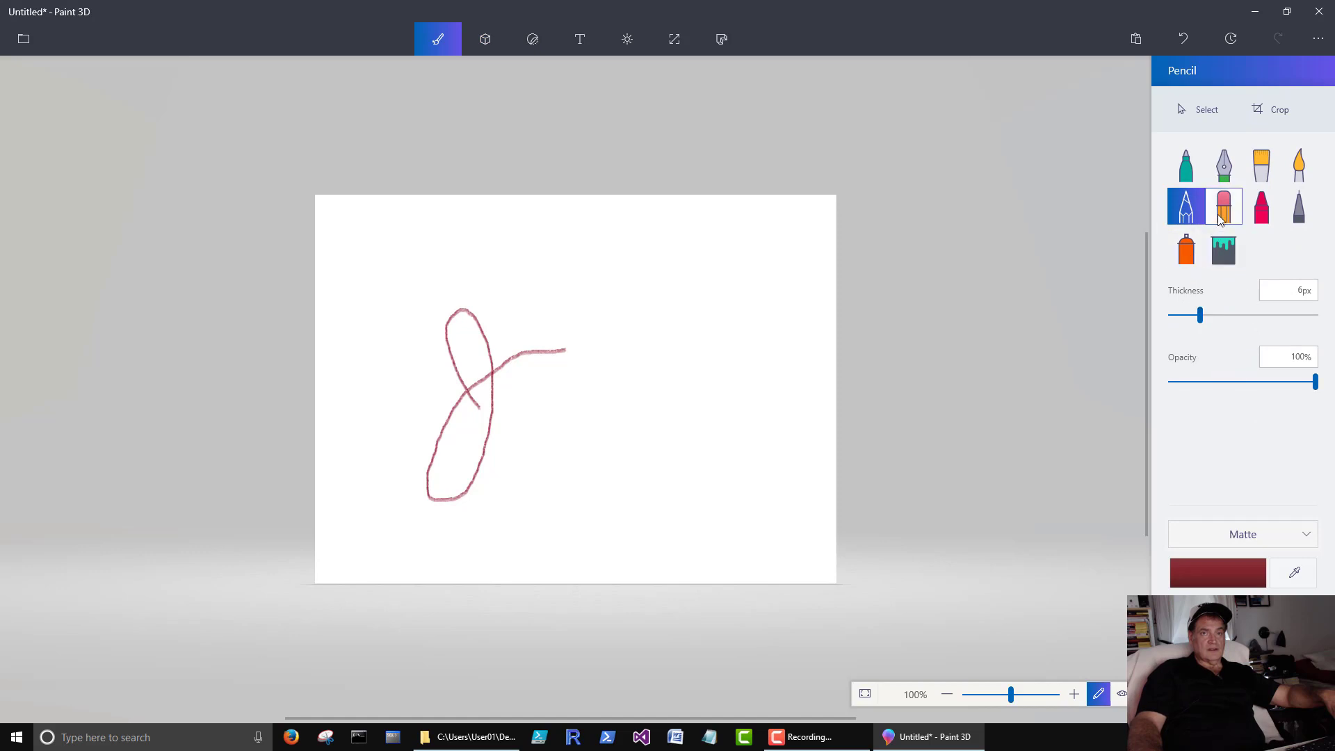
{"action": "left_click", "coordinate": [1218, 218]}
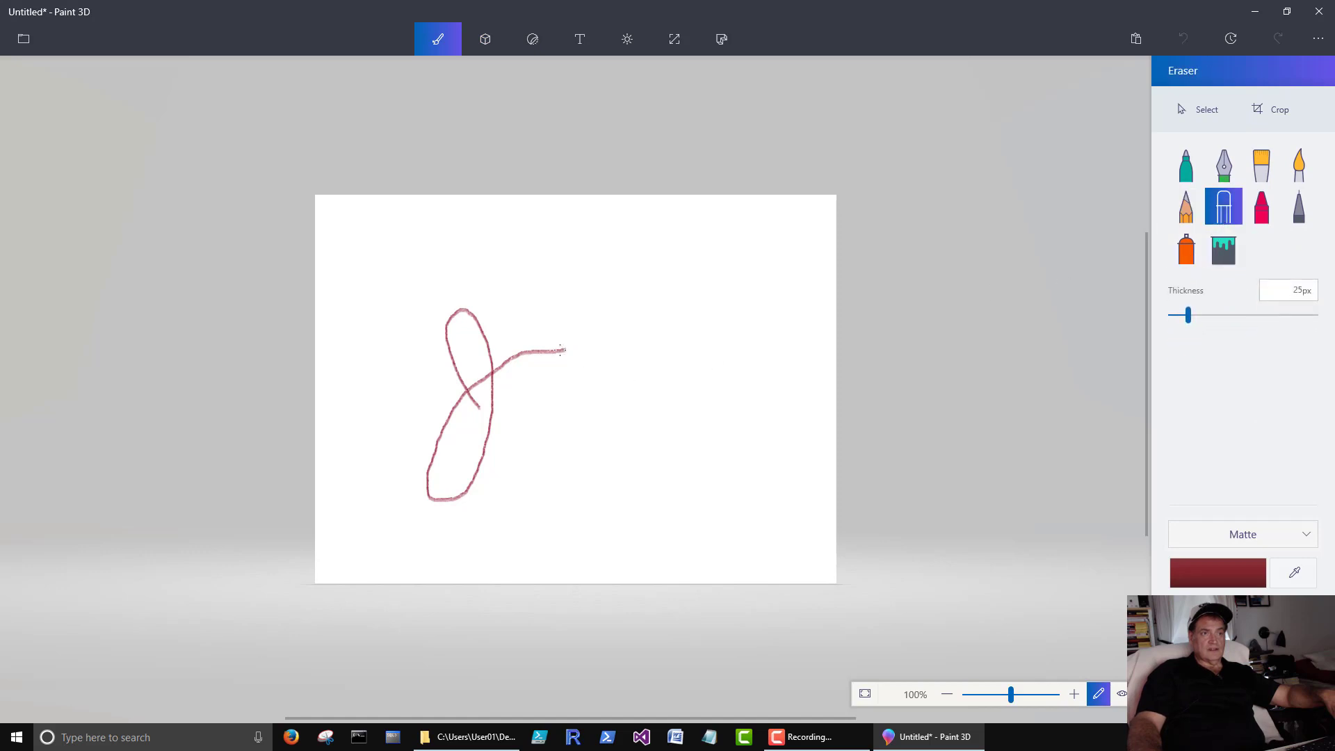
{"action": "left_click_drag", "start_coordinate": [551, 348], "coordinate": [436, 355]}
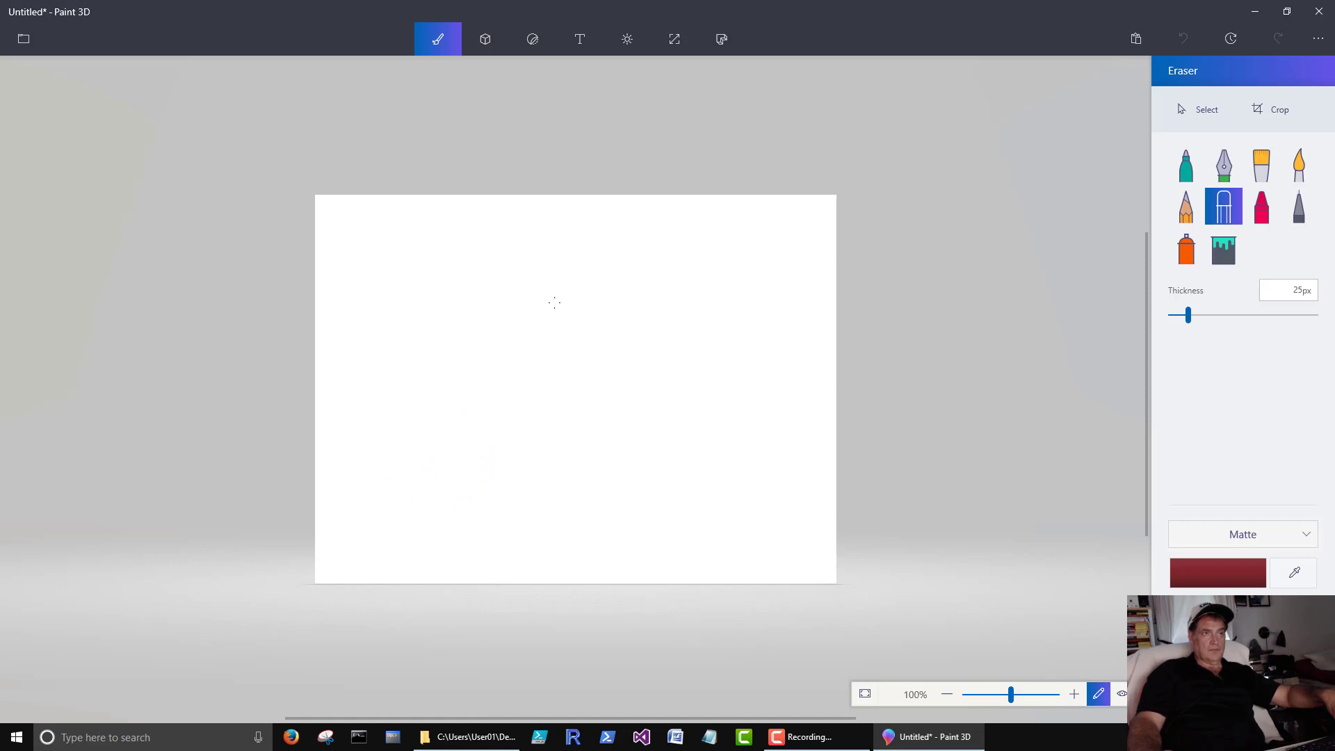
{"action": "left_click_drag", "start_coordinate": [554, 301], "coordinate": [631, 355]}
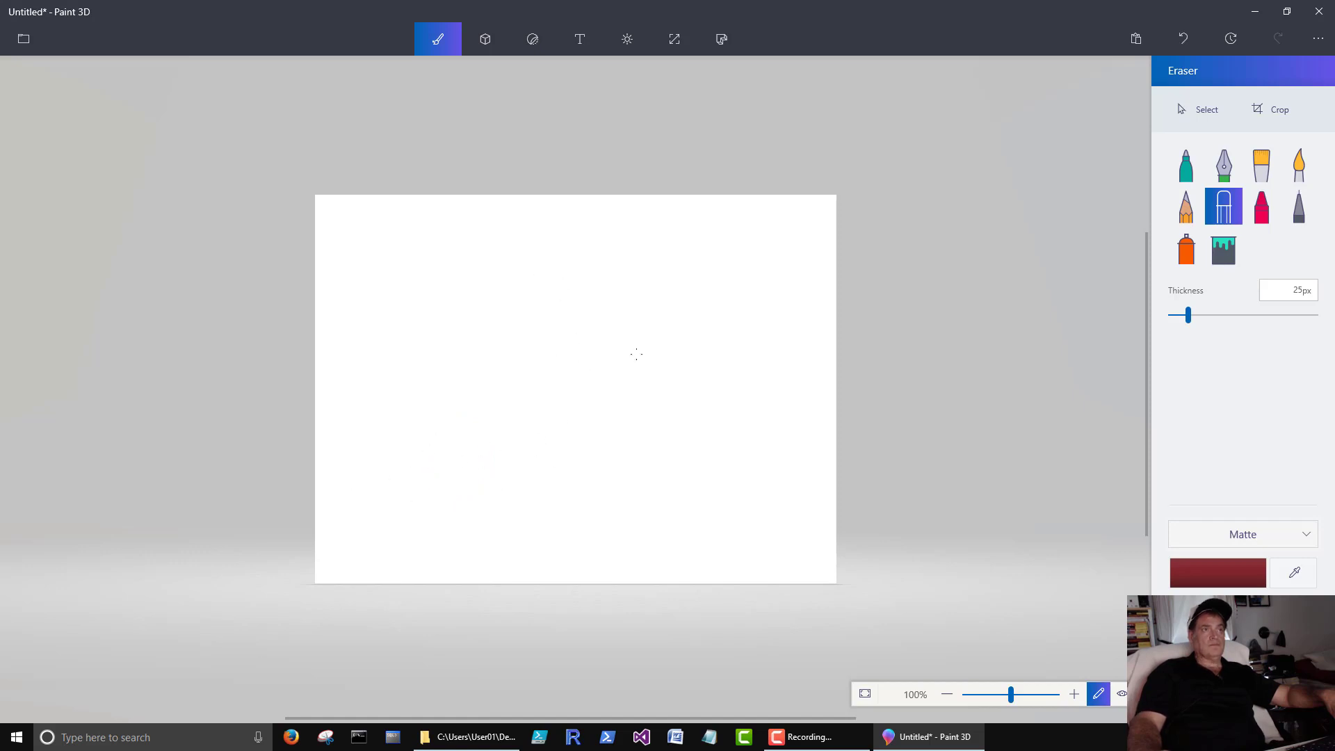
- Add the 3D Man model in dark red near the middle of the canvas
{"action": "left_click", "coordinate": [487, 41]}
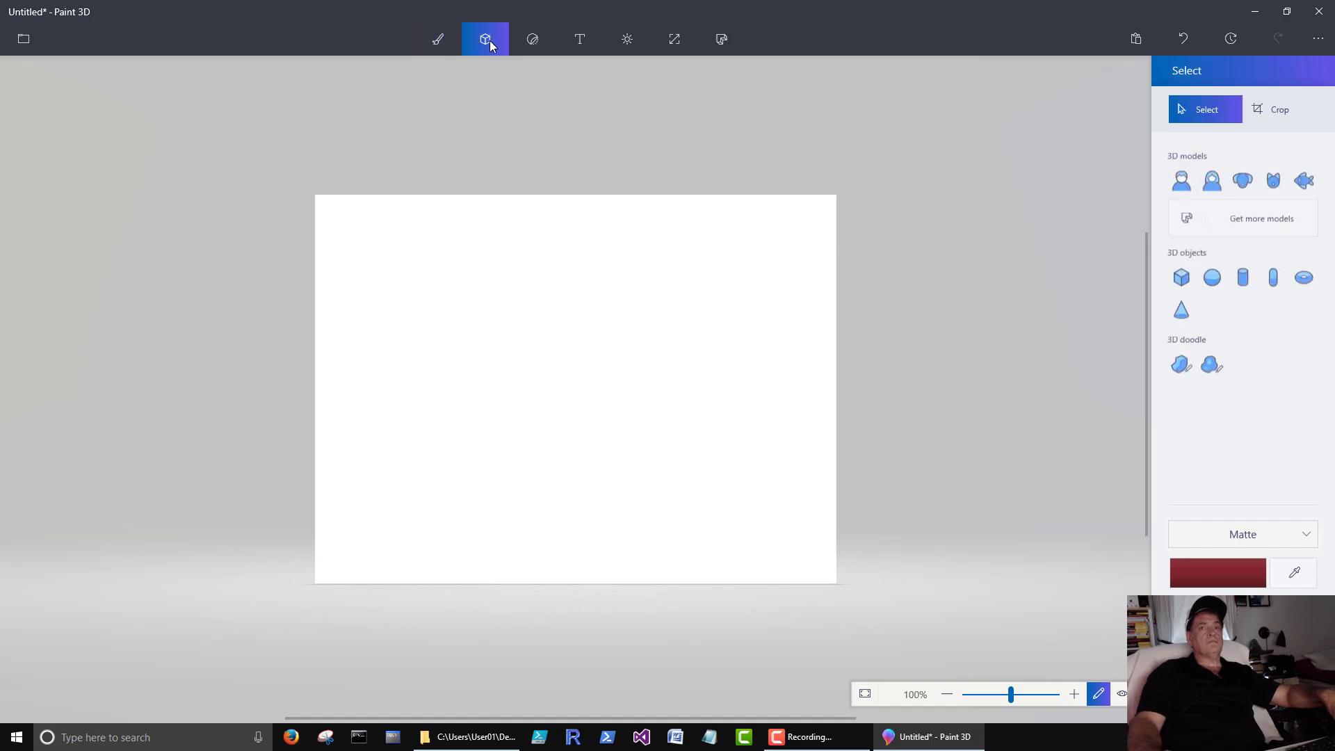
{"action": "left_click", "coordinate": [1181, 173]}
{"action": "left_click", "coordinate": [524, 285]}
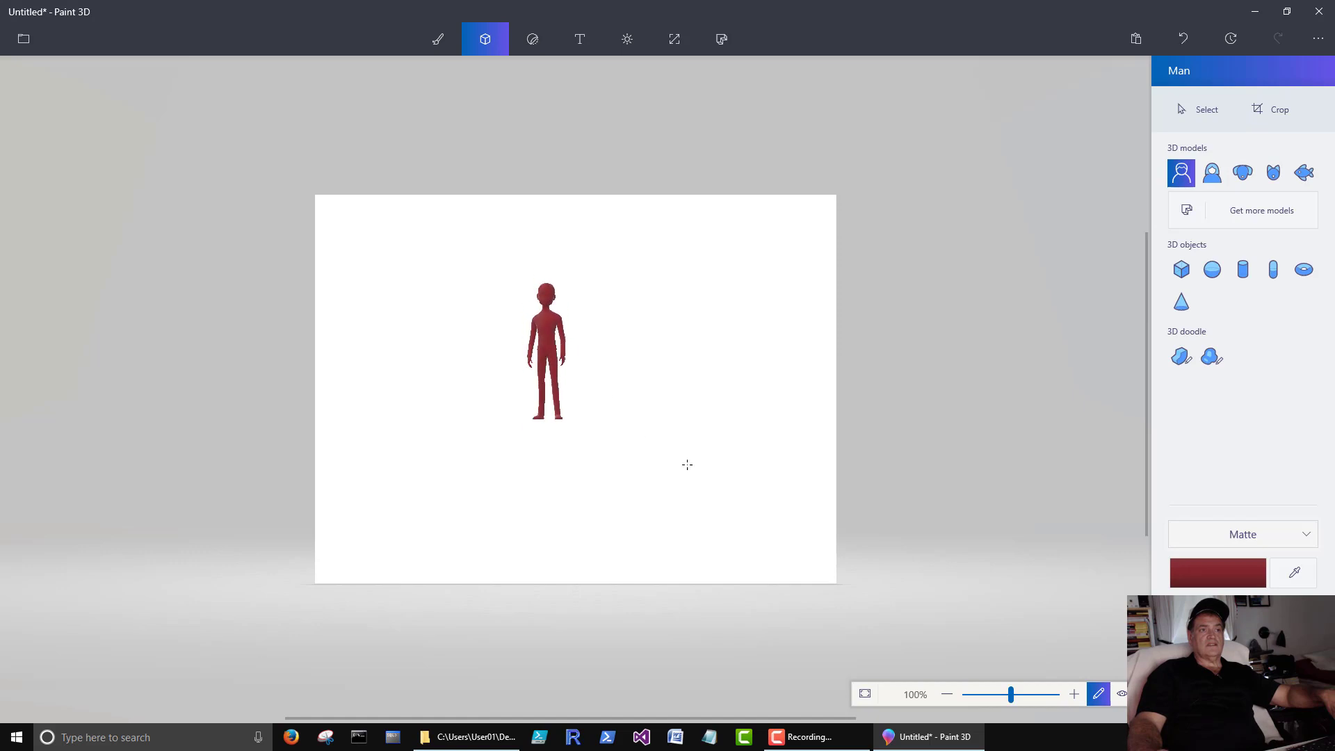
- Select the Man model, rotate it about its axes and turn it sideways, and try shifting its depth
{"action": "left_click", "coordinate": [608, 350]}
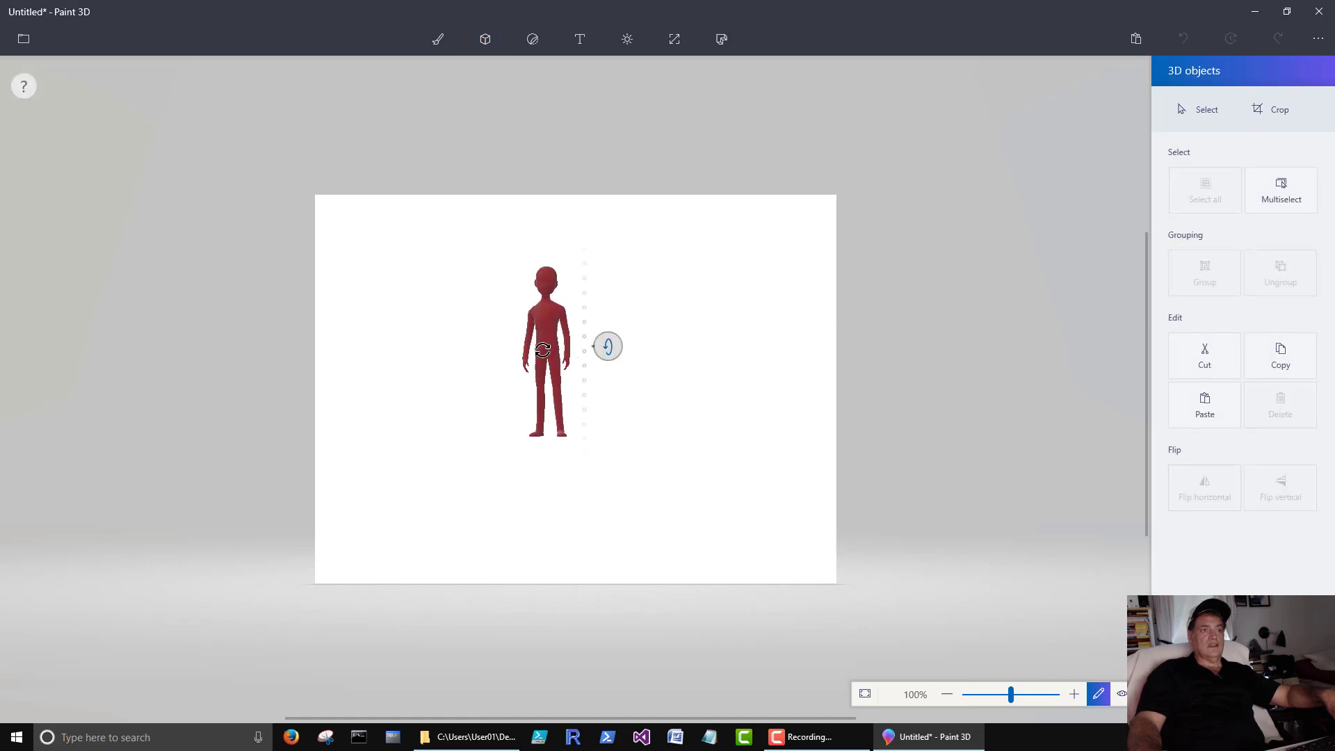
{"action": "mouse_move", "coordinate": [607, 351]}
{"action": "left_mouse_down"}
{"action": "mouse_move", "coordinate": [610, 303]}
{"action": "mouse_move", "coordinate": [608, 440]}
{"action": "mouse_move", "coordinate": [612, 355]}
{"action": "left_mouse_up"}
{"action": "mouse_move", "coordinate": [545, 226]}
{"action": "left_mouse_down"}
{"action": "mouse_move", "coordinate": [512, 230]}
{"action": "mouse_move", "coordinate": [607, 249]}
{"action": "mouse_move", "coordinate": [544, 227]}
{"action": "left_mouse_up"}
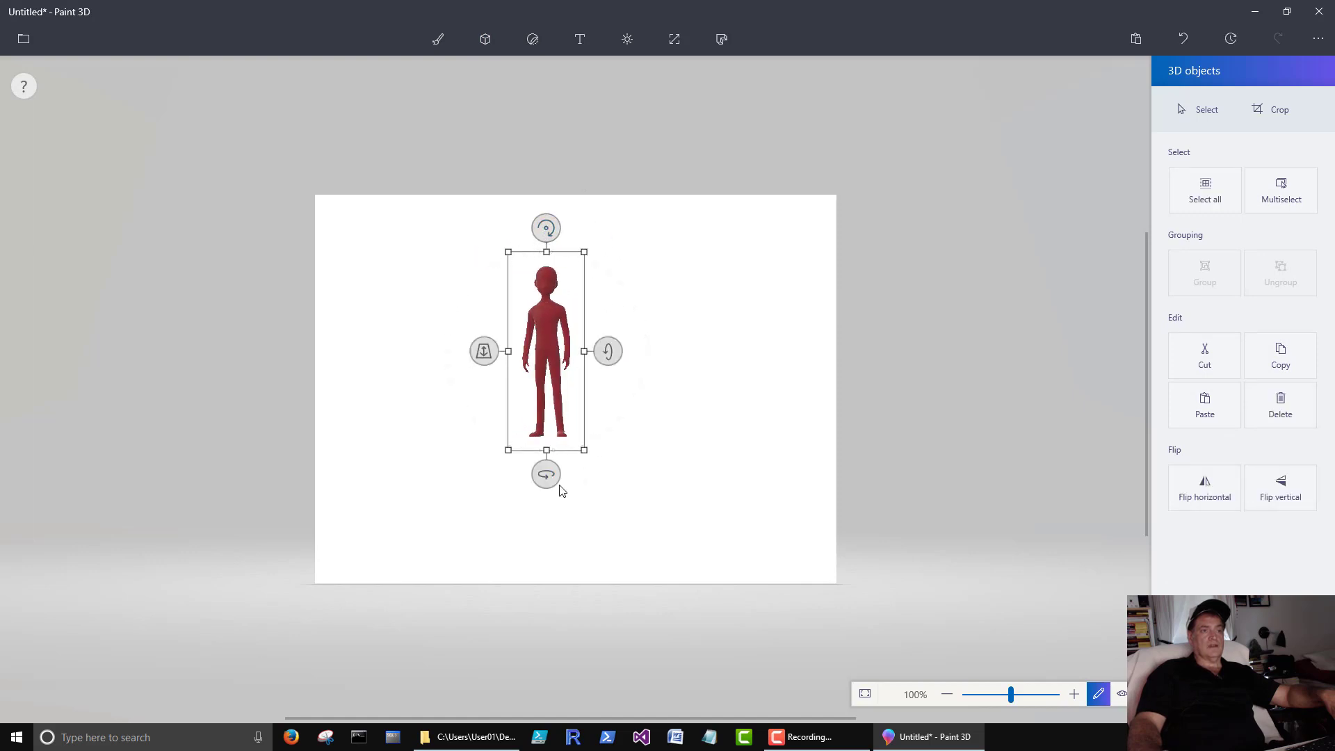
{"action": "mouse_move", "coordinate": [546, 473]}
{"action": "left_mouse_down"}
{"action": "mouse_move", "coordinate": [482, 470]}
{"action": "mouse_move", "coordinate": [576, 458]}
{"action": "mouse_move", "coordinate": [485, 450]}
{"action": "mouse_move", "coordinate": [556, 462]}
{"action": "left_mouse_up"}
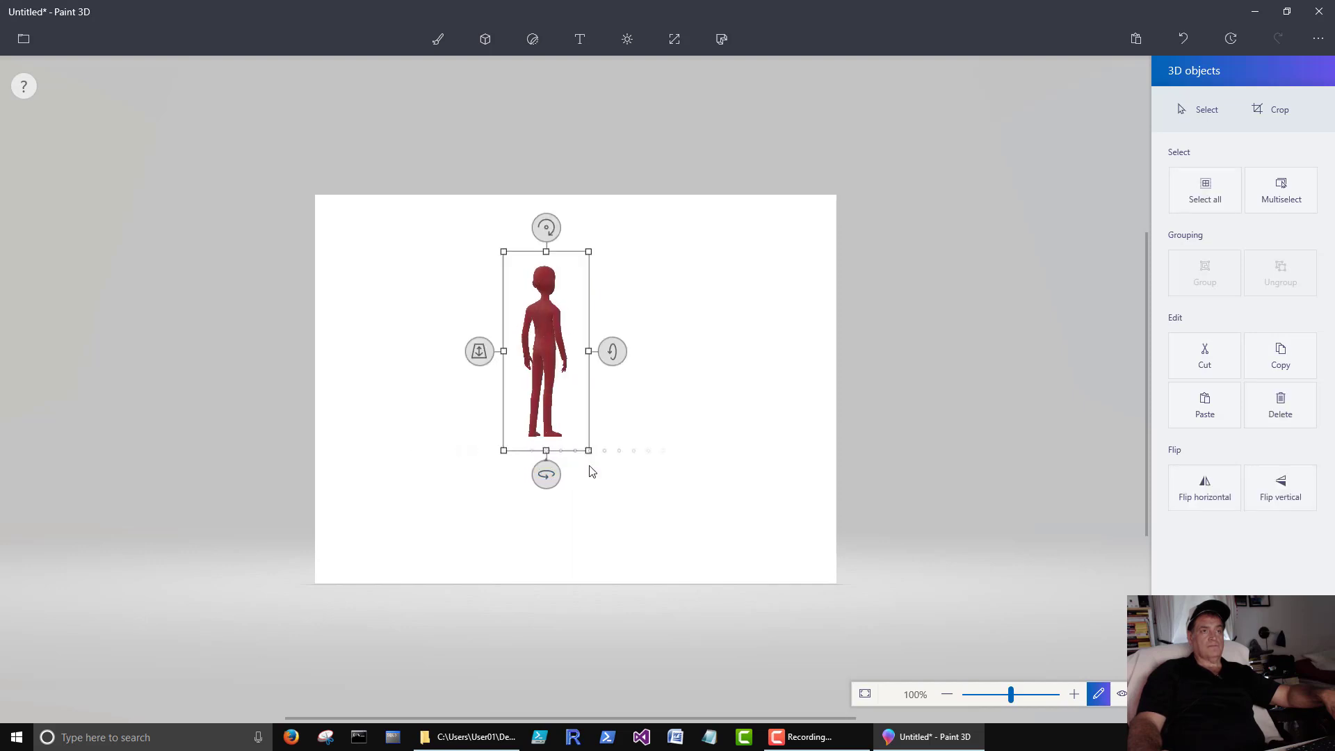
{"action": "left_click_drag", "start_coordinate": [485, 358], "coordinate": [522, 353]}
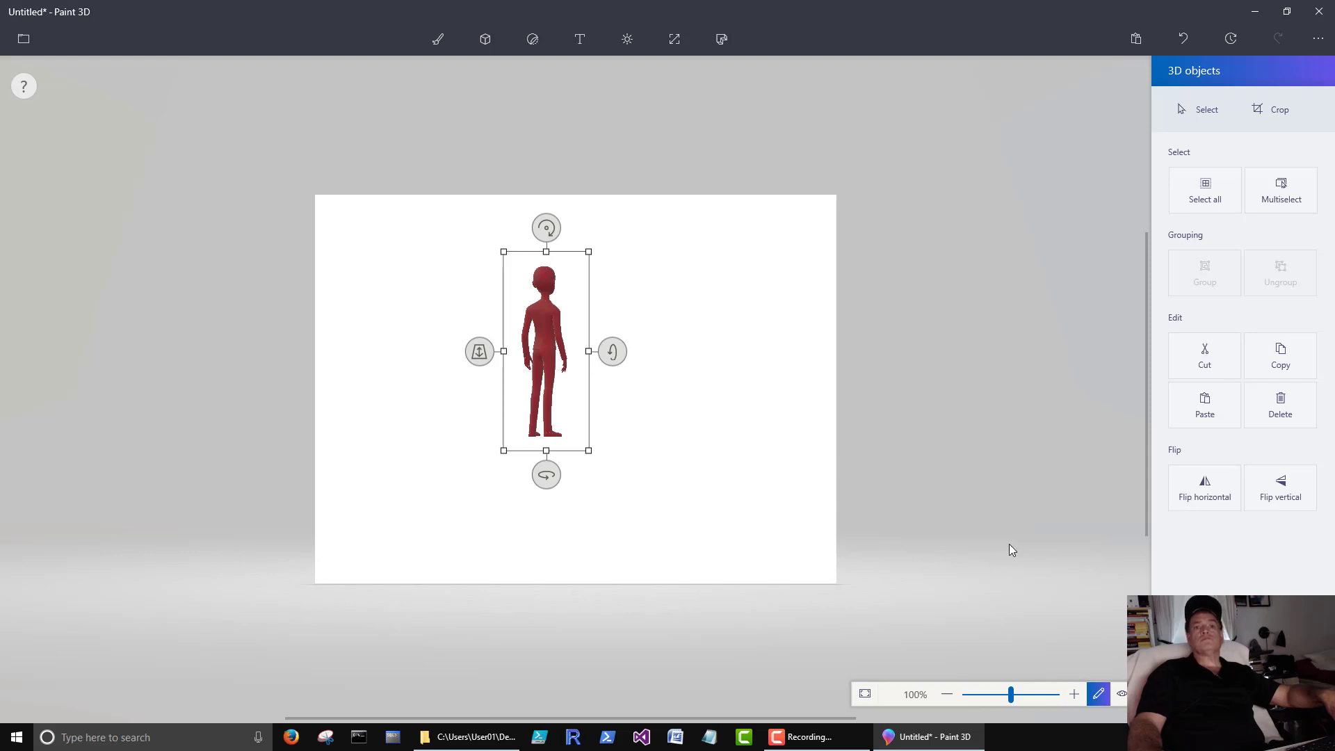
- Undo the edits until the Man model is gone from the canvas
{"action": "left_click", "coordinate": [1182, 38]}
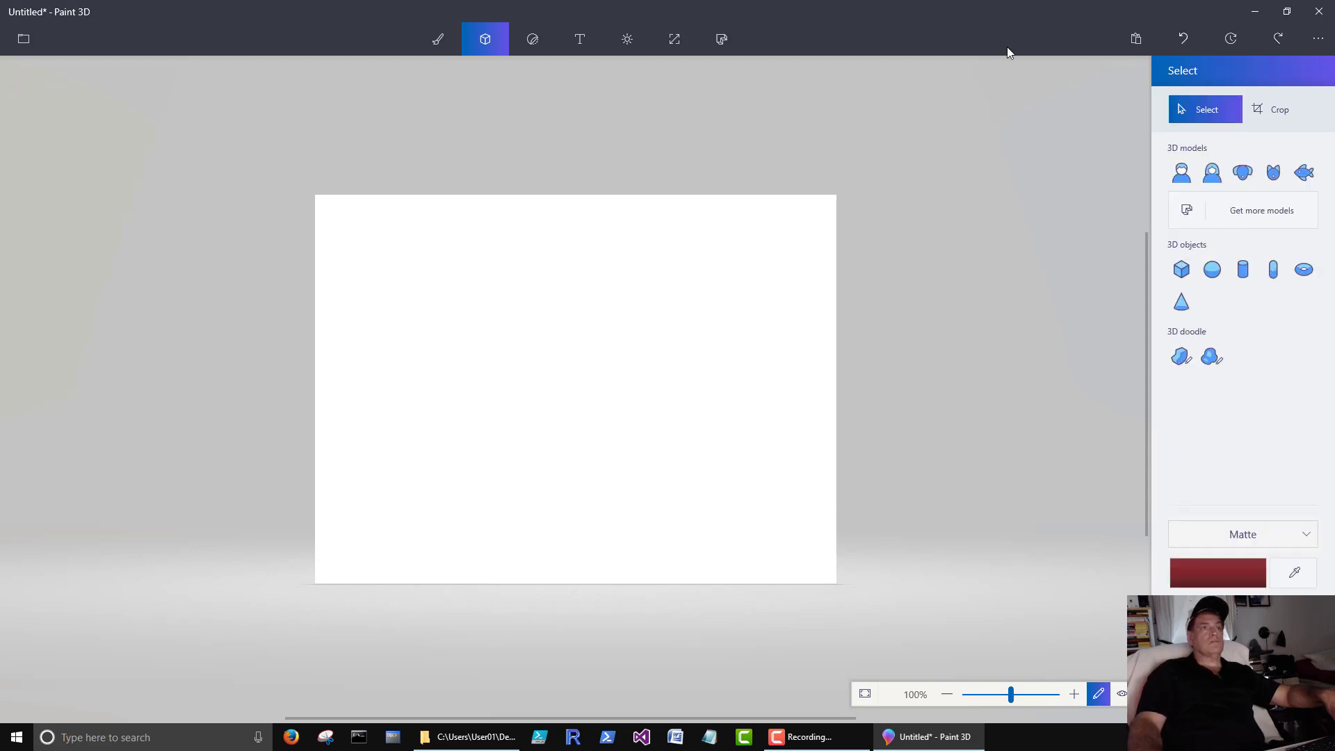
- Draw a 2D square near the middle of the canvas and give it a solid light-blue fill
{"action": "left_click", "coordinate": [540, 40]}
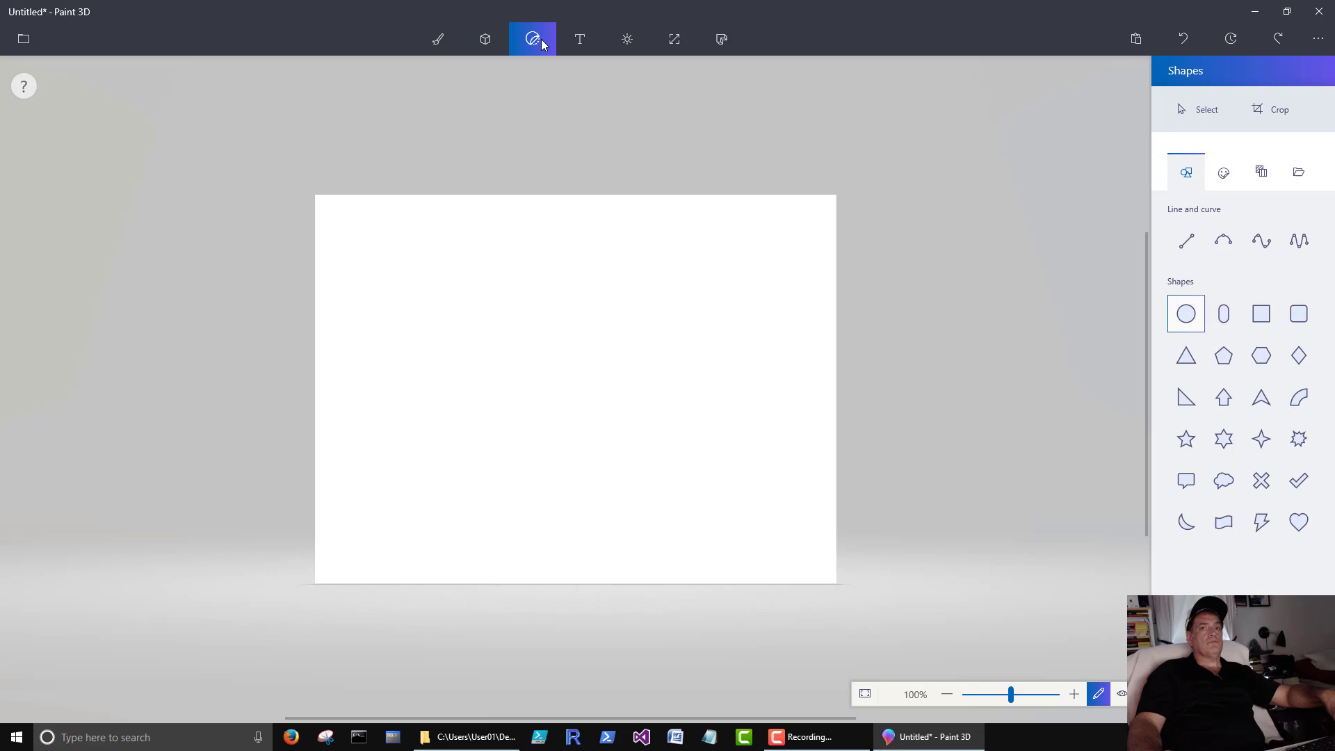
{"action": "left_click", "coordinate": [1257, 318]}
{"action": "left_click_drag", "start_coordinate": [472, 312], "coordinate": [605, 462]}
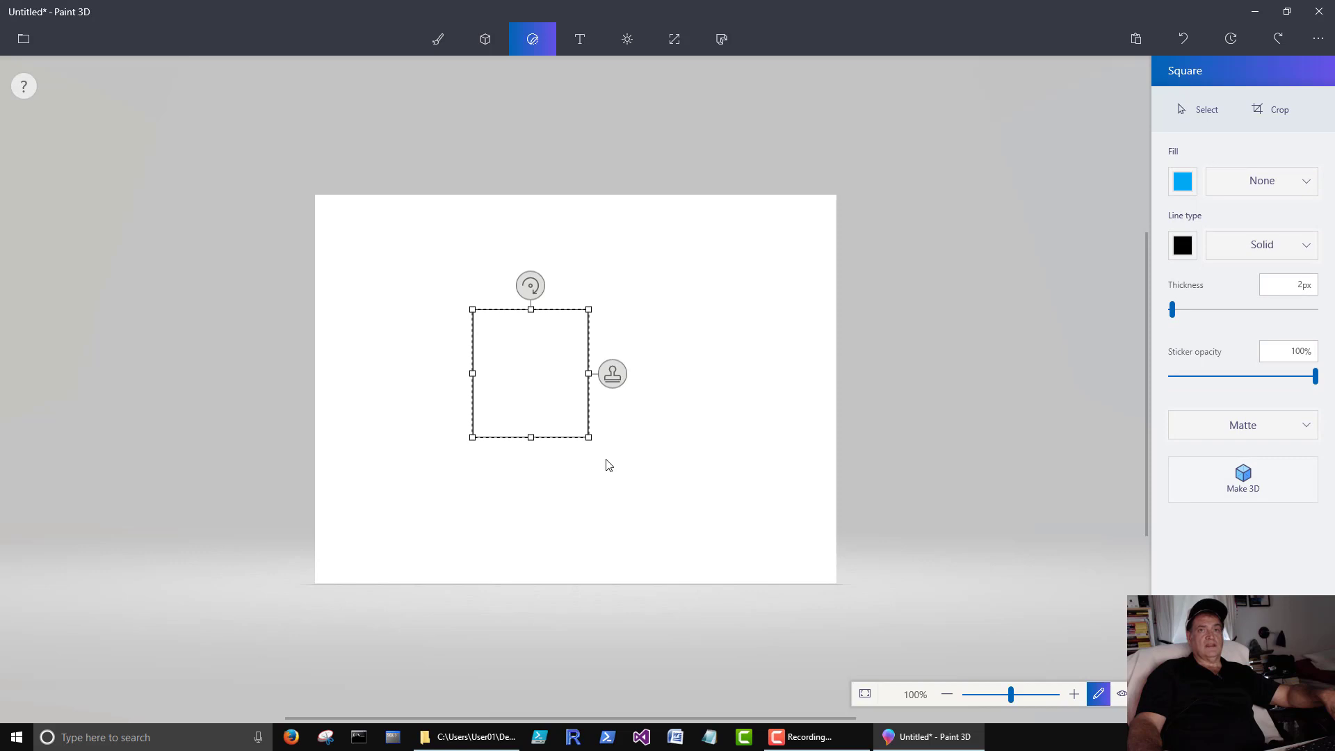
{"action": "left_click", "coordinate": [1281, 178]}
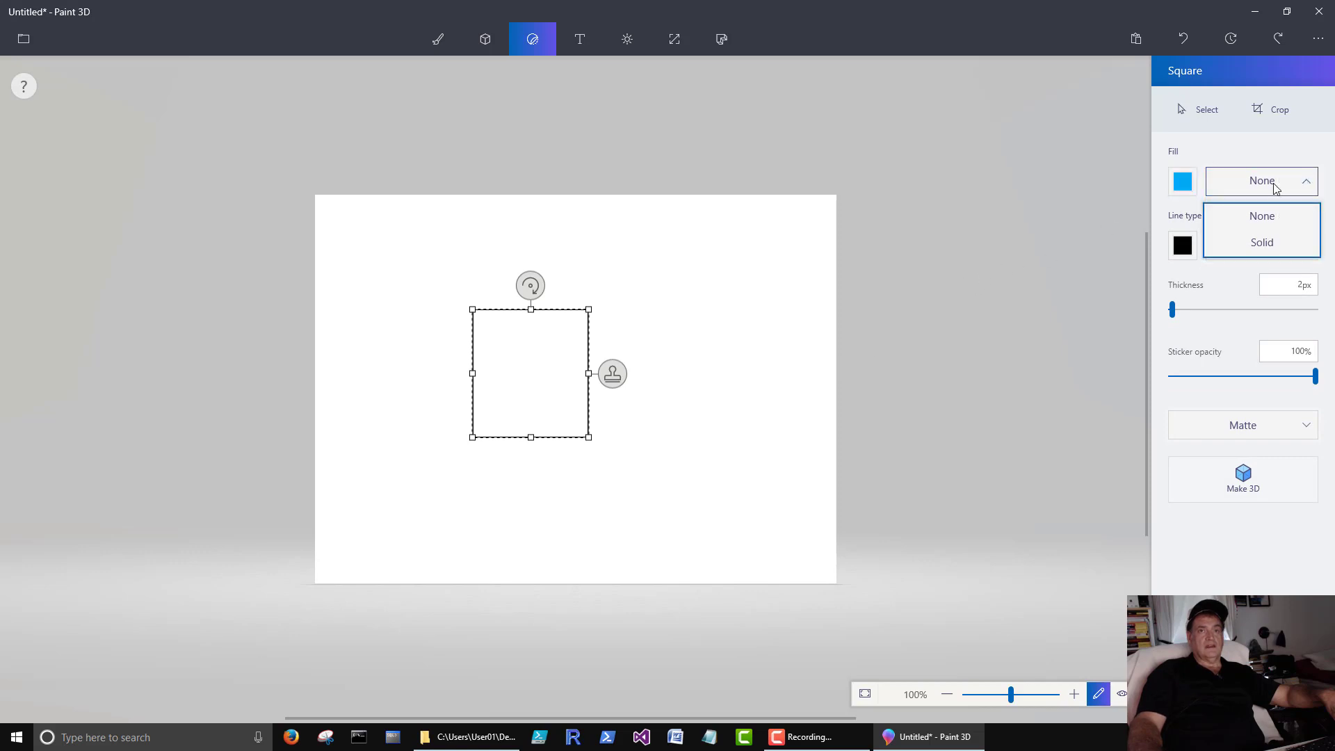
{"action": "left_click", "coordinate": [1267, 247]}
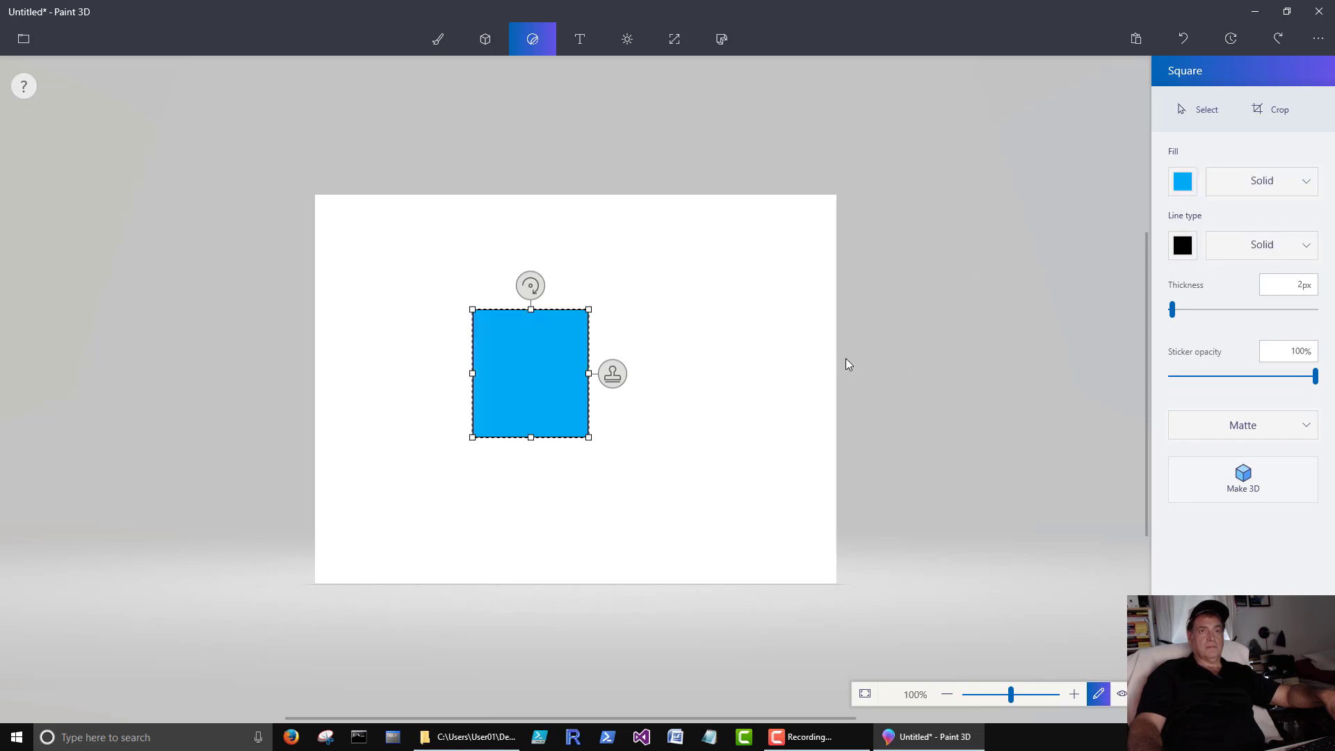
- Convert the blue square to a 3D object, rotate it about its axes into a slightly skewed view, and deselect it
{"action": "left_click", "coordinate": [1242, 467]}
{"action": "mouse_move", "coordinate": [628, 370]}
{"action": "left_mouse_down"}
{"action": "mouse_move", "coordinate": [629, 307]}
{"action": "mouse_move", "coordinate": [615, 415]}
{"action": "mouse_move", "coordinate": [627, 372]}
{"action": "left_mouse_up"}
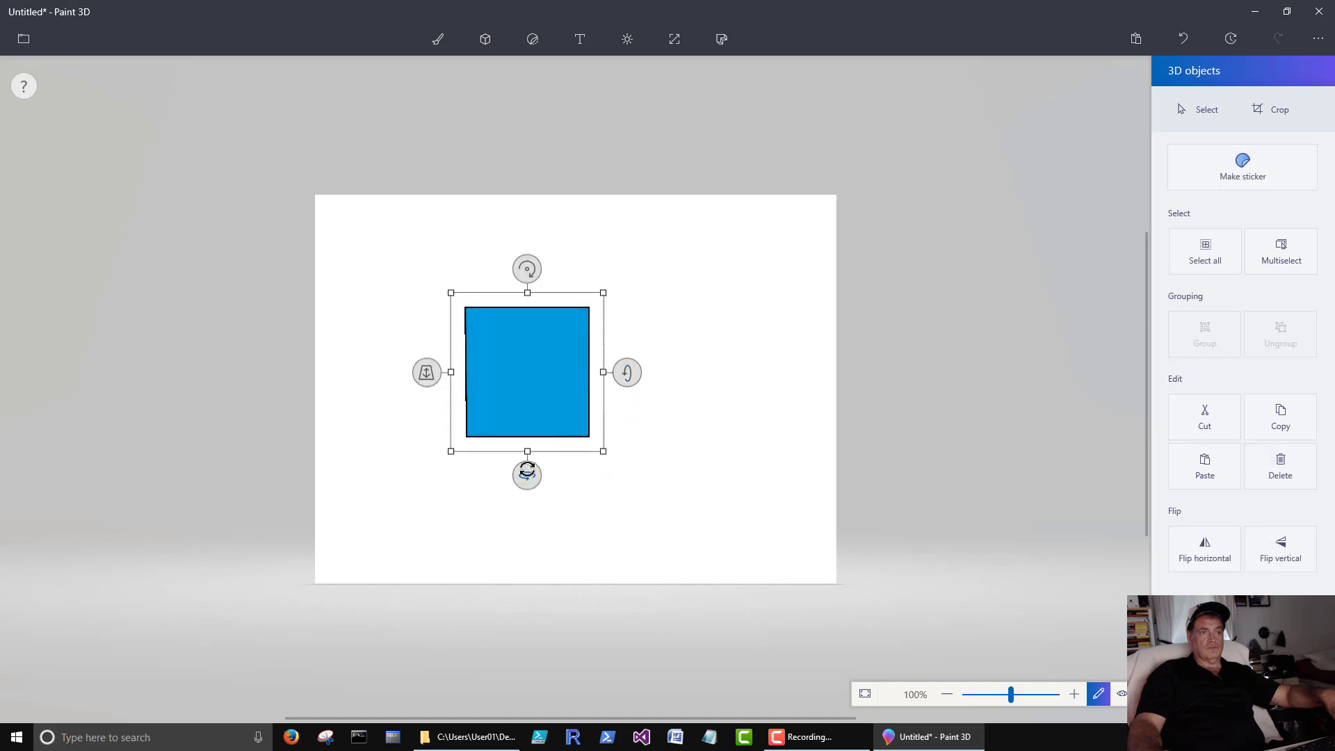
{"action": "left_click_drag", "start_coordinate": [527, 472], "coordinate": [639, 439]}
{"action": "mouse_move", "coordinate": [528, 269]}
{"action": "left_mouse_down"}
{"action": "mouse_move", "coordinate": [462, 289]}
{"action": "mouse_move", "coordinate": [529, 268]}
{"action": "left_mouse_up"}
{"action": "mouse_move", "coordinate": [426, 368]}
{"action": "left_mouse_down"}
{"action": "mouse_move", "coordinate": [426, 396]}
{"action": "mouse_move", "coordinate": [470, 239]}
{"action": "mouse_move", "coordinate": [452, 360]}
{"action": "left_mouse_up"}
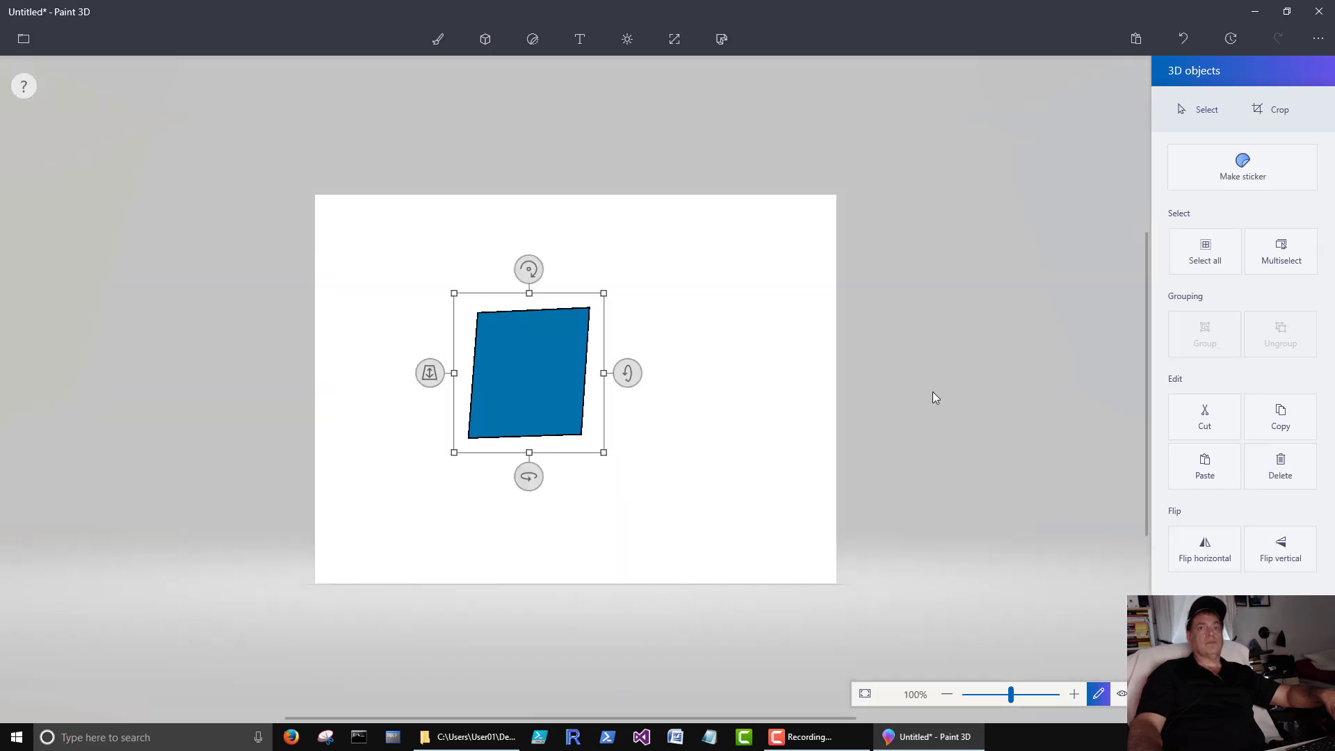
{"action": "left_click", "coordinate": [793, 431]}
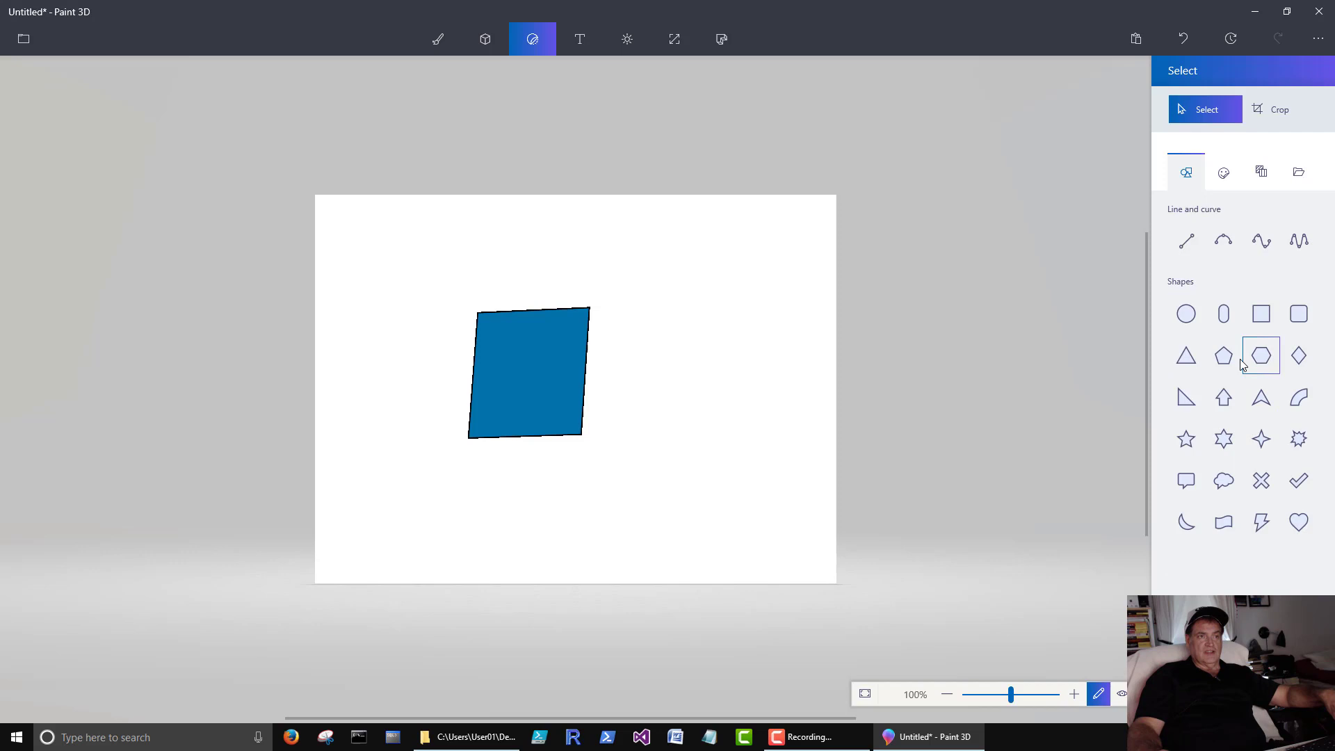
- Draw a 2D hexagon beside the blue square and set its line thickness to 20 px
{"action": "left_click", "coordinate": [1260, 355]}
{"action": "left_click_drag", "start_coordinate": [686, 408], "coordinate": [783, 487]}
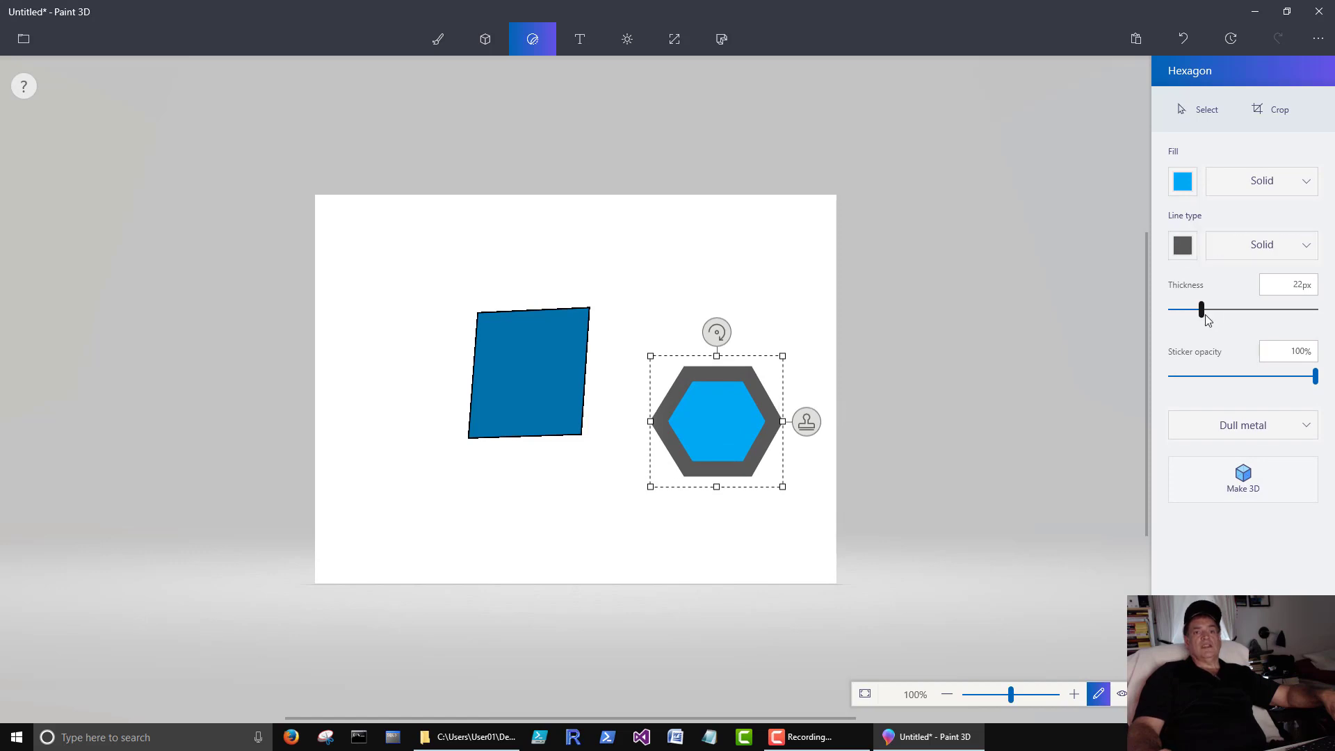
{"action": "mouse_move", "coordinate": [1204, 318]}
{"action": "left_mouse_down"}
{"action": "mouse_move", "coordinate": [1233, 310]}
{"action": "mouse_move", "coordinate": [1196, 310]}
{"action": "mouse_move", "coordinate": [1236, 310]}
{"action": "mouse_move", "coordinate": [1199, 310]}
{"action": "left_mouse_up"}
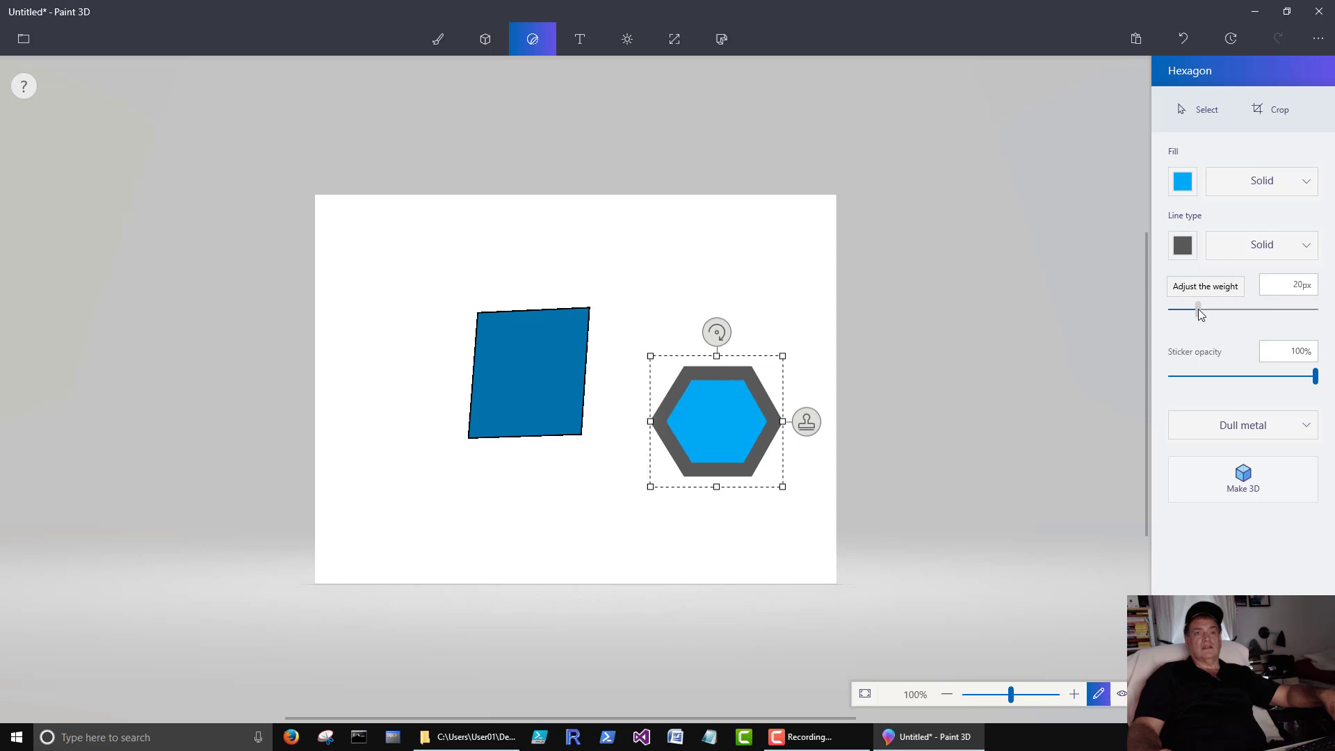
- Try a lower sticker opacity on the hexagon, return it to 100%, and keep its line type Solid
{"action": "left_click_drag", "start_coordinate": [1316, 384], "coordinate": [1199, 382]}
{"action": "left_click", "coordinate": [1214, 376]}
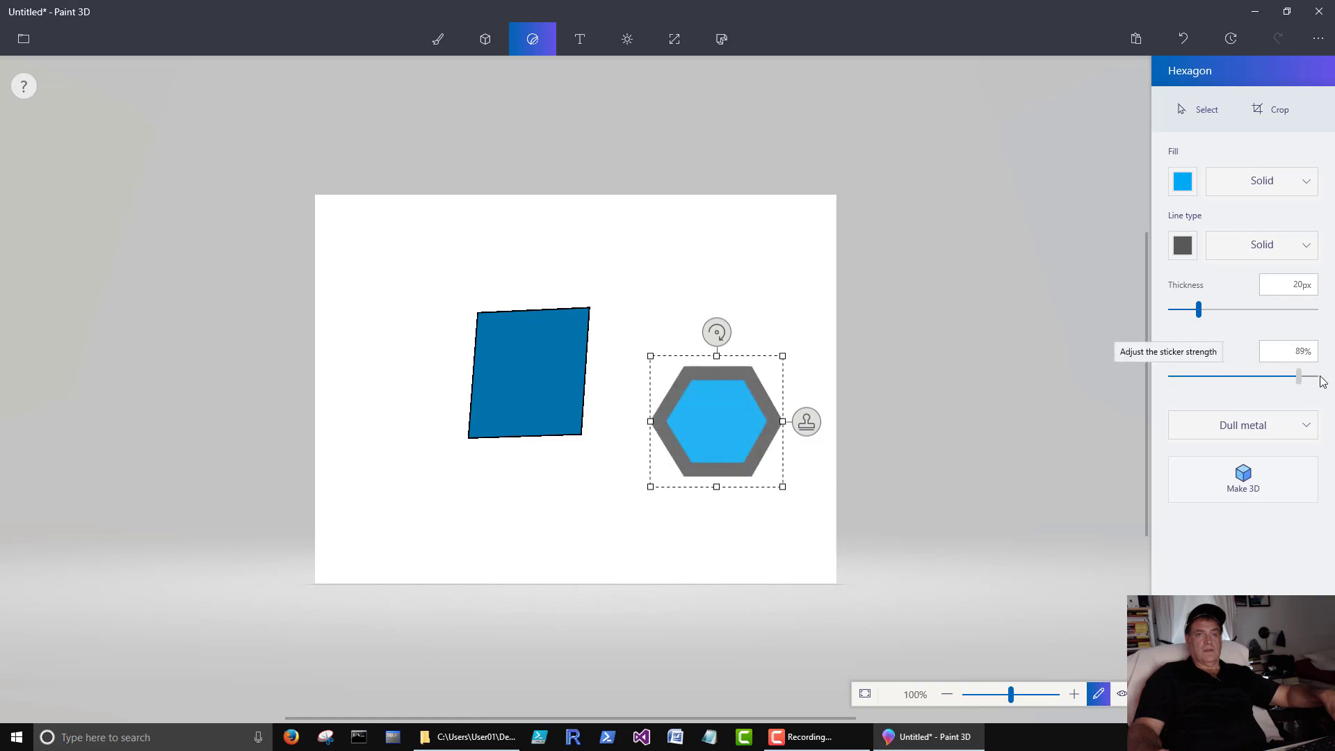
{"action": "left_click_drag", "start_coordinate": [1322, 382], "coordinate": [1321, 379]}
{"action": "left_click", "coordinate": [1249, 251]}
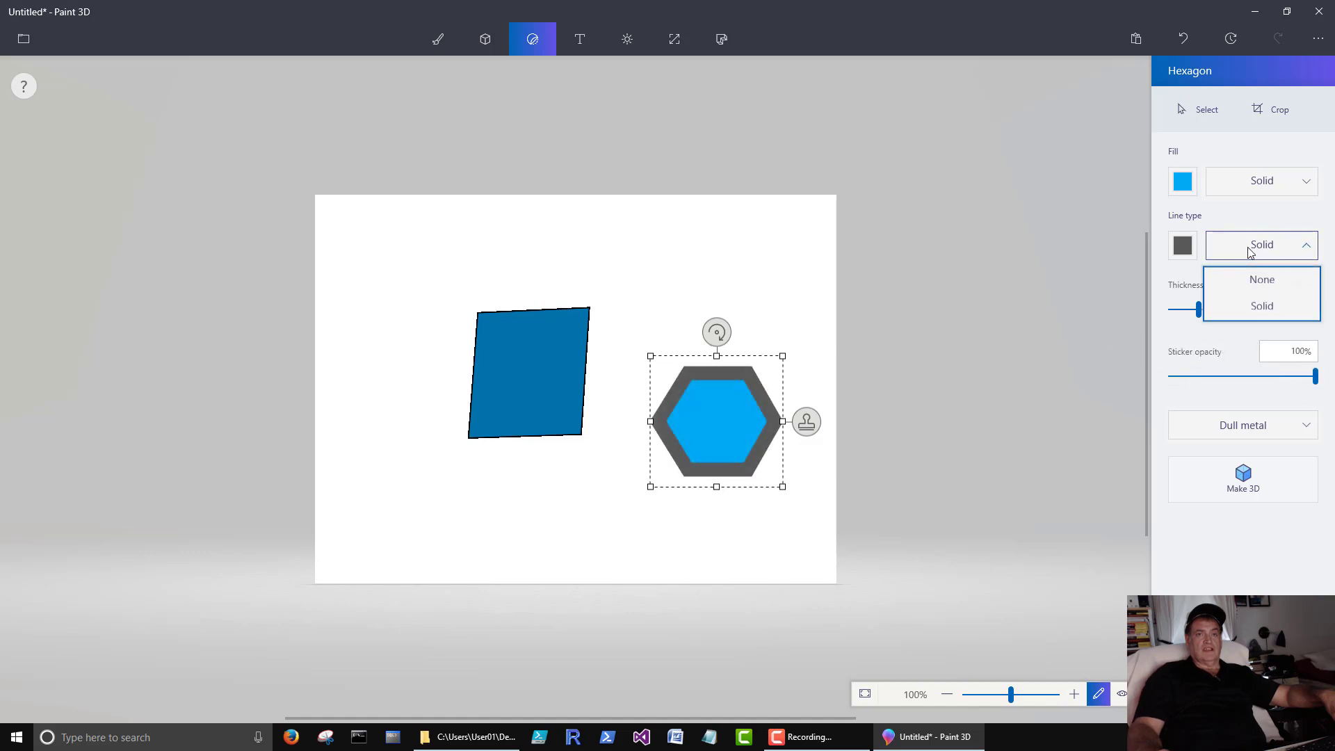
{"action": "left_click", "coordinate": [1256, 305]}
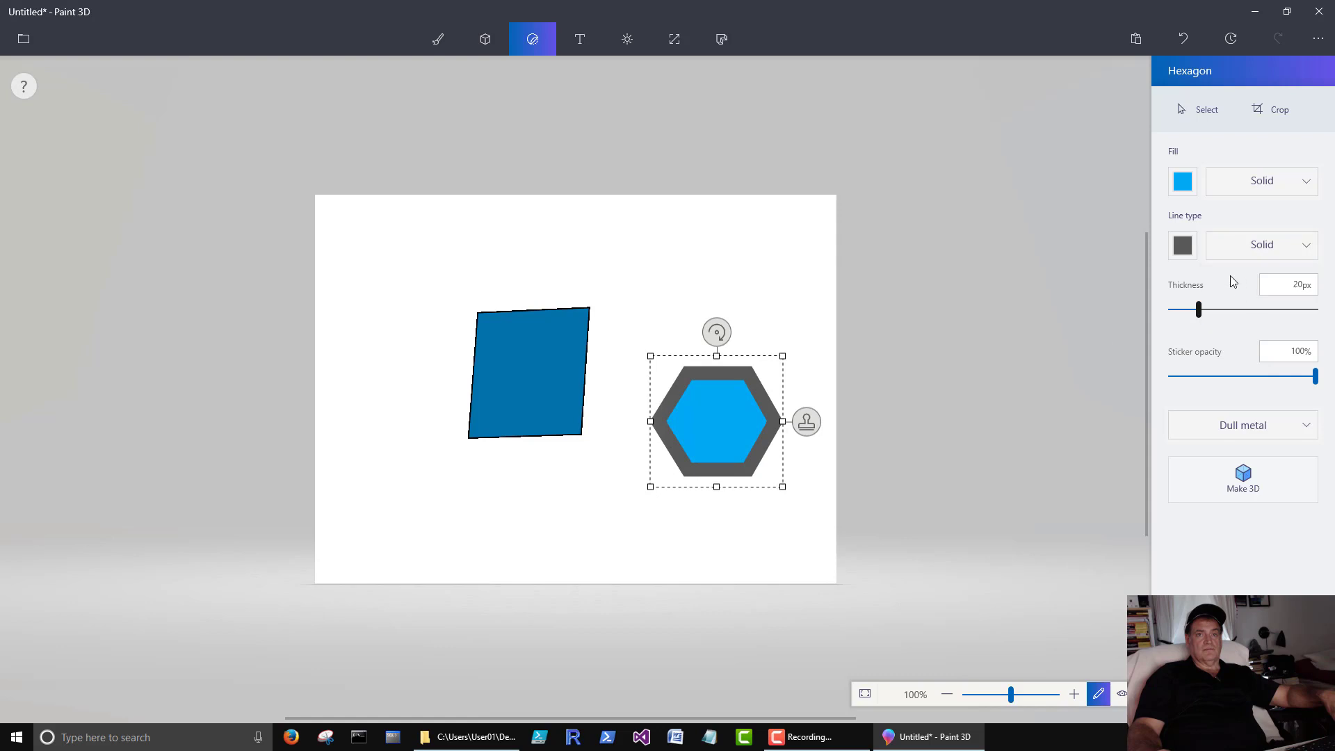
- Color the hexagon's outline yellow and its fill dark gray, and switch to the 3D tools
{"action": "left_click", "coordinate": [1192, 256]}
{"action": "left_click", "coordinate": [1195, 320]}
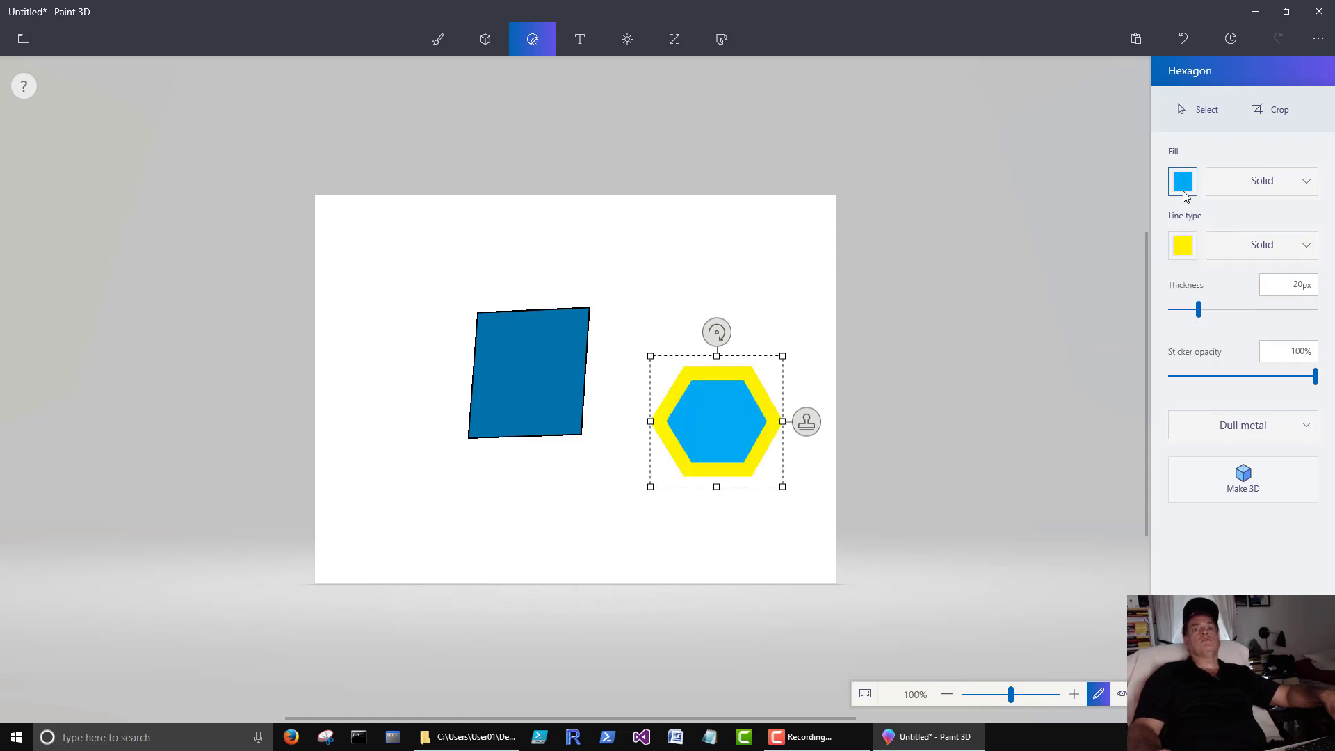
{"action": "left_click", "coordinate": [1185, 183]}
{"action": "left_click", "coordinate": [1175, 229]}
{"action": "key", "text": "ctrl+3"}
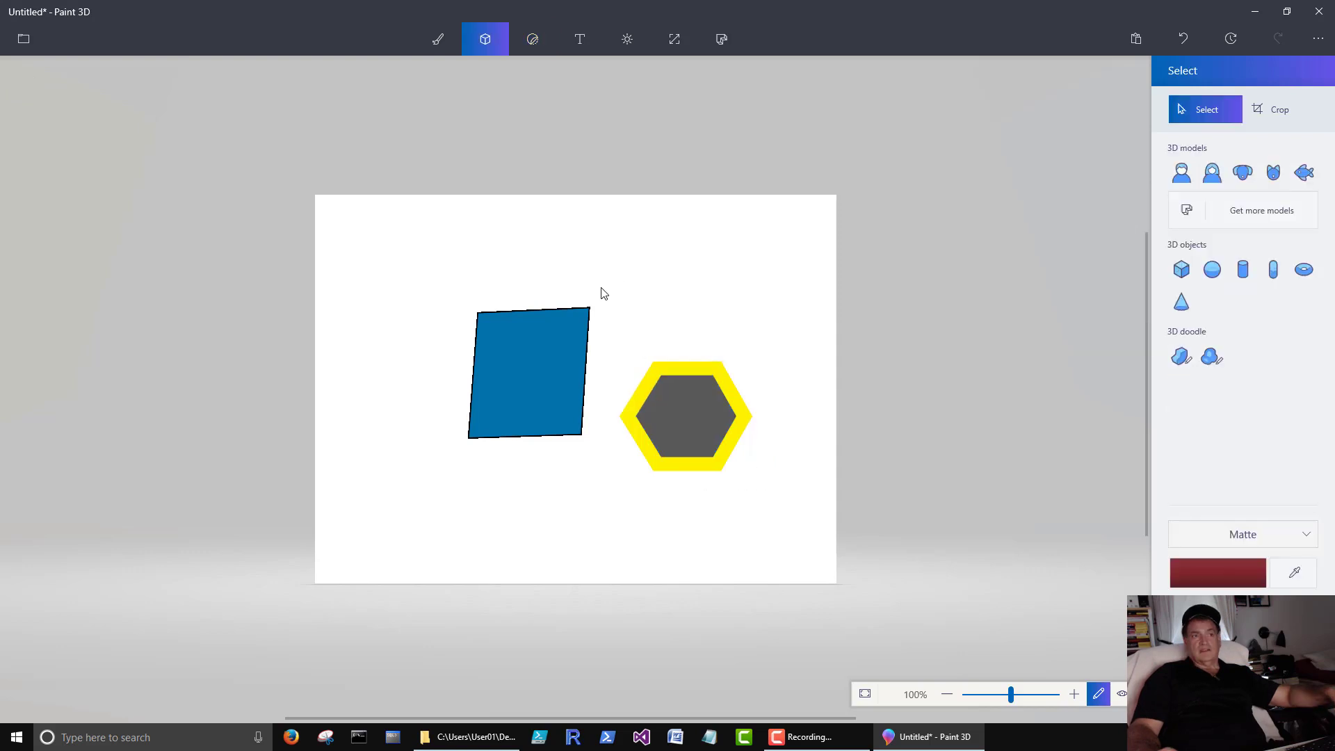
- Select the canvas area around the hexagon, tilt the selection slightly, and make it a 3D object
{"action": "left_click_drag", "start_coordinate": [812, 559], "coordinate": [815, 554]}
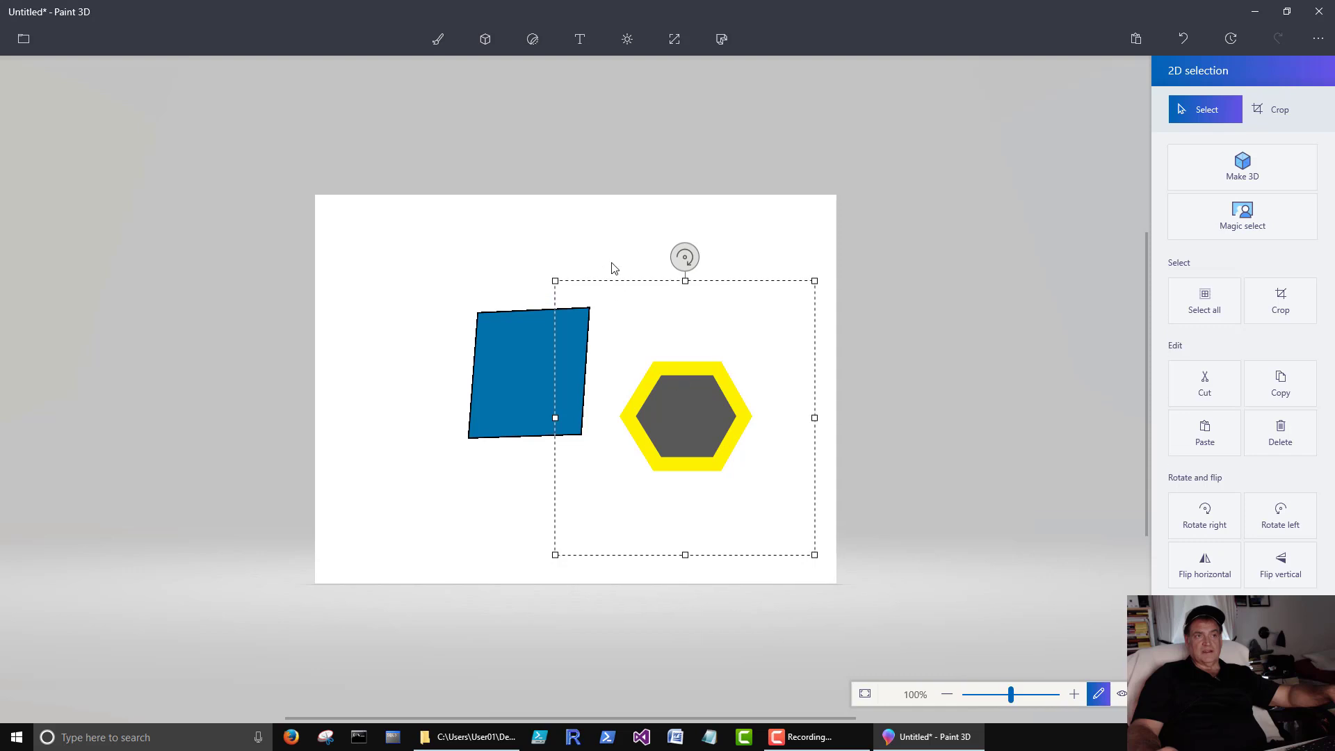
{"action": "mouse_move", "coordinate": [688, 262]}
{"action": "left_mouse_down"}
{"action": "mouse_move", "coordinate": [584, 255]}
{"action": "mouse_move", "coordinate": [608, 247]}
{"action": "mouse_move", "coordinate": [787, 318]}
{"action": "mouse_move", "coordinate": [831, 355]}
{"action": "mouse_move", "coordinate": [765, 277]}
{"action": "mouse_move", "coordinate": [680, 265]}
{"action": "left_mouse_up"}
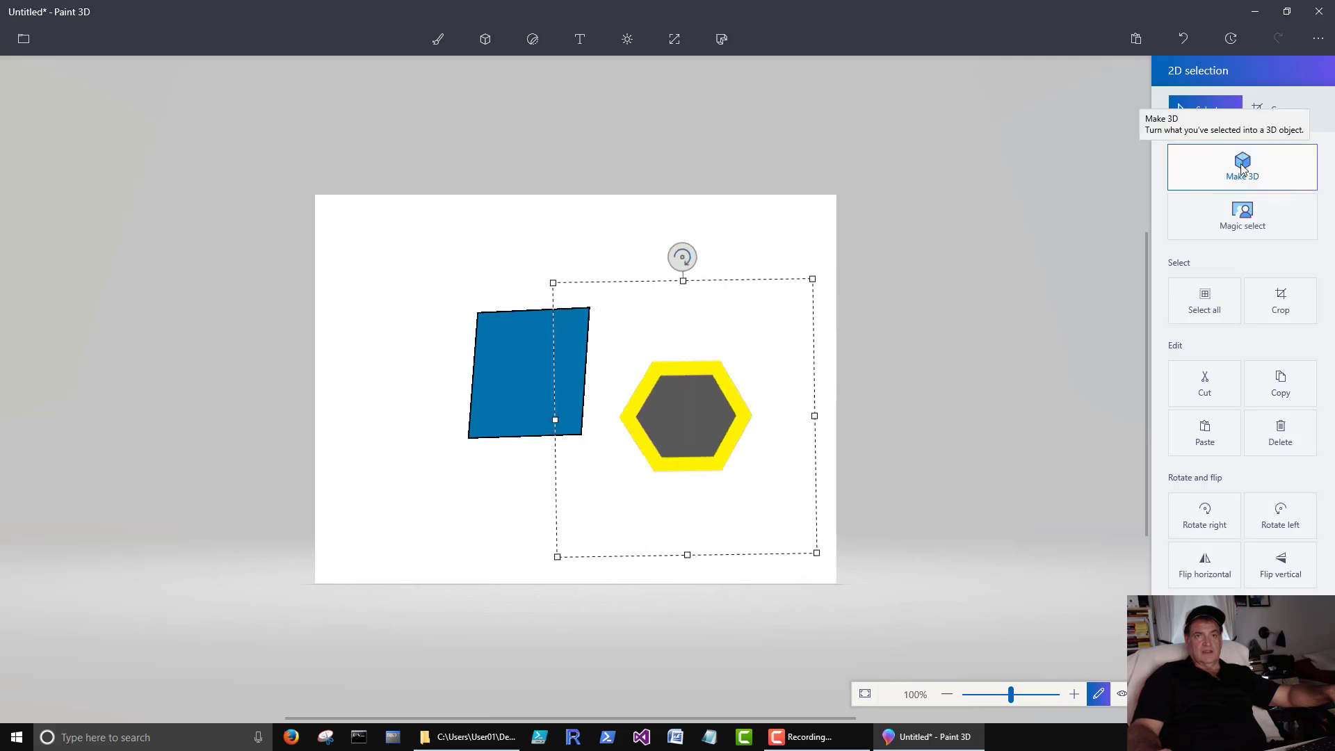
{"action": "left_click", "coordinate": [1241, 168]}
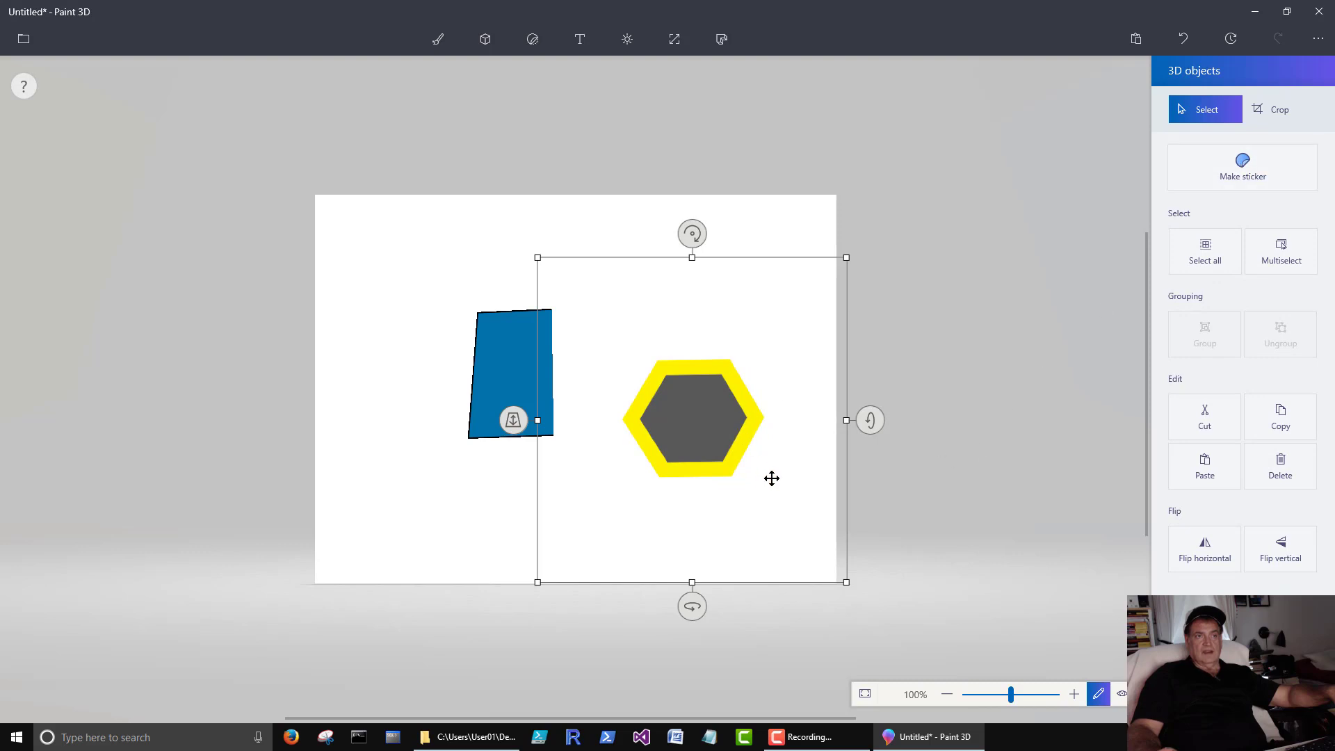
- Rotate the 3D hexagon cutout about its vertical and horizontal axes and delete it
{"action": "left_click_drag", "start_coordinate": [692, 606], "coordinate": [678, 502]}
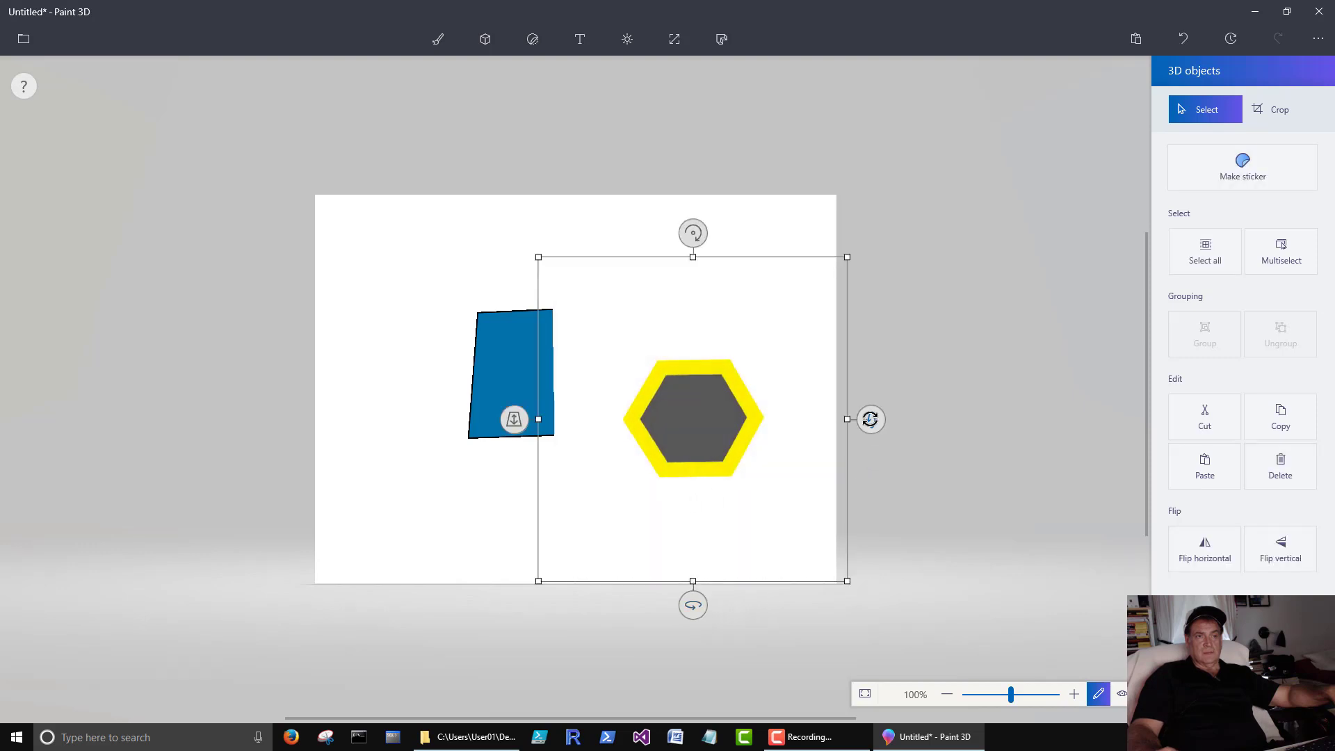
{"action": "left_click_drag", "start_coordinate": [870, 419], "coordinate": [770, 405]}
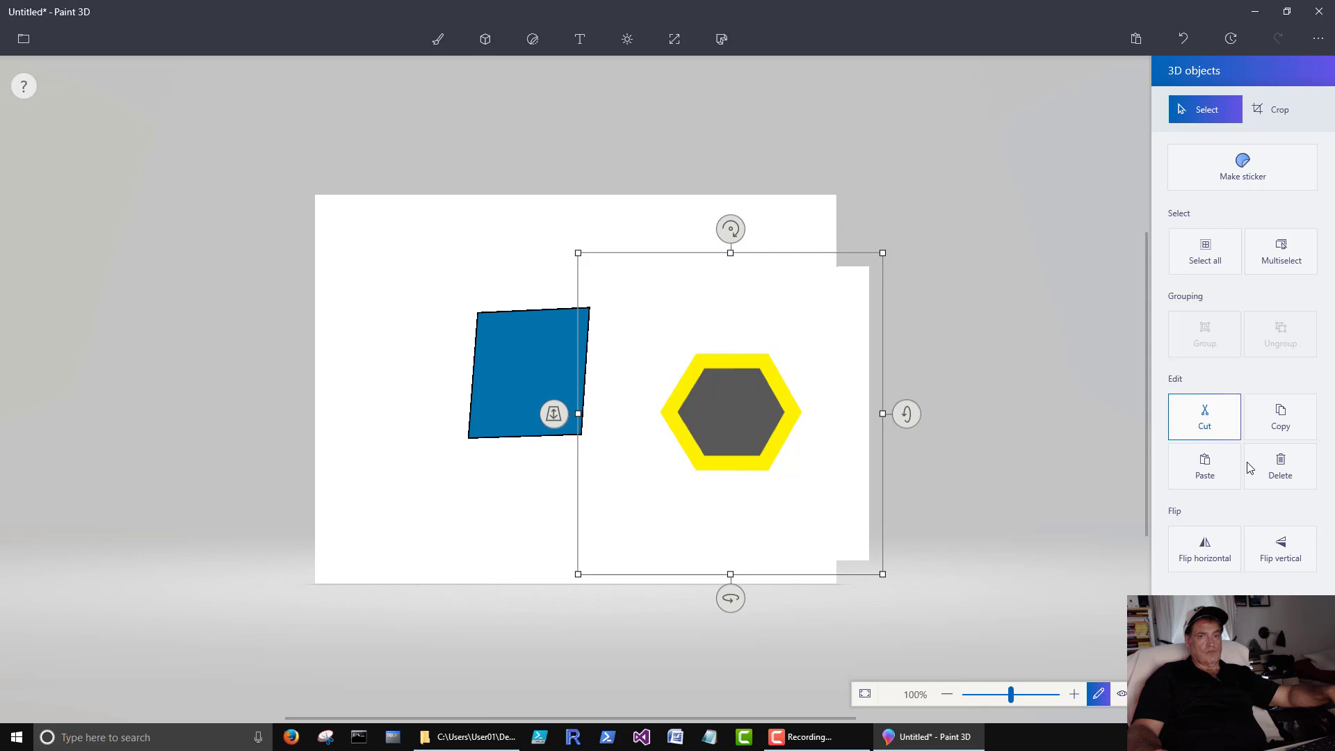
{"action": "left_click", "coordinate": [1279, 473]}
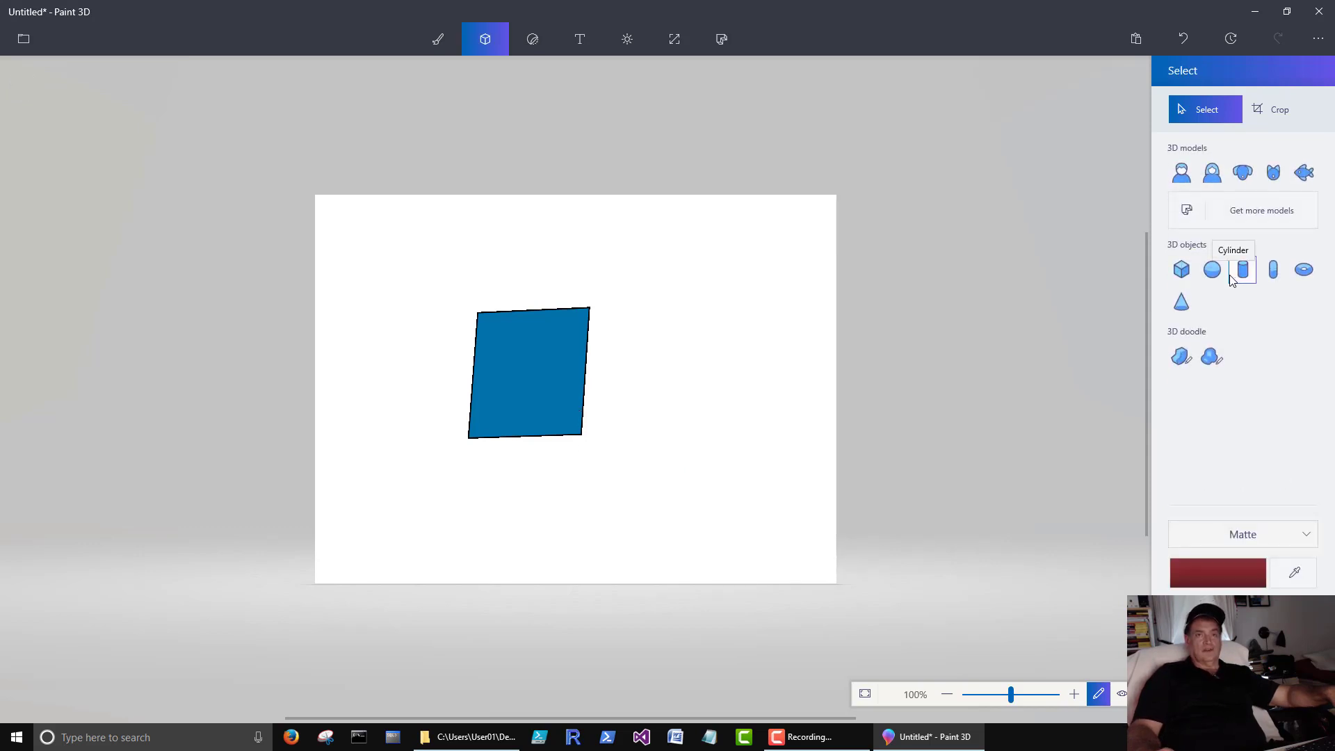
- Draw a five-point star beside the blue square and set its line thickness to 8 px
{"action": "left_click", "coordinate": [544, 39]}
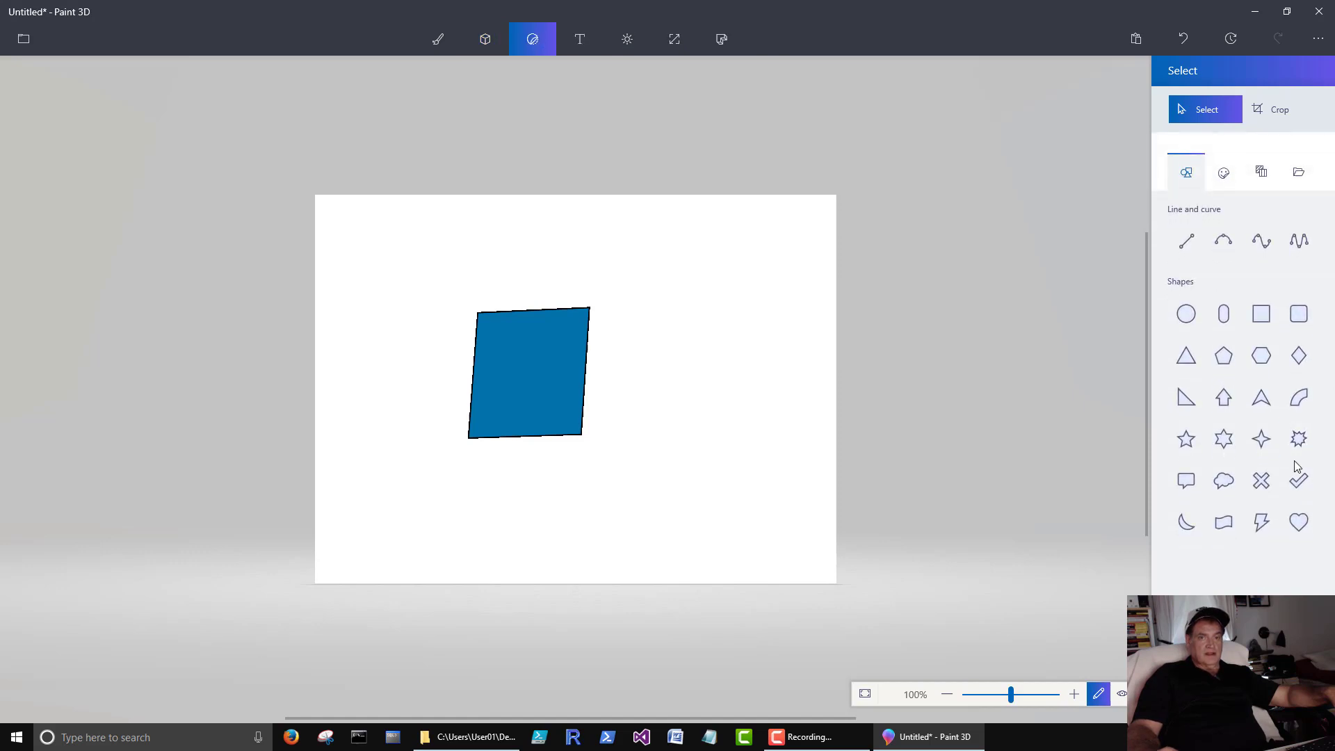
{"action": "left_click", "coordinate": [1186, 438]}
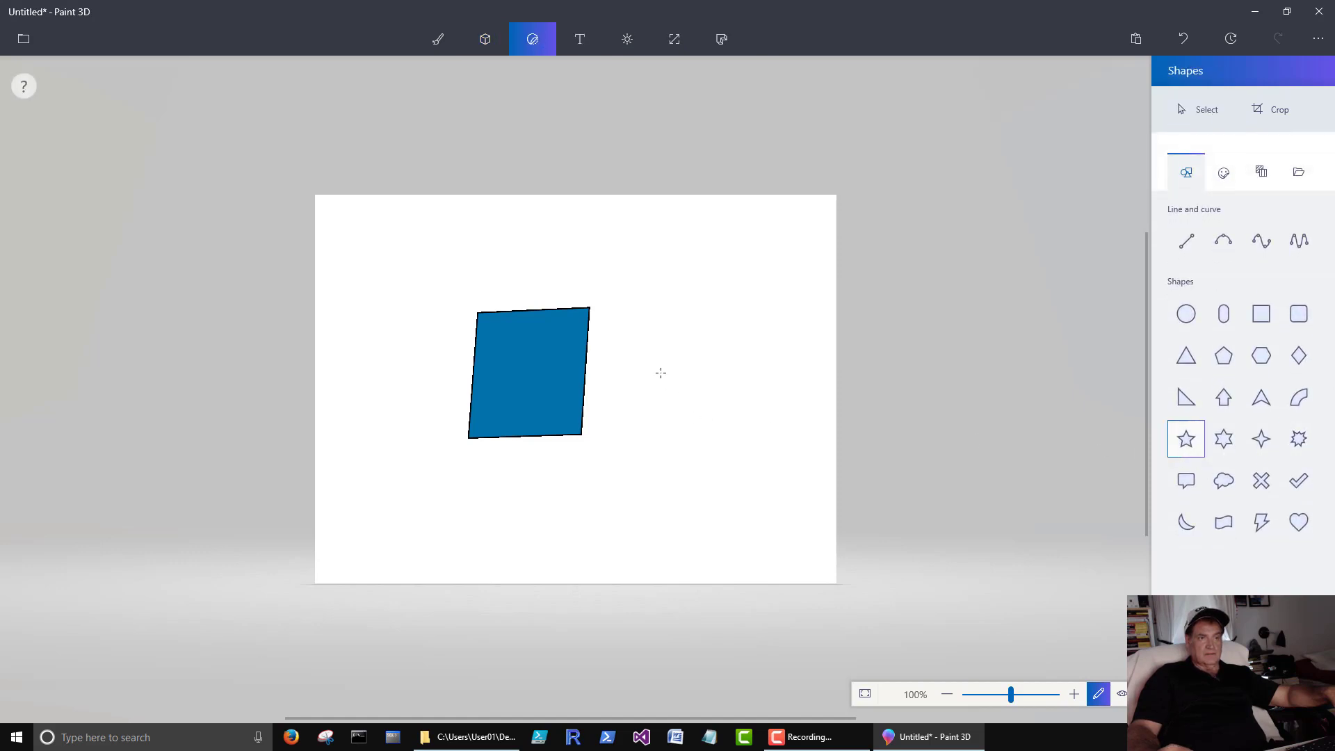
{"action": "left_click_drag", "start_coordinate": [769, 471], "coordinate": [768, 470]}
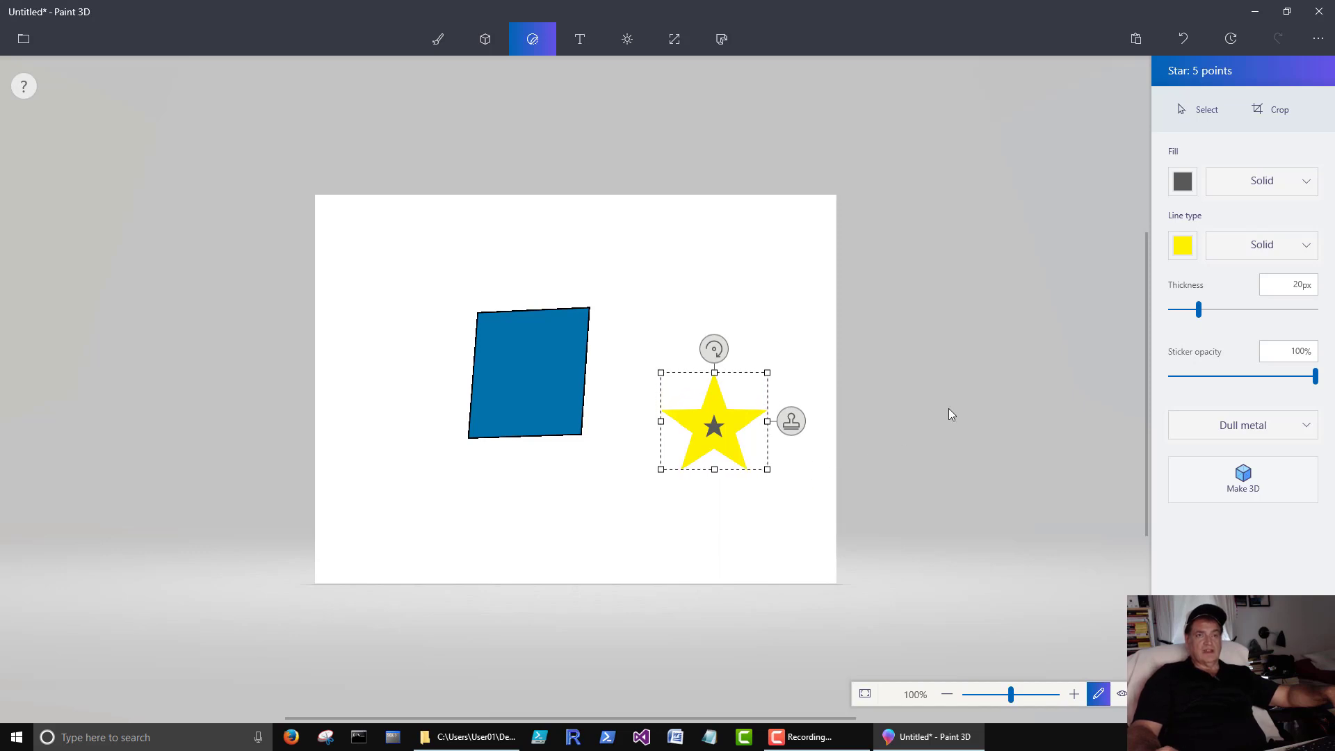
{"action": "mouse_move", "coordinate": [1199, 312]}
{"action": "left_mouse_down"}
{"action": "mouse_move", "coordinate": [1221, 308]}
{"action": "mouse_move", "coordinate": [1180, 313]}
{"action": "left_mouse_up"}
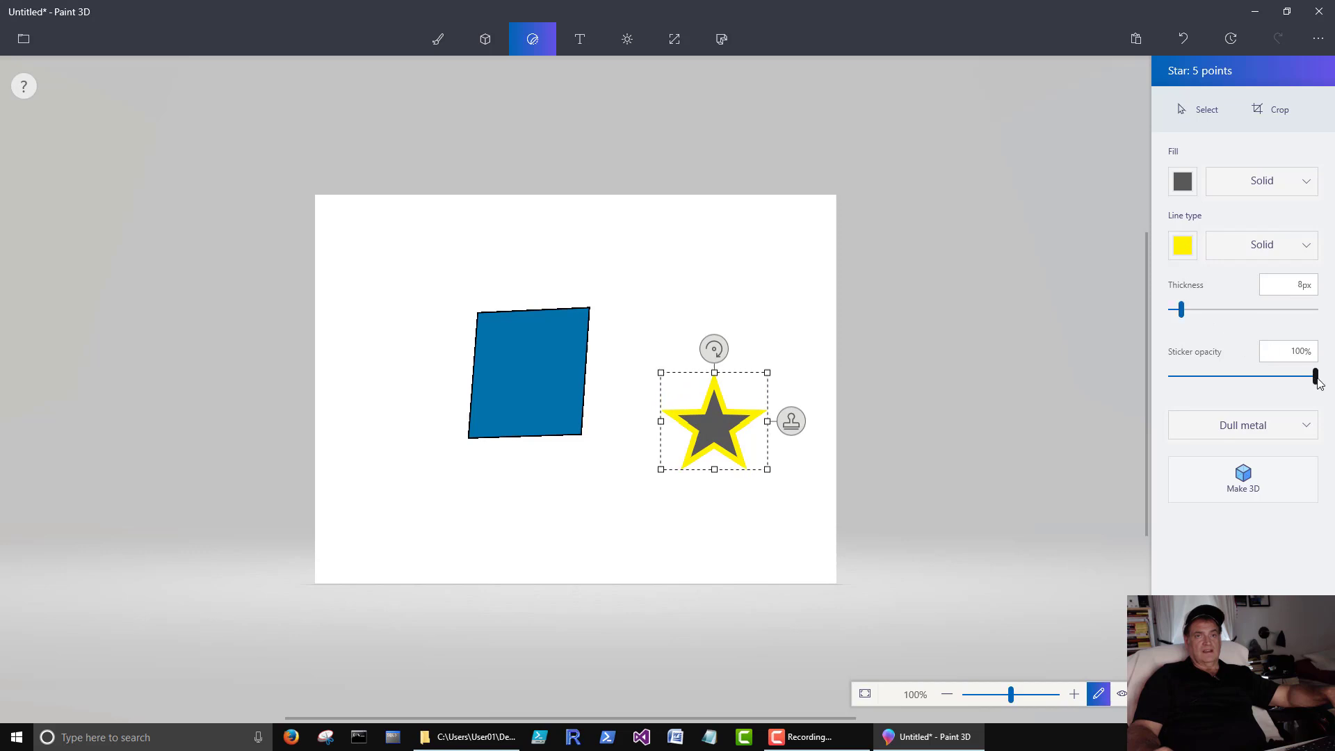
- Keep the star's sticker opacity at 100% and color its fill indigo blue and its outline red
{"action": "mouse_move", "coordinate": [1307, 383]}
{"action": "left_mouse_down"}
{"action": "mouse_move", "coordinate": [1156, 377]}
{"action": "mouse_move", "coordinate": [1330, 382]}
{"action": "mouse_move", "coordinate": [1315, 379]}
{"action": "left_mouse_up"}
{"action": "left_click", "coordinate": [1180, 193]}
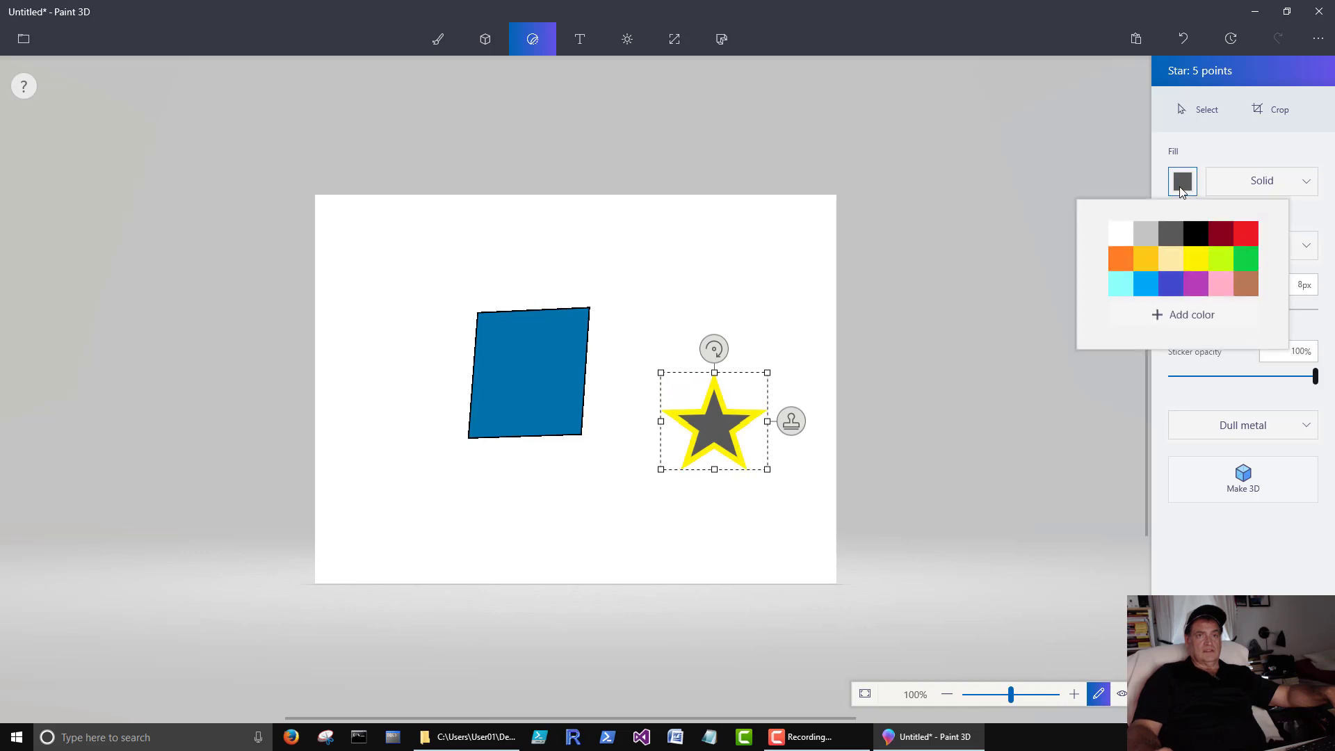
{"action": "left_click", "coordinate": [1170, 292]}
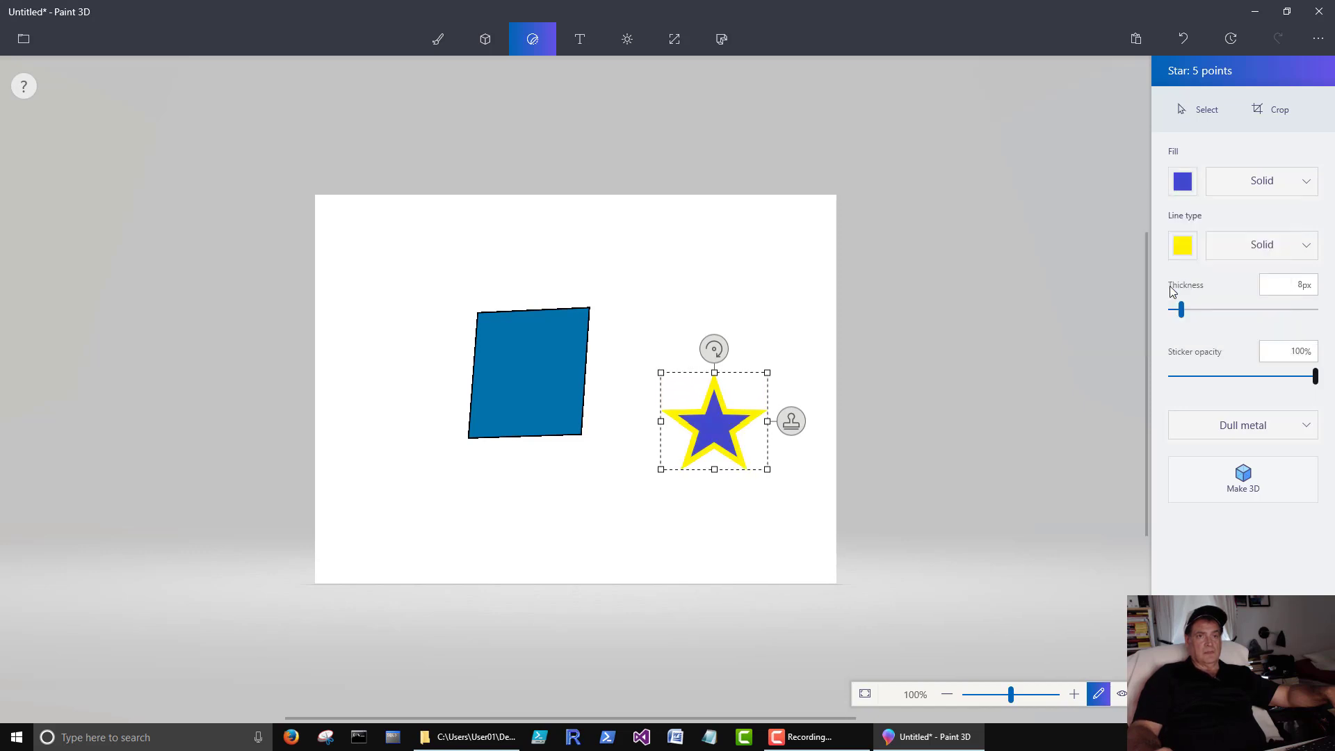
{"action": "left_click", "coordinate": [1182, 245]}
{"action": "left_click", "coordinate": [1236, 290]}
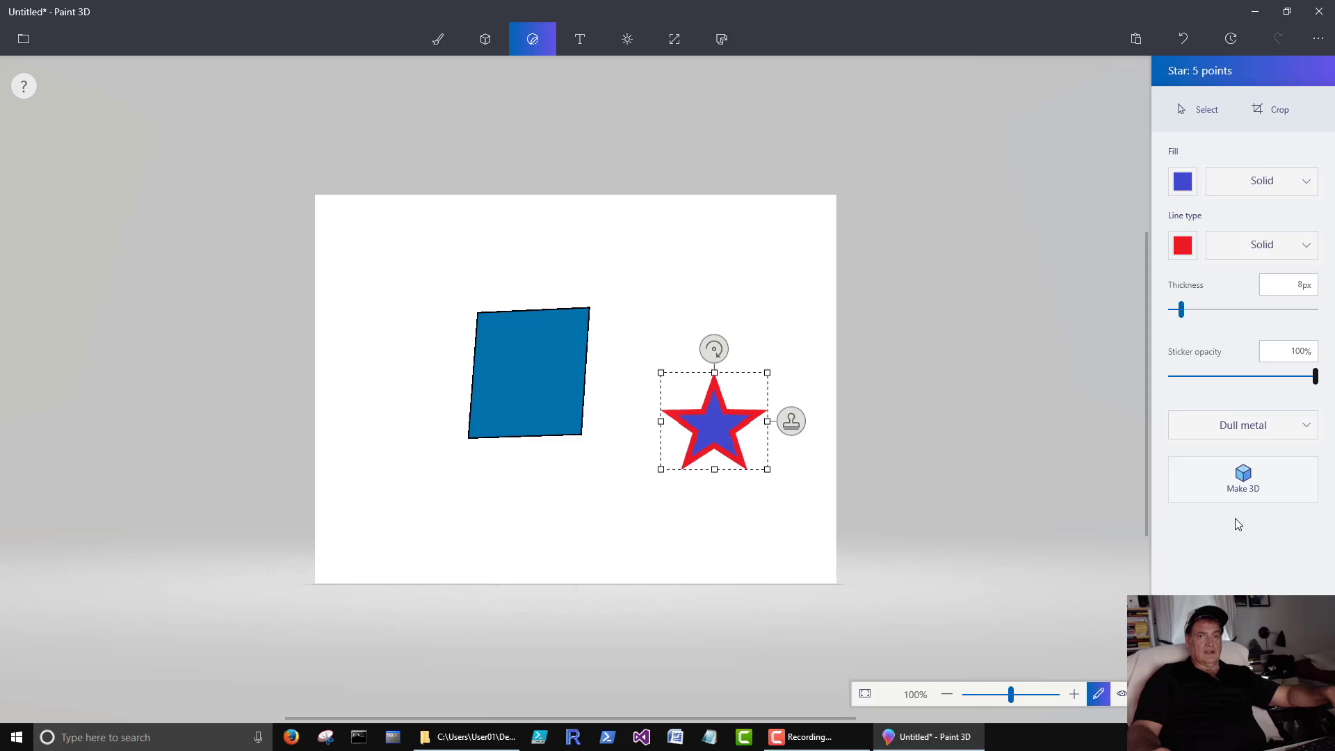
- Convert the star to a 3D object, rotate it slightly about all three axes, and adjust its depth
{"action": "left_click", "coordinate": [1244, 479]}
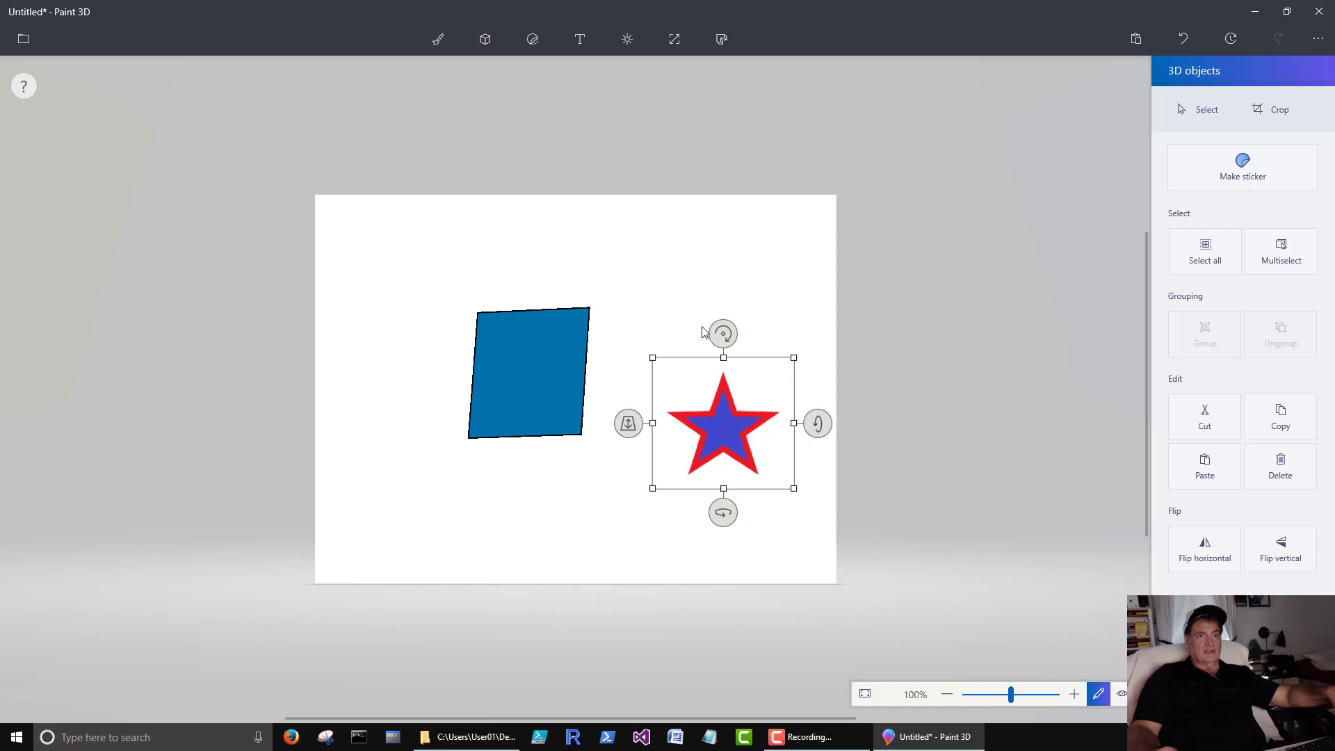
{"action": "left_click_drag", "start_coordinate": [812, 431], "coordinate": [843, 417]}
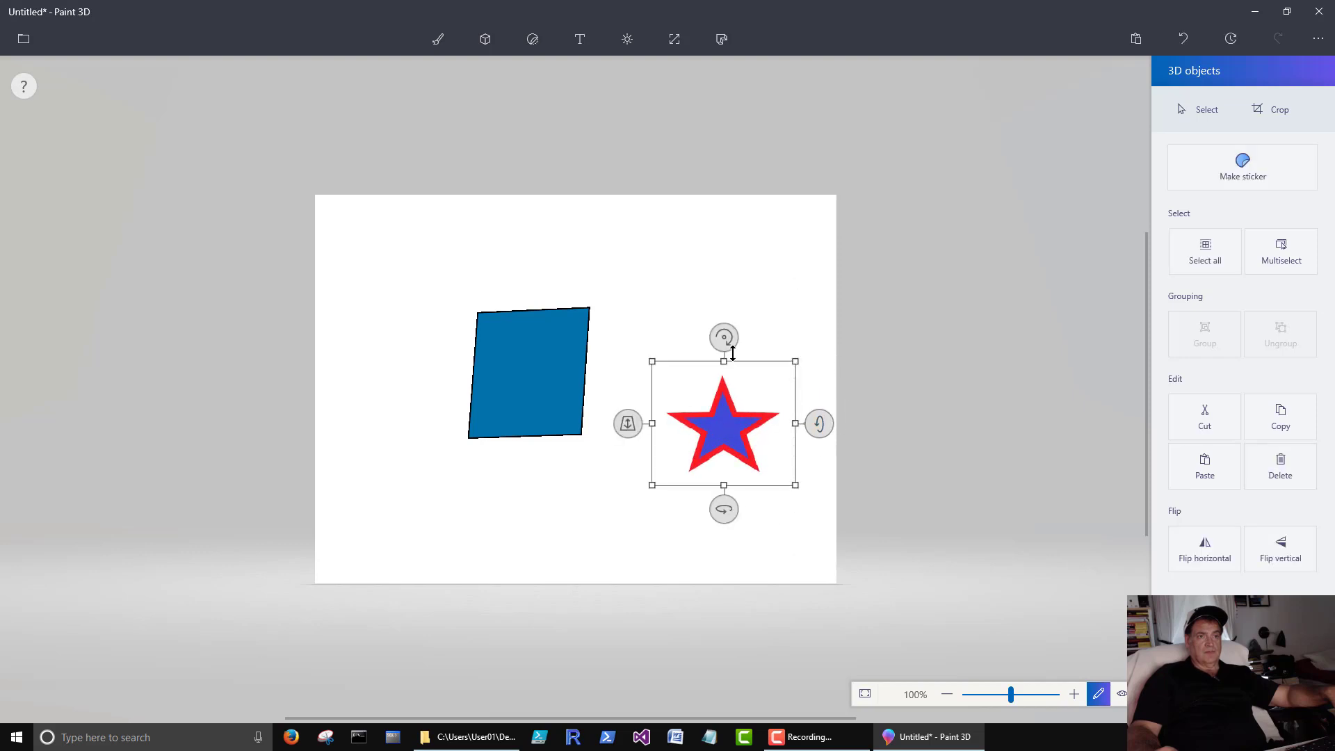
{"action": "mouse_move", "coordinate": [727, 342]}
{"action": "left_mouse_down"}
{"action": "mouse_move", "coordinate": [684, 334]}
{"action": "mouse_move", "coordinate": [669, 349]}
{"action": "mouse_move", "coordinate": [767, 342]}
{"action": "mouse_move", "coordinate": [795, 375]}
{"action": "mouse_move", "coordinate": [715, 322]}
{"action": "mouse_move", "coordinate": [679, 349]}
{"action": "mouse_move", "coordinate": [721, 335]}
{"action": "left_mouse_up"}
{"action": "mouse_move", "coordinate": [726, 506]}
{"action": "left_mouse_down"}
{"action": "mouse_move", "coordinate": [686, 507]}
{"action": "mouse_move", "coordinate": [770, 507]}
{"action": "mouse_move", "coordinate": [691, 504]}
{"action": "mouse_move", "coordinate": [751, 507]}
{"action": "mouse_move", "coordinate": [735, 506]}
{"action": "left_mouse_up"}
{"action": "left_click_drag", "start_coordinate": [624, 425], "coordinate": [688, 337]}
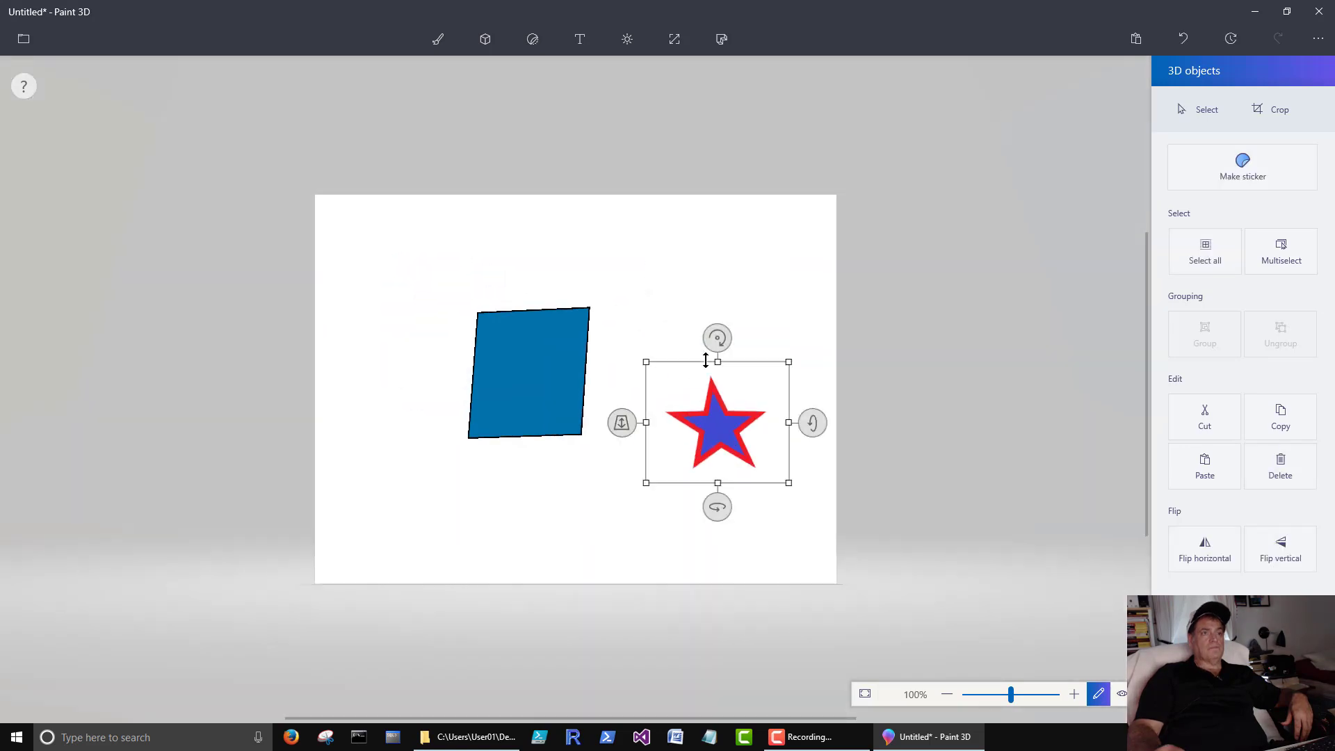
- Clear the blue square and star from the canvas and add the 2D text "Hello" in its upper part
{"action": "key", "text": "ctrl+shift+2"}
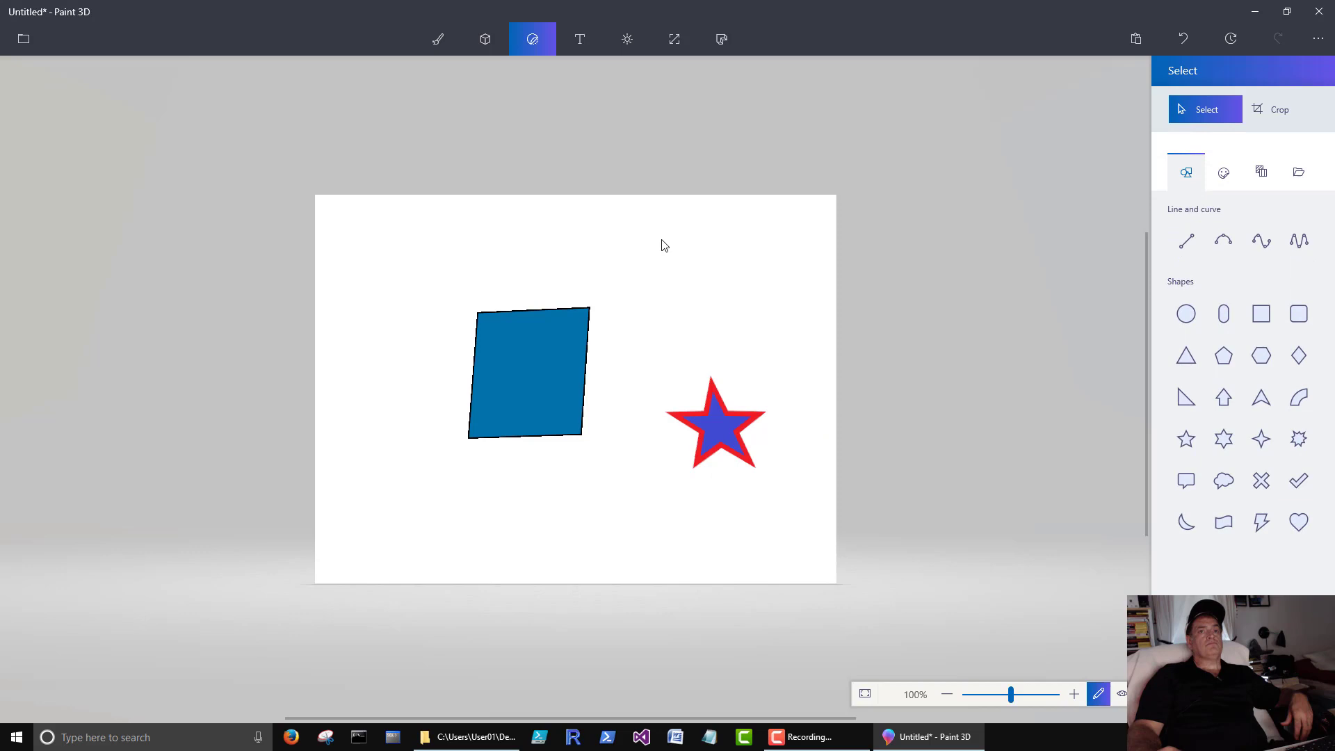
{"action": "left_click", "coordinate": [1224, 177]}
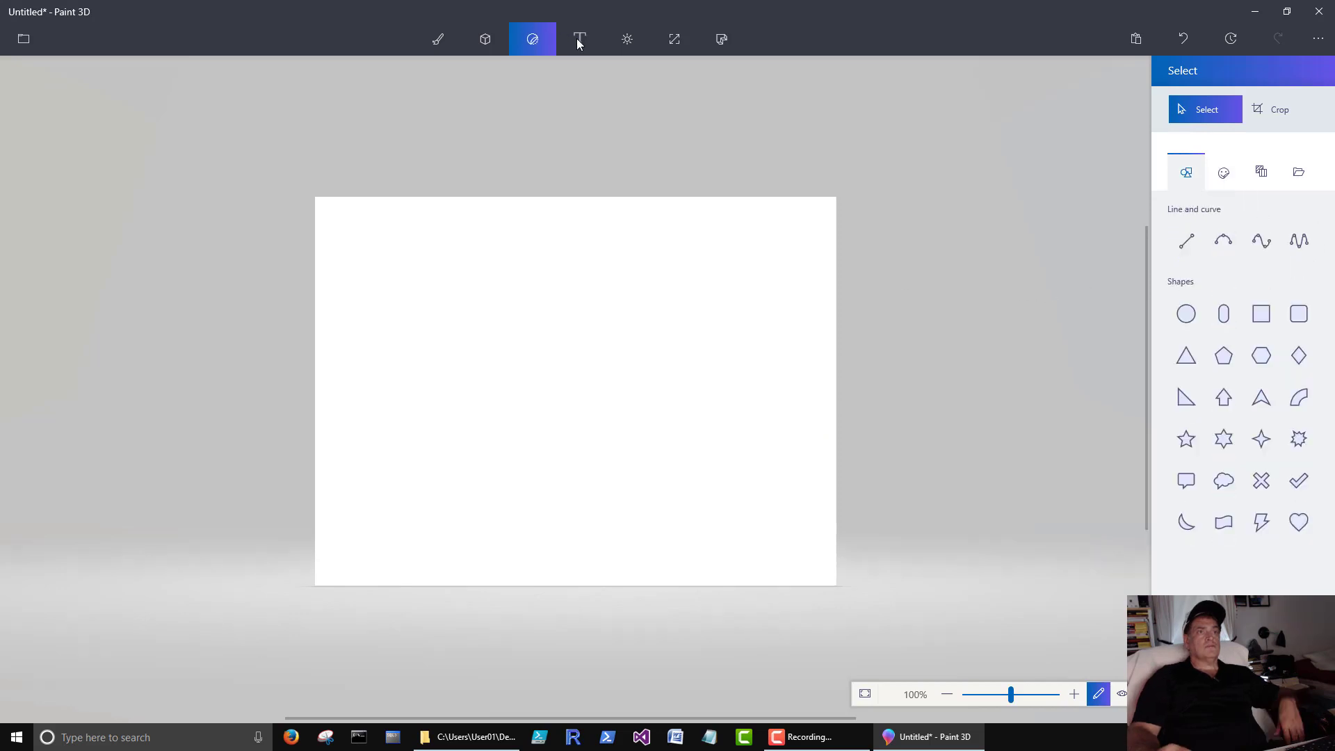
{"action": "left_click", "coordinate": [580, 40]}
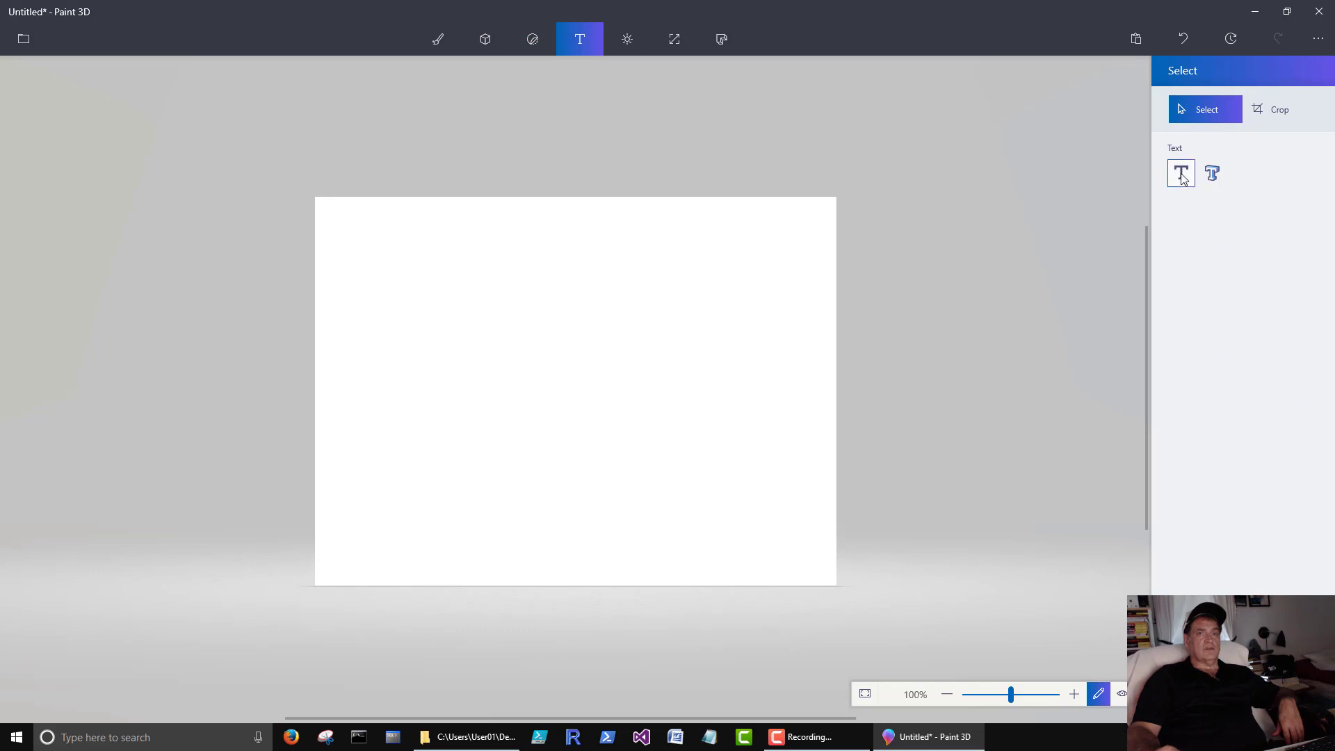
{"action": "left_click", "coordinate": [1181, 174]}
{"action": "left_click_drag", "start_coordinate": [376, 246], "coordinate": [600, 362]}
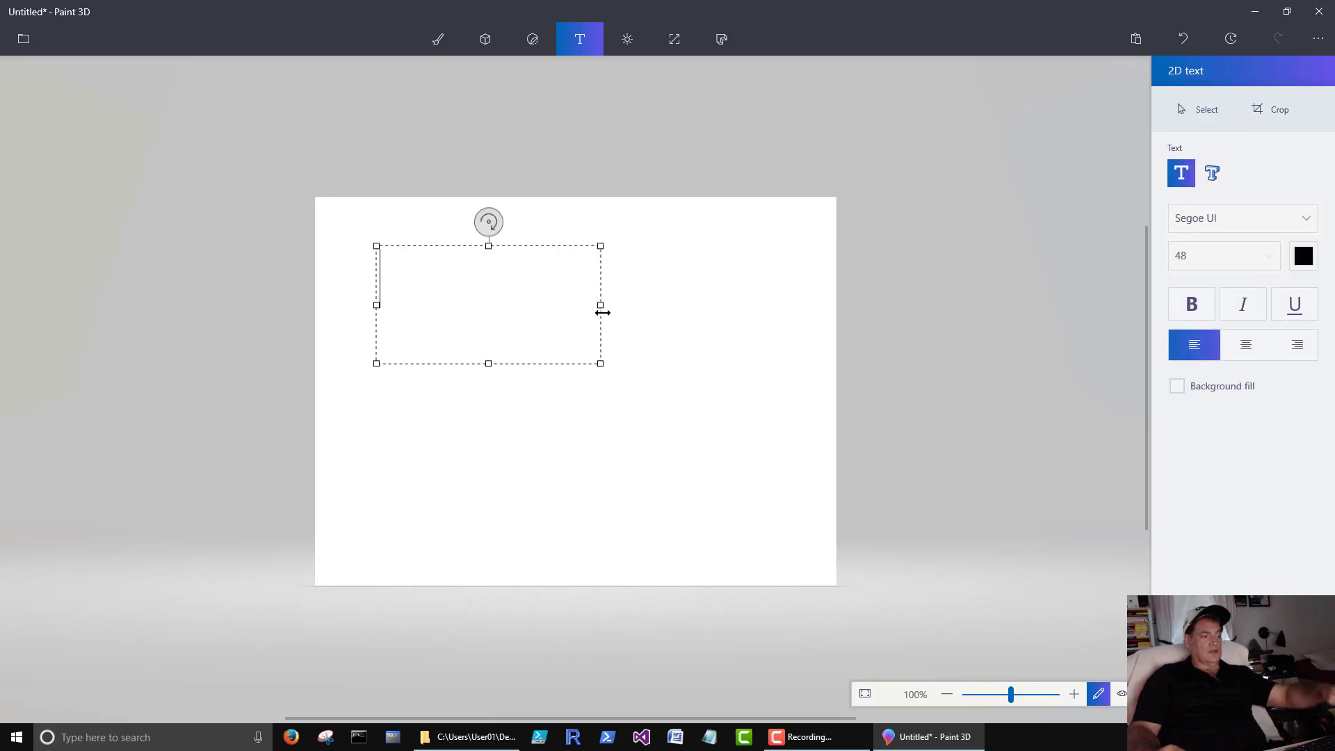
{"action": "type", "text": "H"}
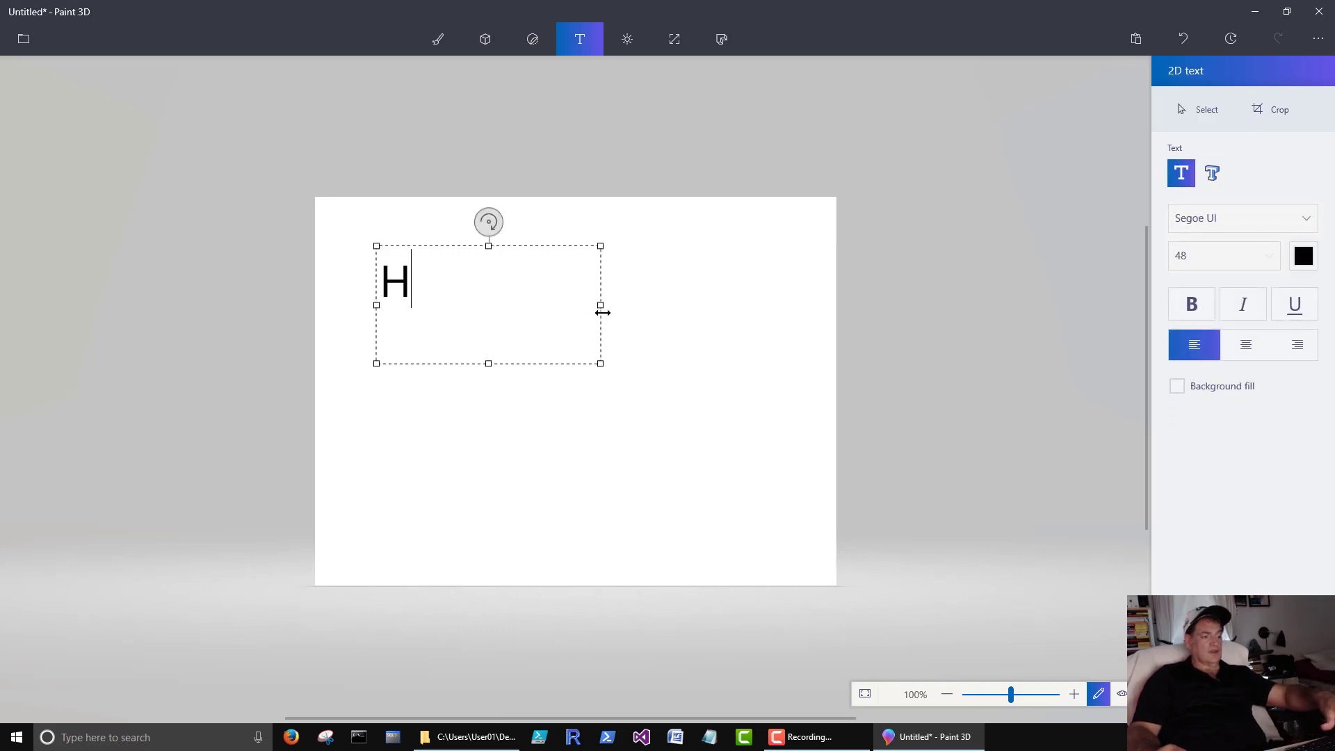
{"action": "type", "text": "ello"}
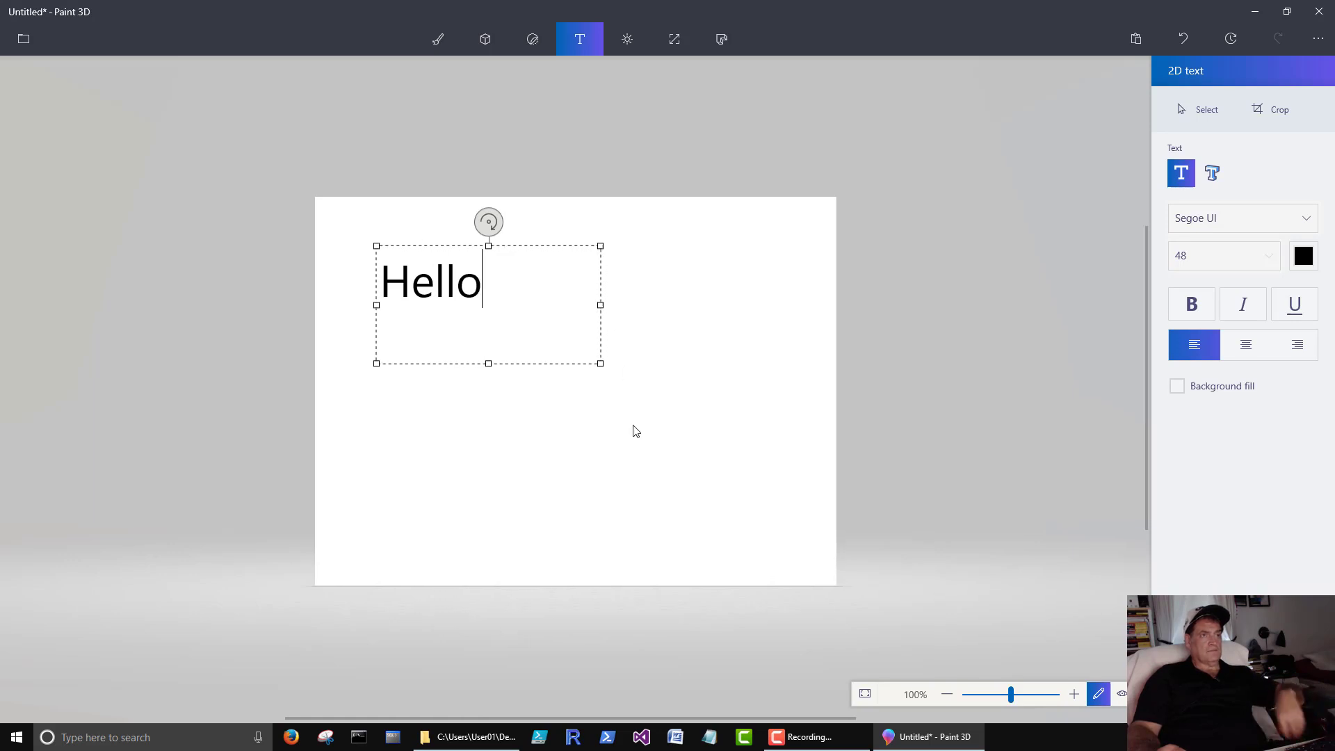
{"action": "left_click", "coordinate": [632, 431]}
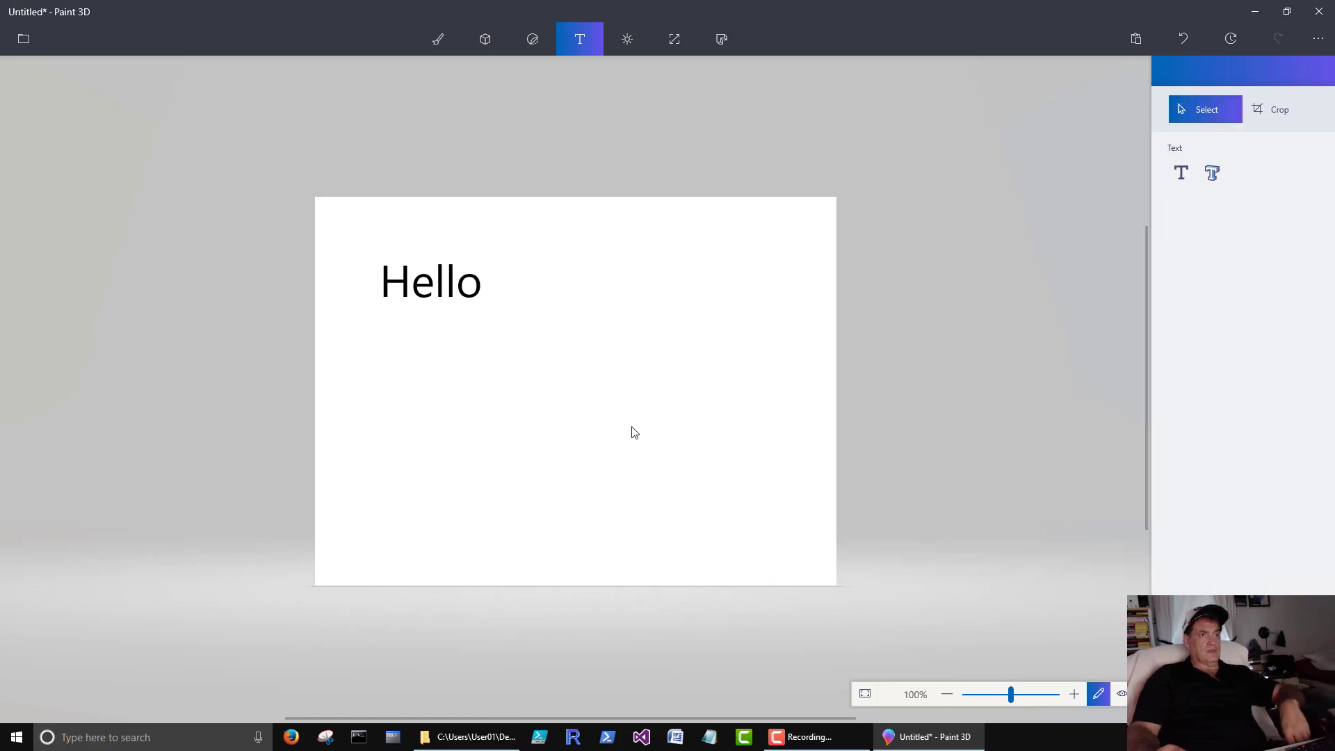
- Add a 3D text box containing "Hello" below the 2D text
{"action": "left_click", "coordinate": [1222, 172]}
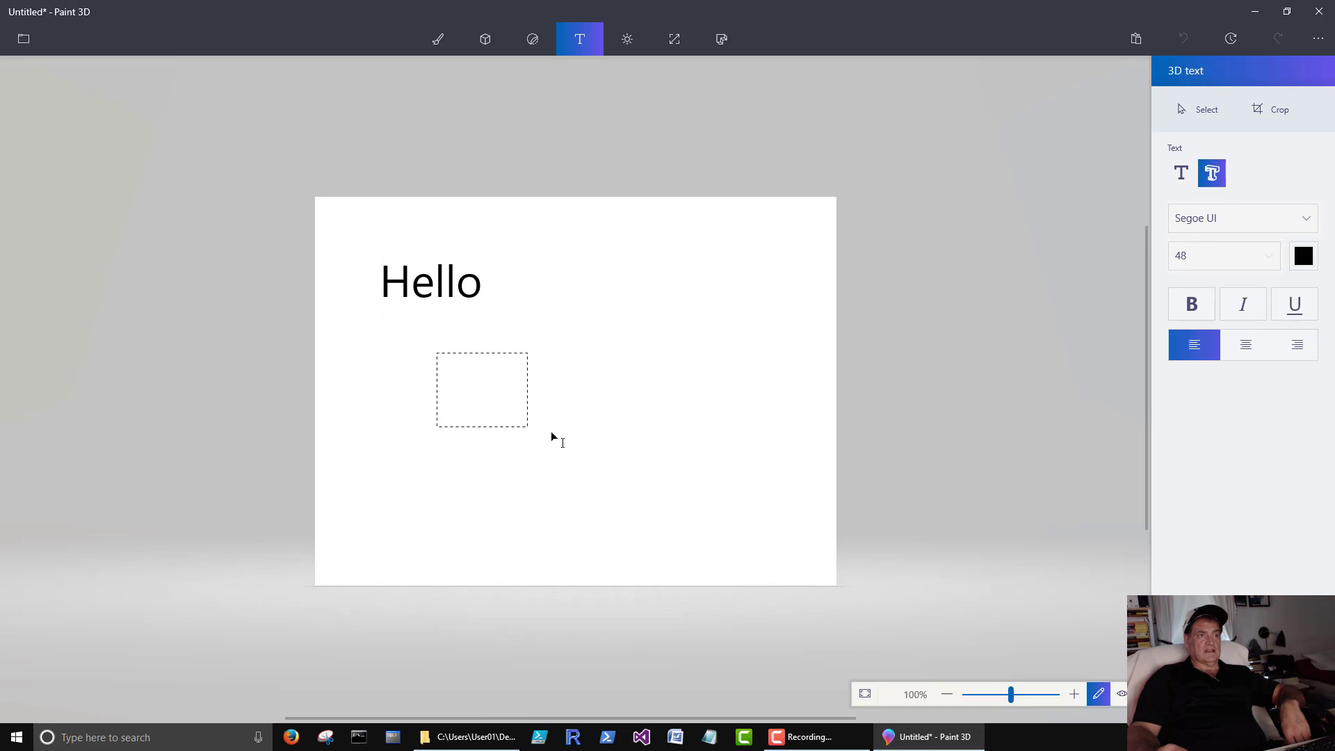
{"action": "left_click_drag", "start_coordinate": [674, 466], "coordinate": [673, 464]}
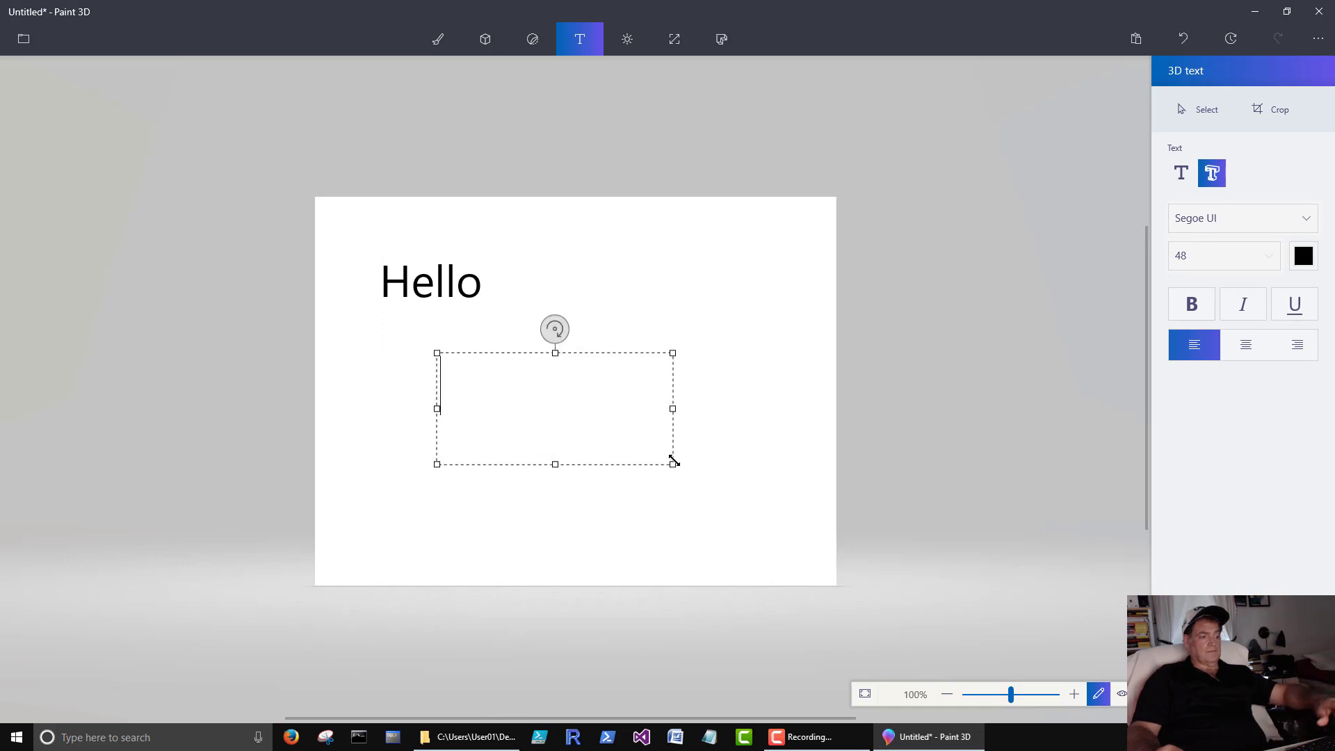
{"action": "type", "text": "Hello"}
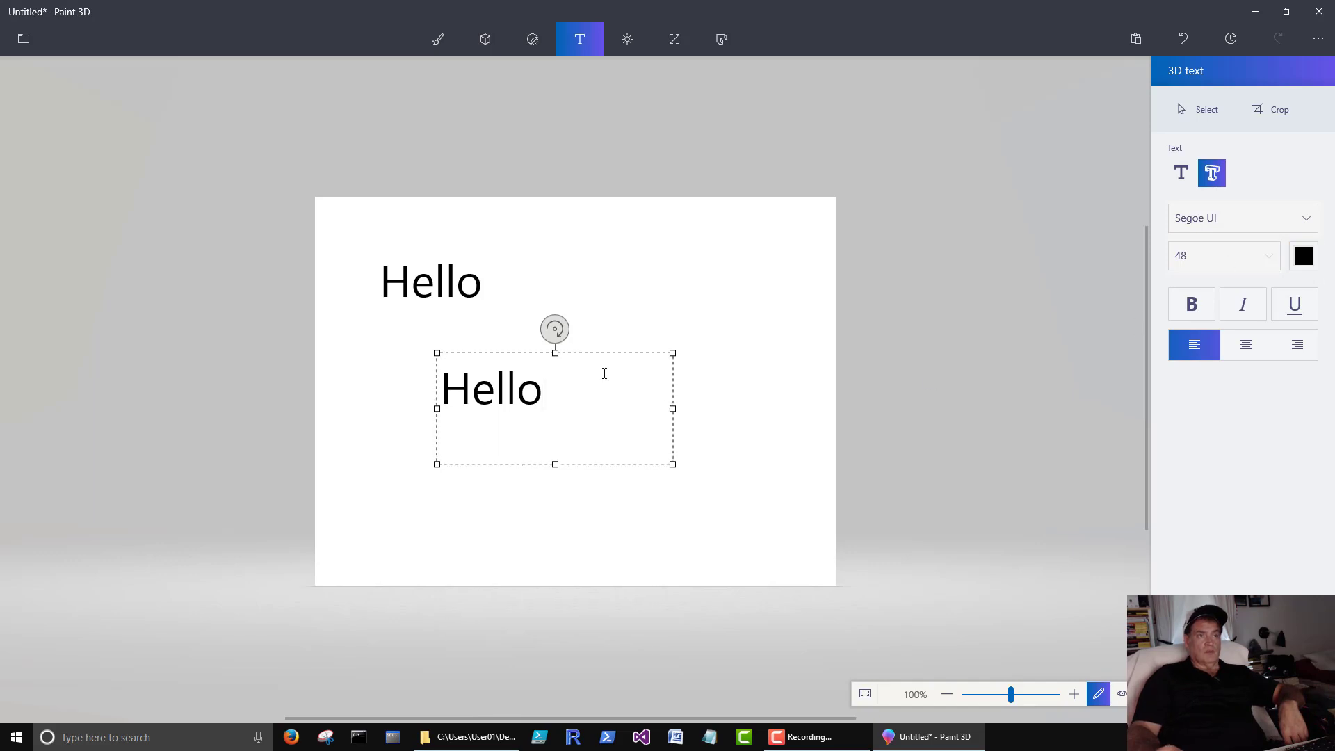
- Set the 3D text's font to Bauhaus 93 and its size to 130
{"action": "left_click_drag", "start_coordinate": [604, 374], "coordinate": [390, 373]}
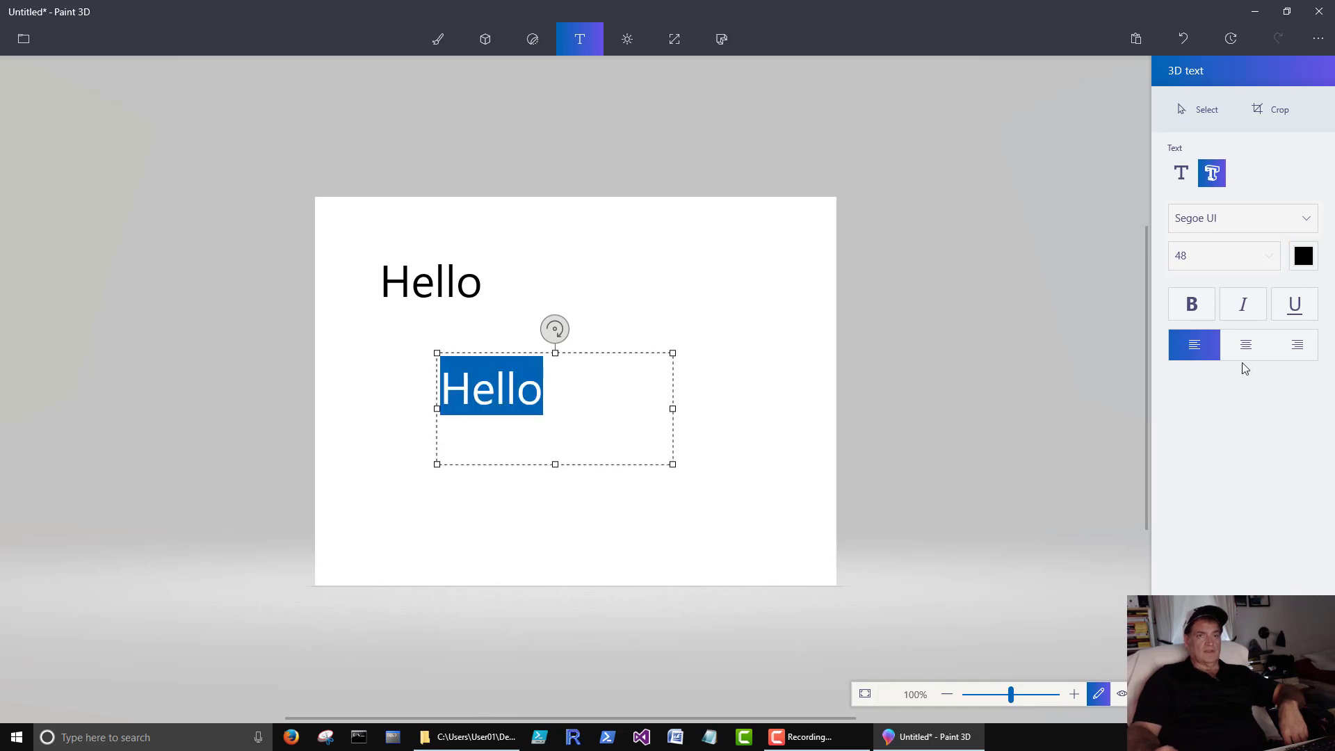
{"action": "left_click", "coordinate": [1275, 228]}
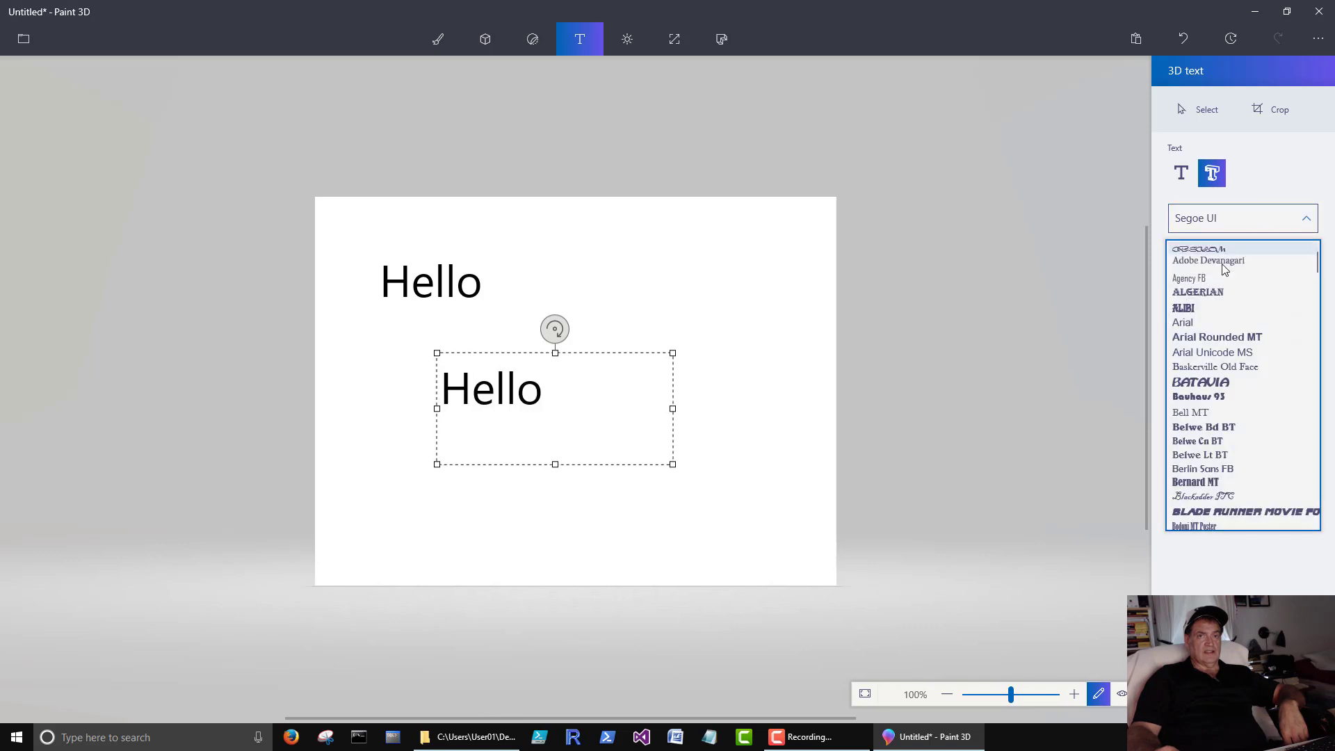
{"action": "left_click", "coordinate": [1207, 398]}
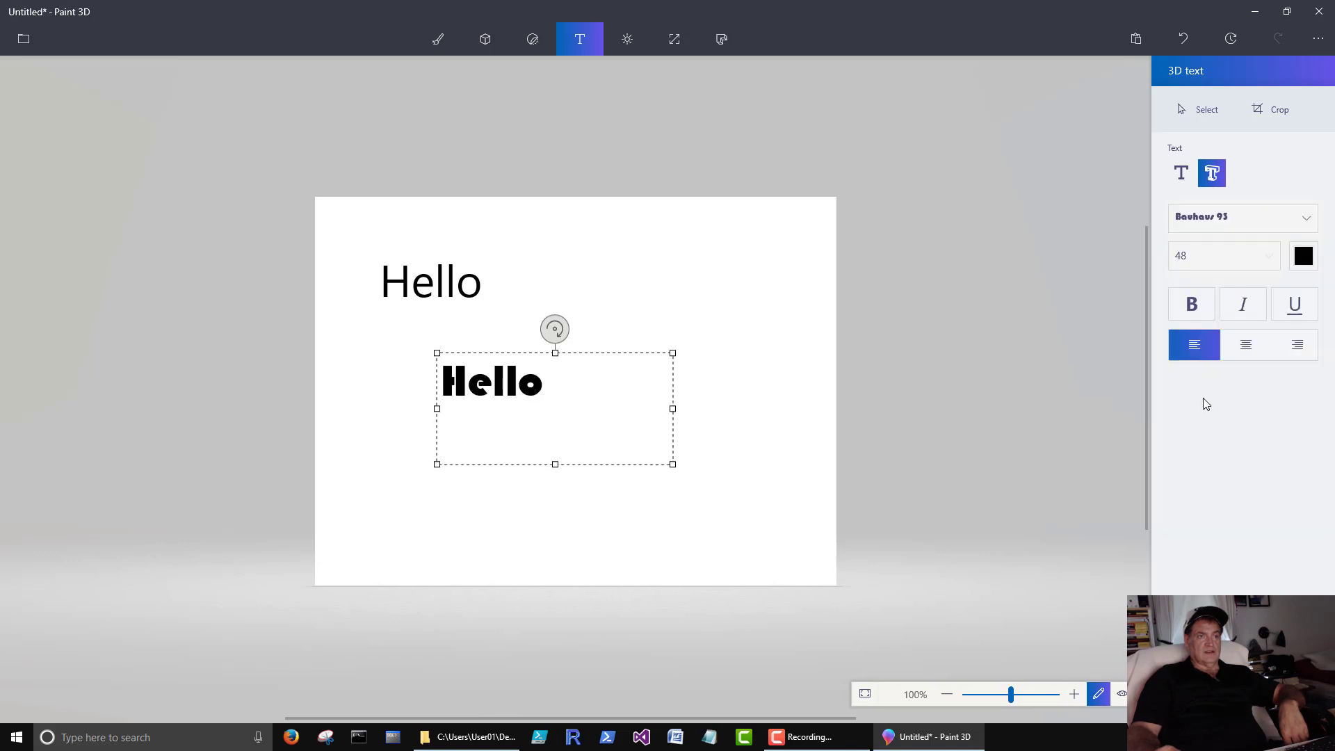
{"action": "left_click", "coordinate": [1268, 264]}
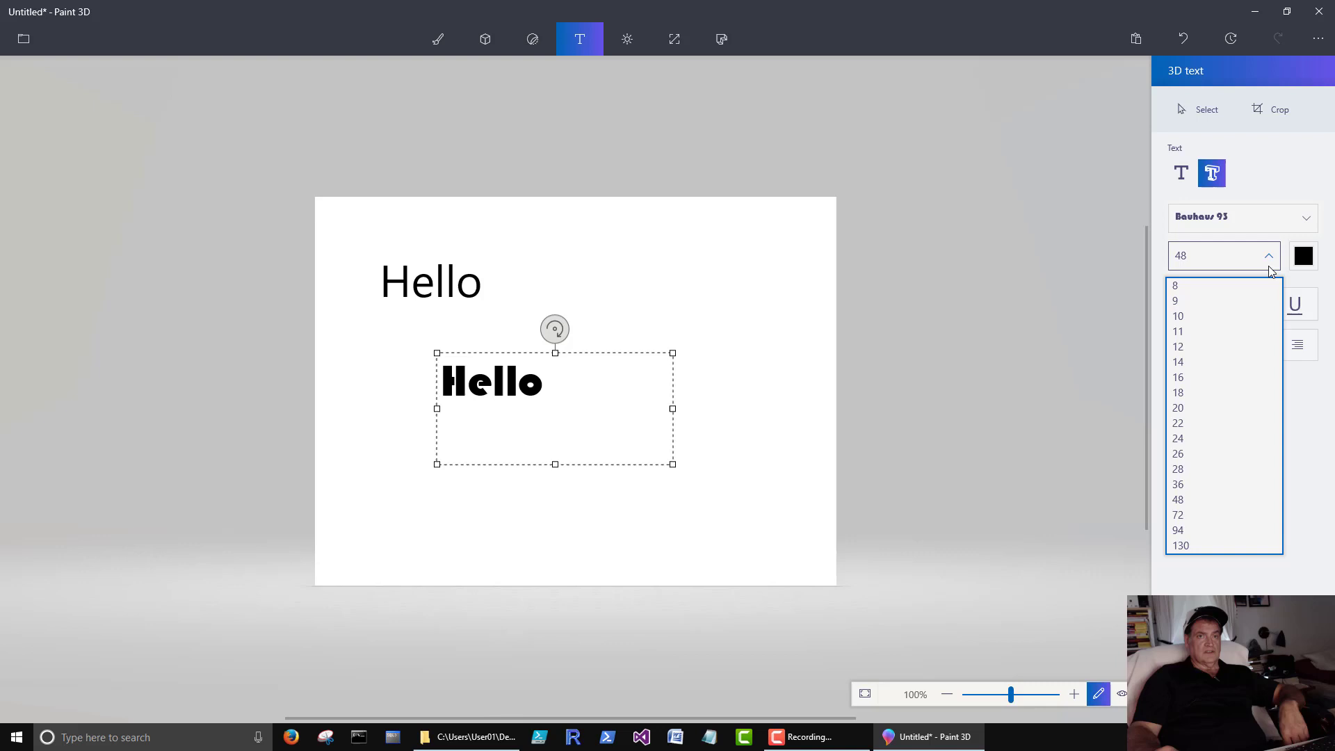
{"action": "left_click", "coordinate": [1187, 545]}
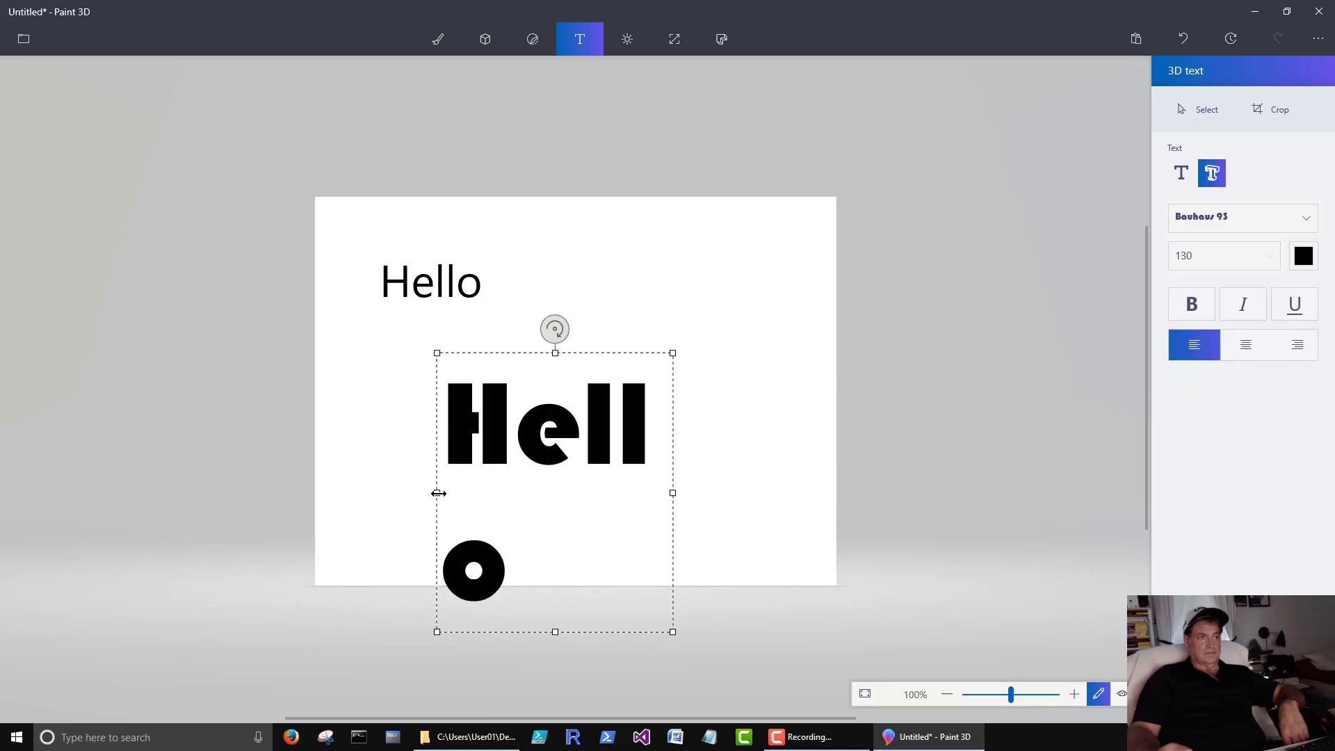
- Resize the 3D text box so "Hello" fits on one line, reducing its height and shifting it toward the canvas's right side
{"action": "left_click_drag", "start_coordinate": [438, 493], "coordinate": [346, 492]}
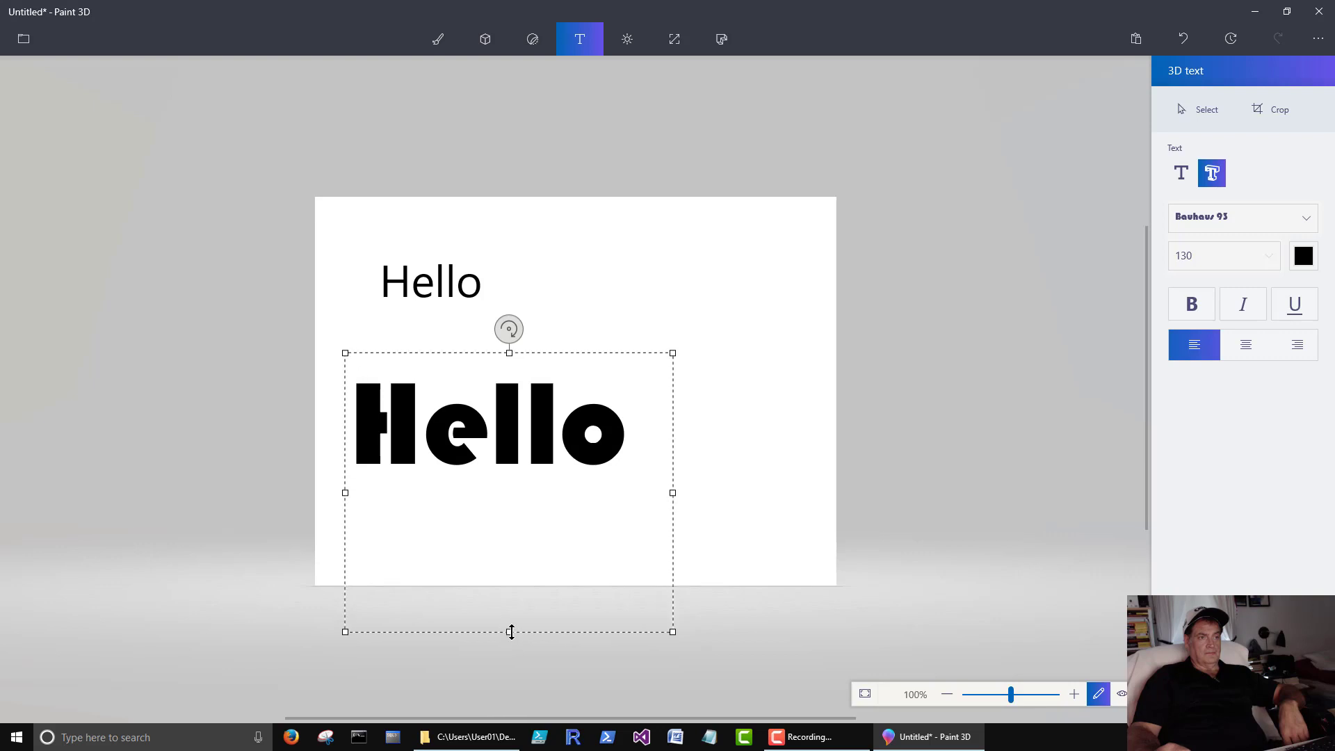
{"action": "left_click_drag", "start_coordinate": [511, 632], "coordinate": [518, 513]}
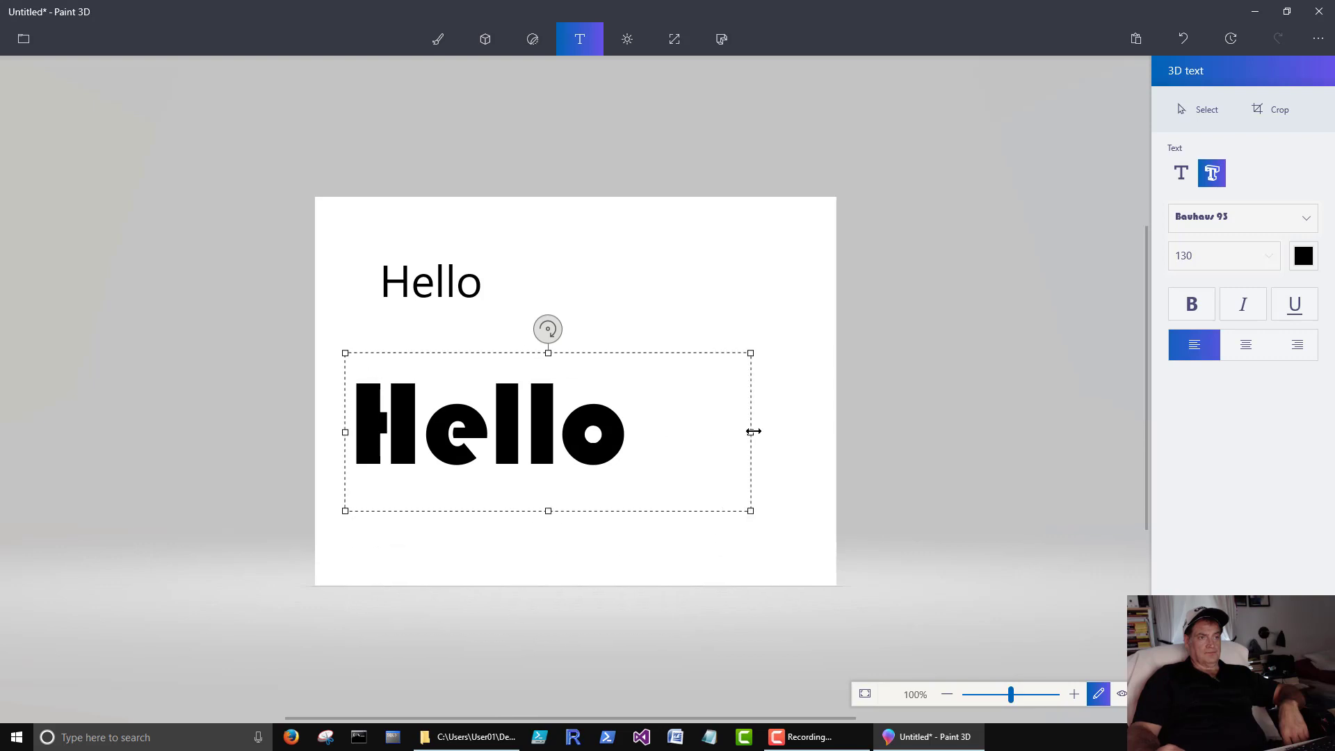
{"action": "left_click_drag", "start_coordinate": [345, 432], "coordinate": [426, 436]}
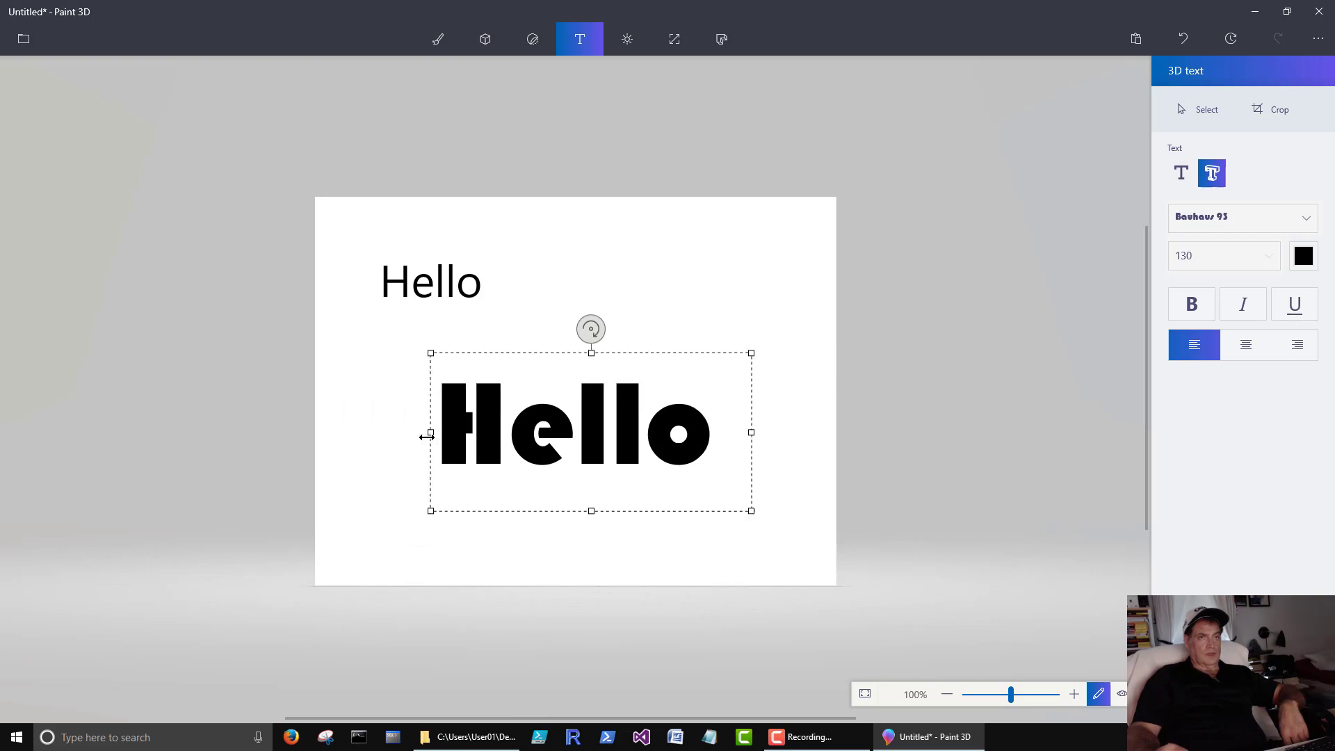
{"action": "left_click", "coordinate": [1207, 255]}
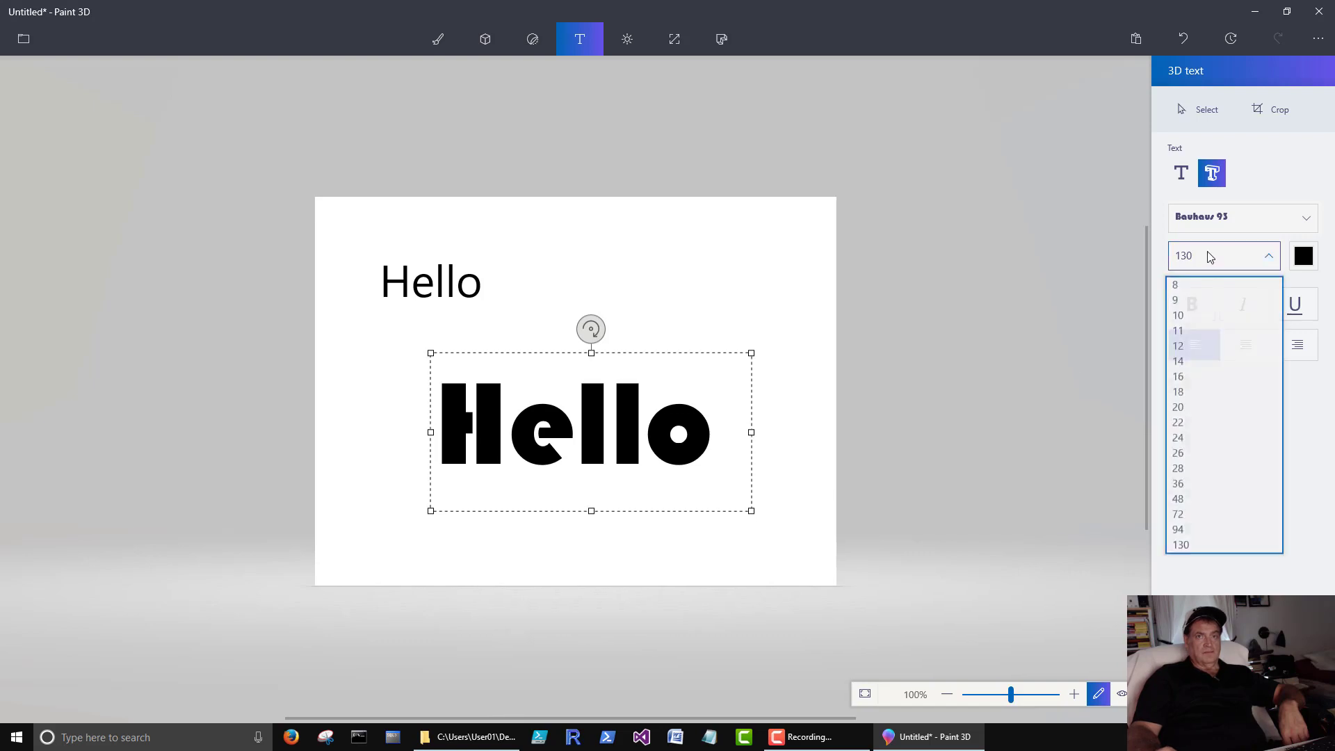
{"action": "left_click", "coordinate": [1188, 258]}
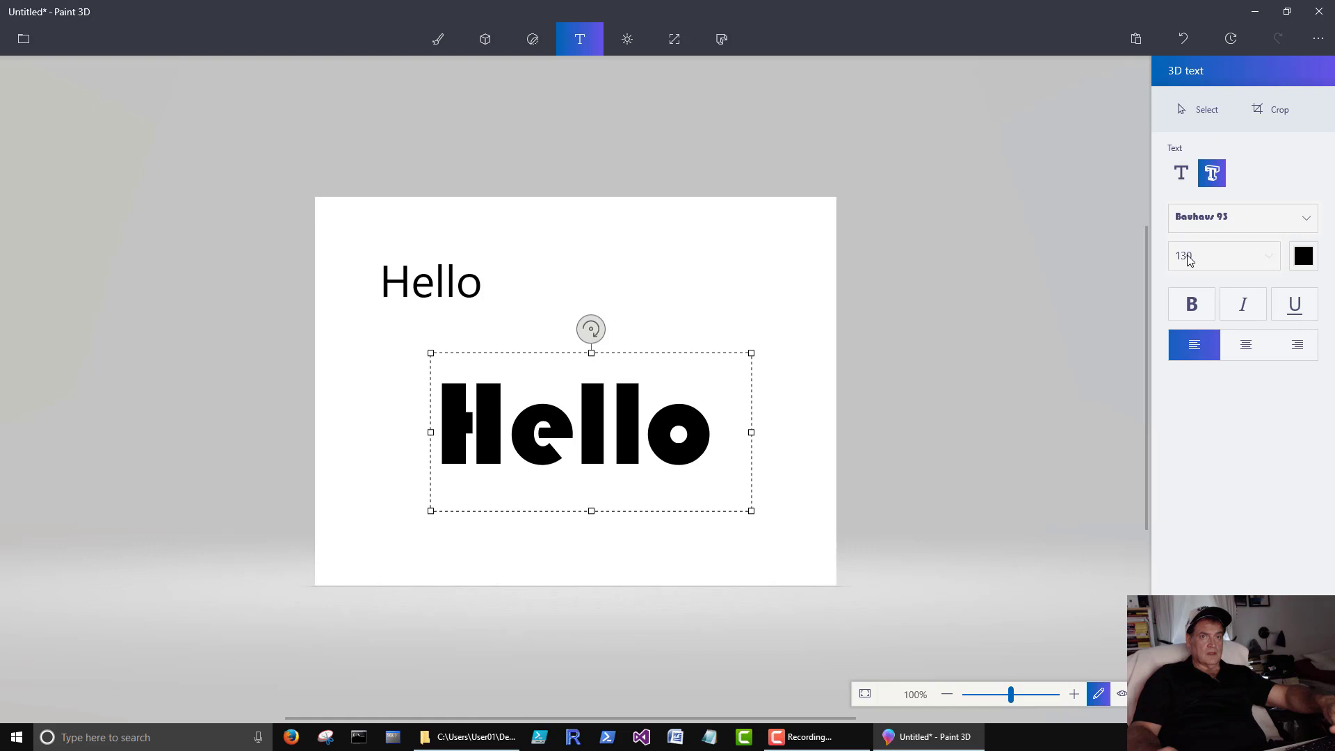
{"action": "left_click", "coordinate": [1262, 268]}
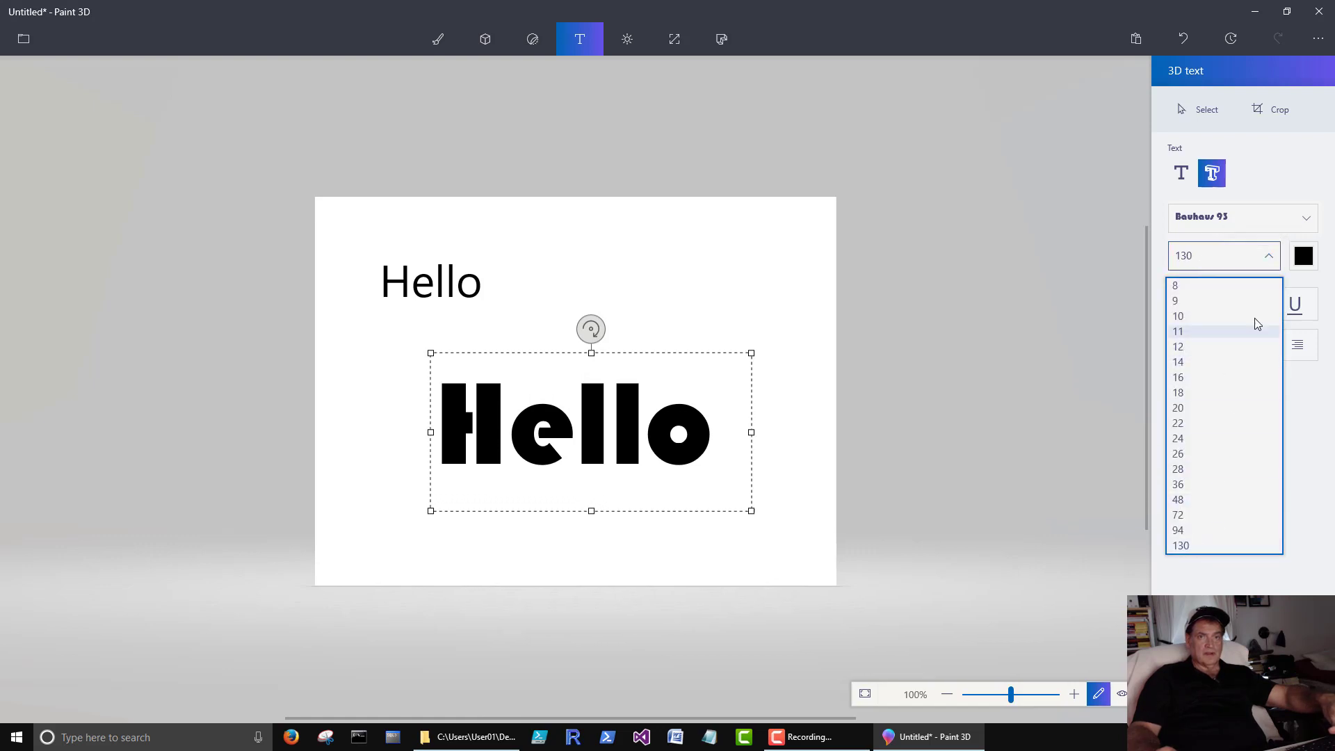
{"action": "left_click", "coordinate": [1163, 259]}
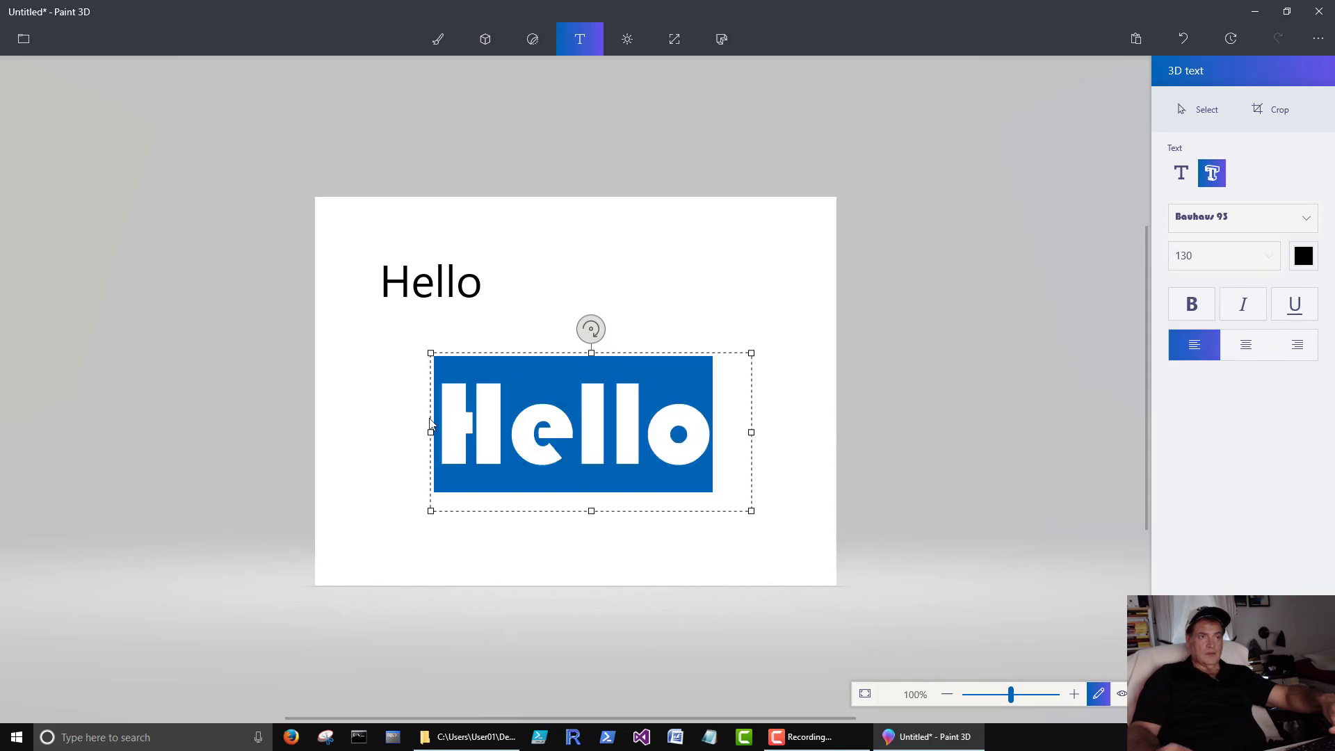
- Color the 3D text dark gray
{"action": "left_click", "coordinate": [1303, 257]}
{"action": "left_click", "coordinate": [1227, 313]}
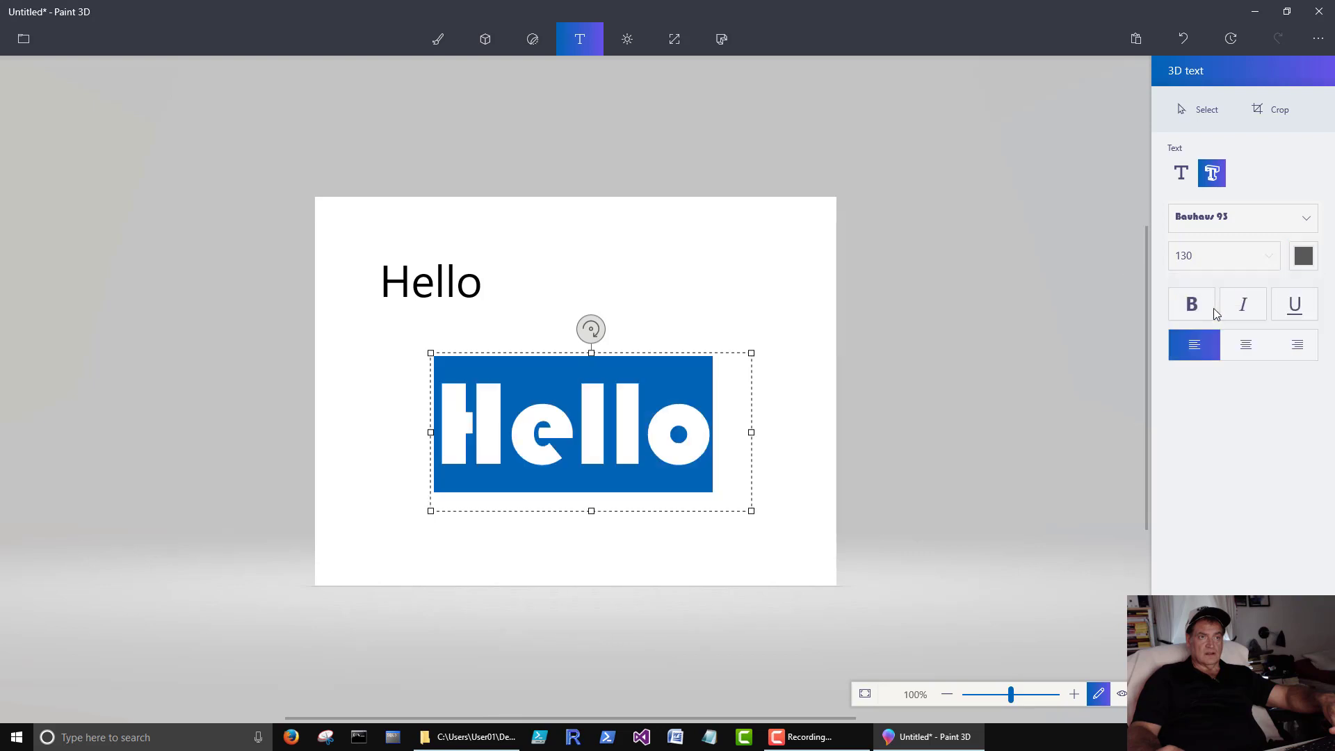
{"action": "left_click", "coordinate": [734, 431]}
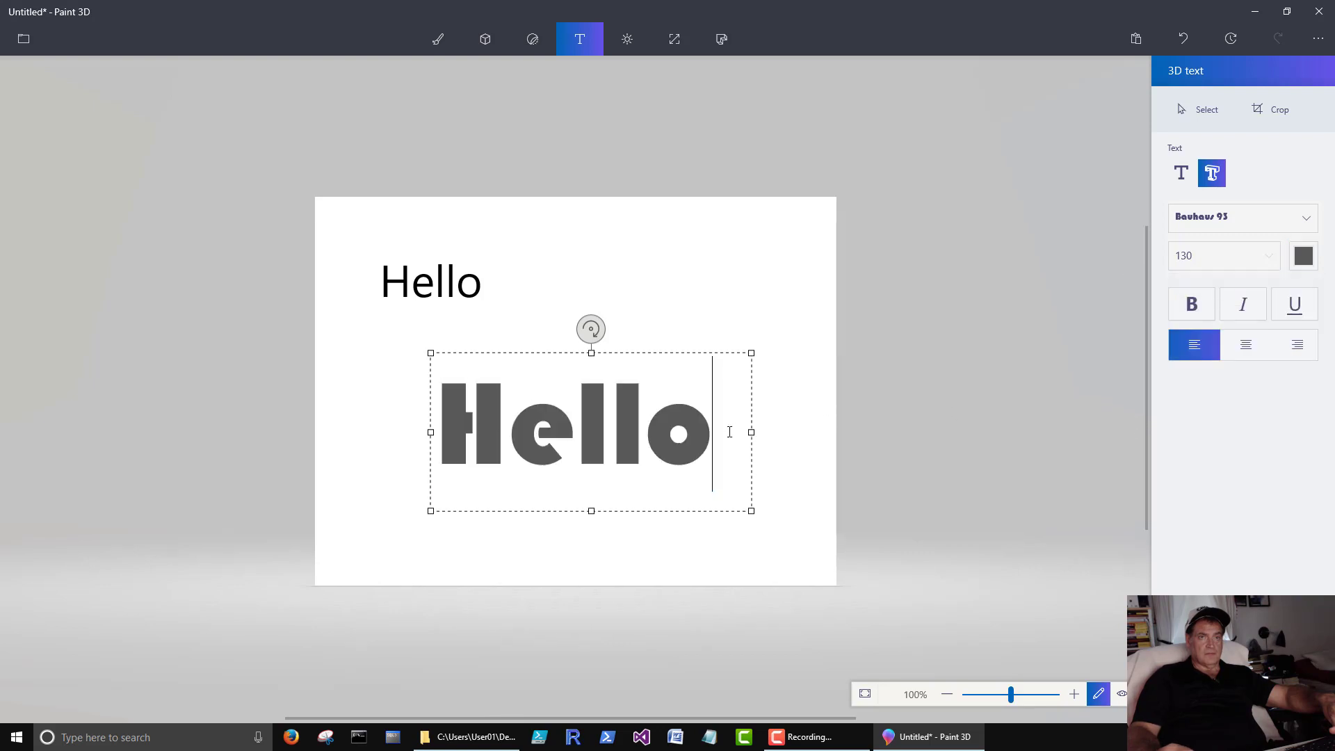
- Center-align and italicize the word in the 3D text box, and commit it as a 3D object
{"action": "key", "text": "shift+Left"}
{"action": "key", "text": "shift+Left"}
{"action": "key", "text": "shift+Left"}
{"action": "key", "text": "shift+Left"}
{"action": "key", "text": "shift+Left"}
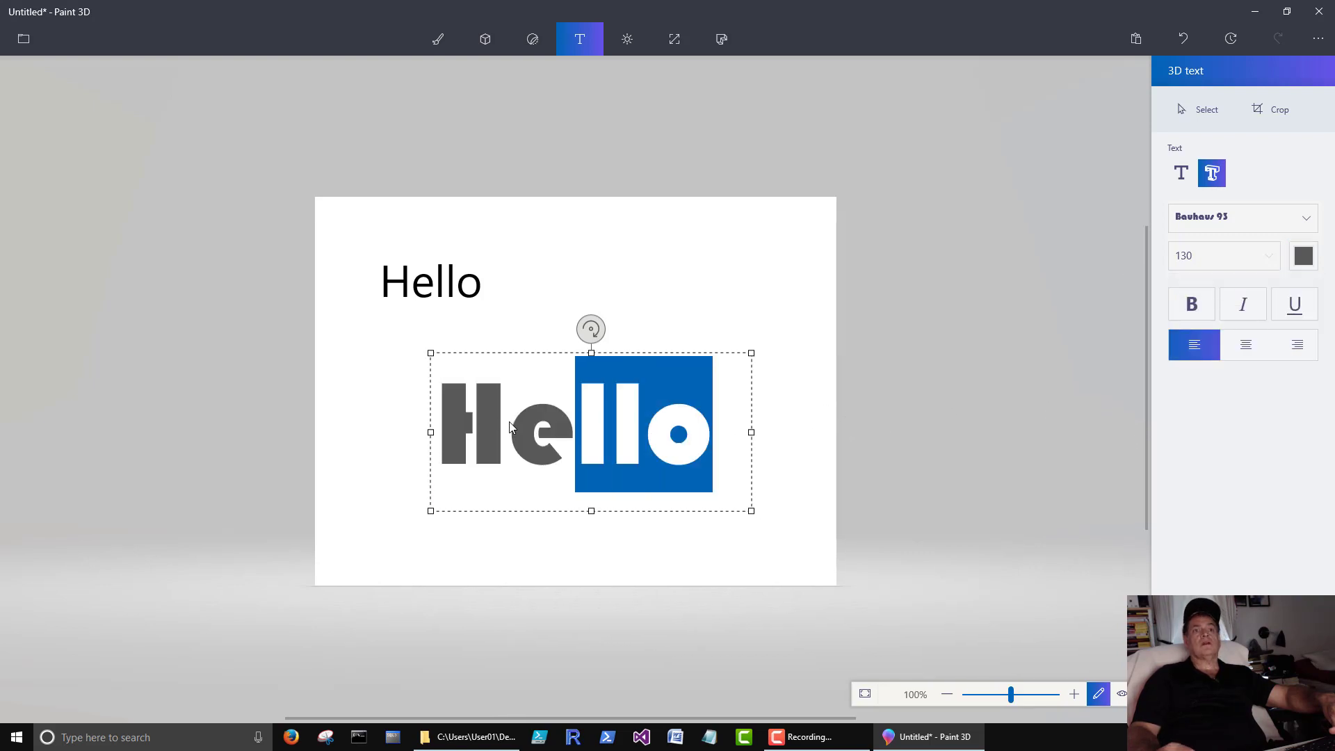
{"action": "left_click", "coordinate": [1246, 346]}
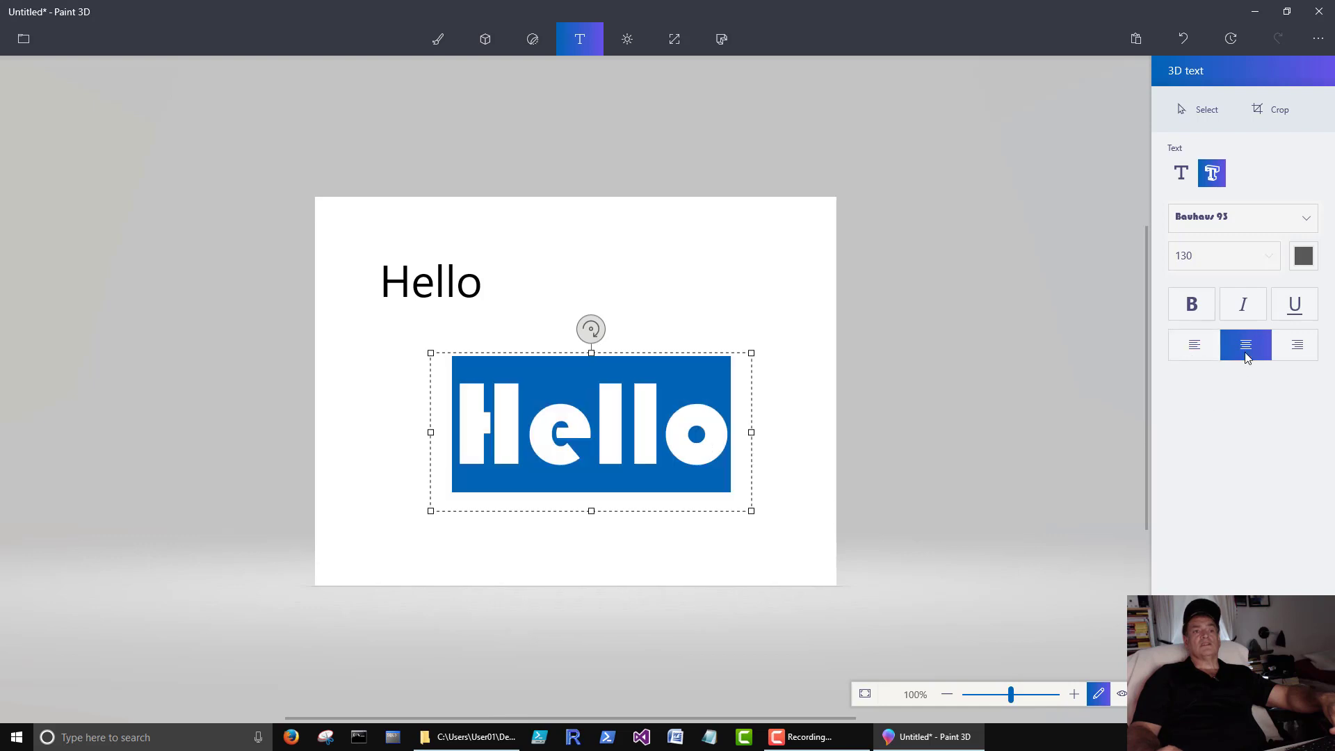
{"action": "left_click", "coordinate": [1237, 311]}
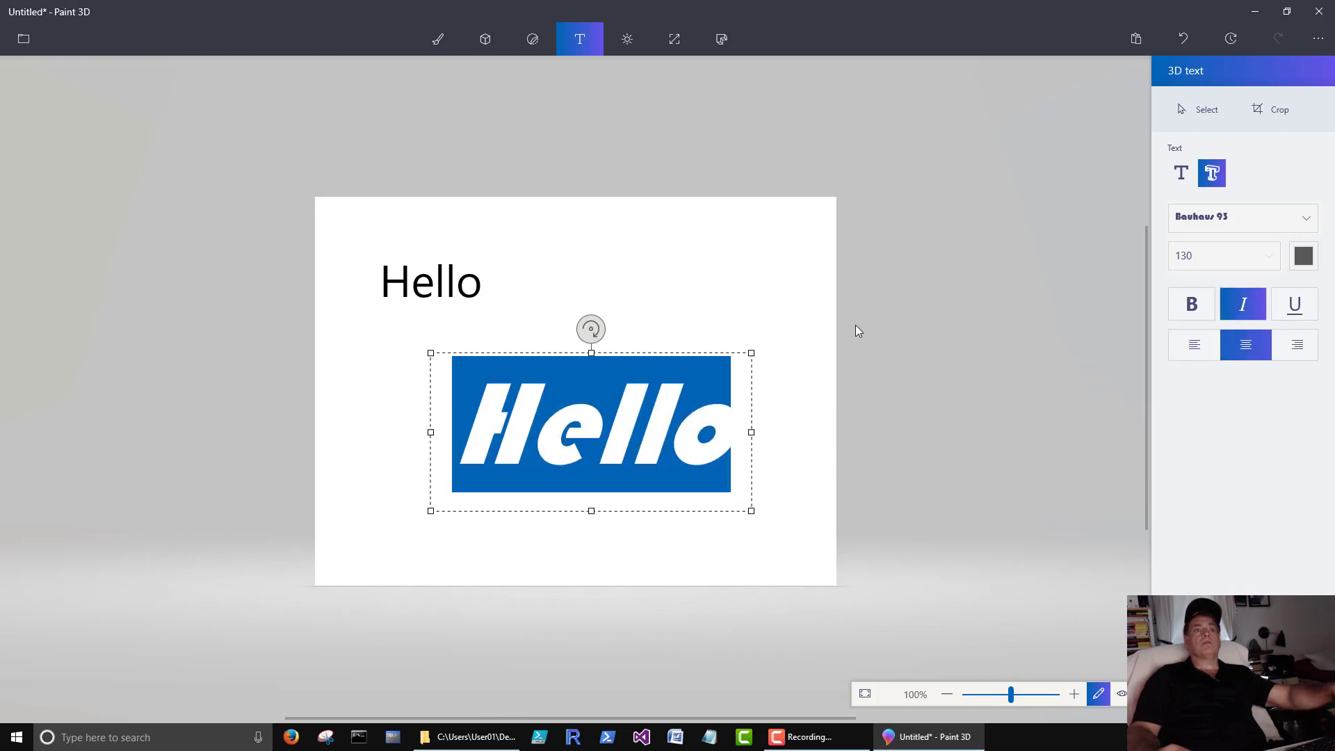
{"action": "left_click", "coordinate": [759, 262]}
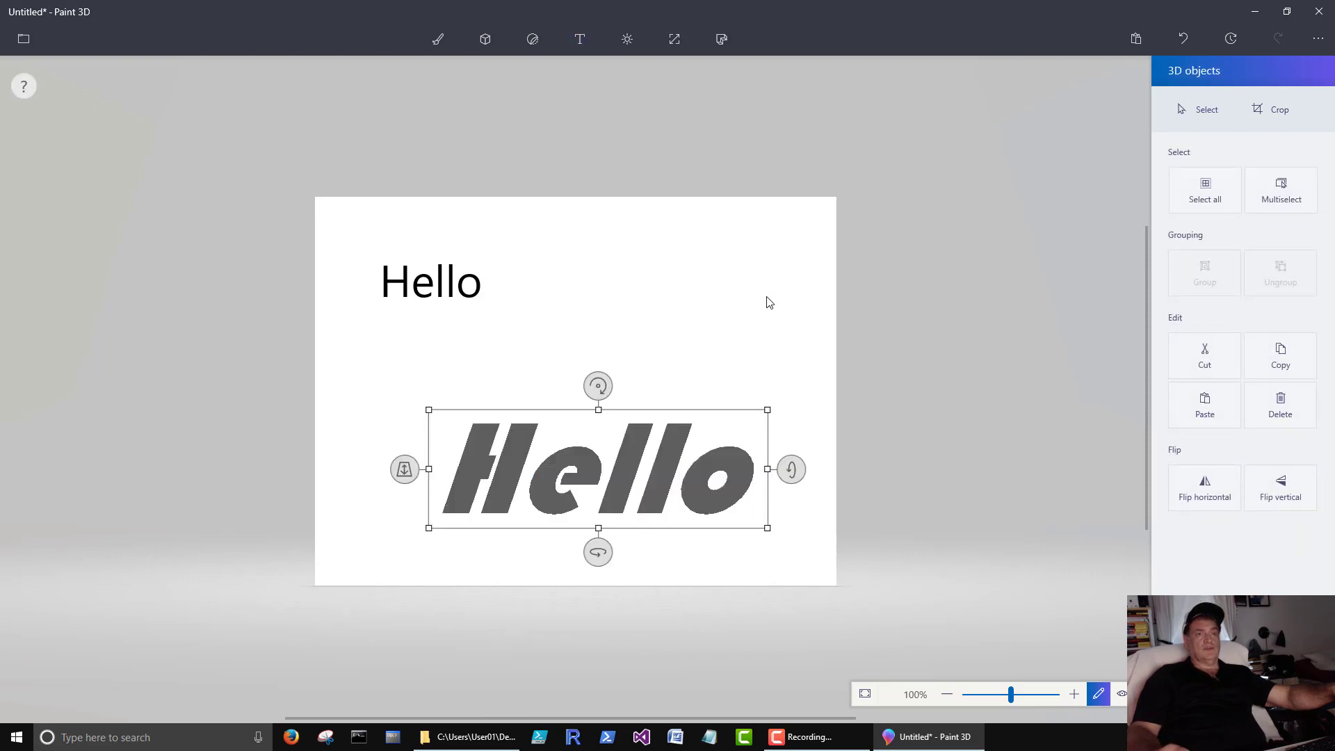
- Try to reopen the placed 3D "Hello" for text editing
{"action": "left_click", "coordinate": [654, 326]}
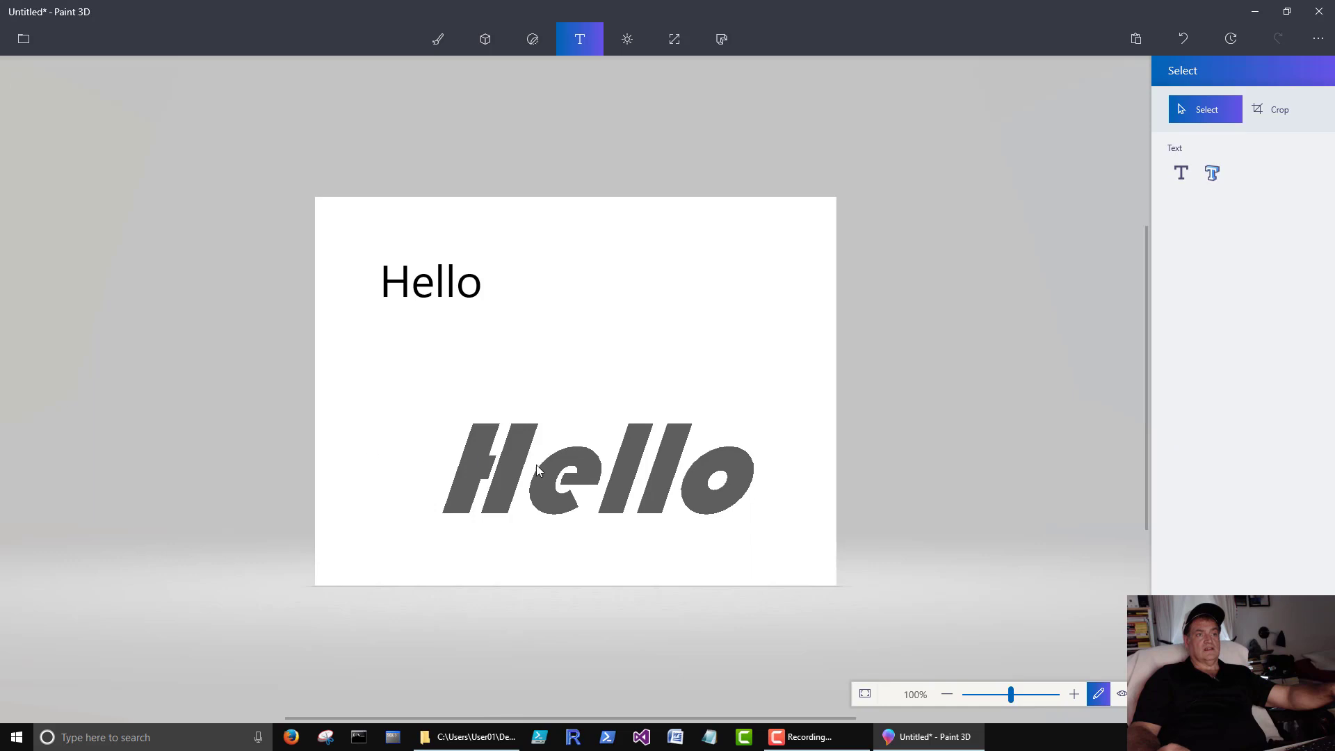
{"action": "left_click", "coordinate": [630, 476]}
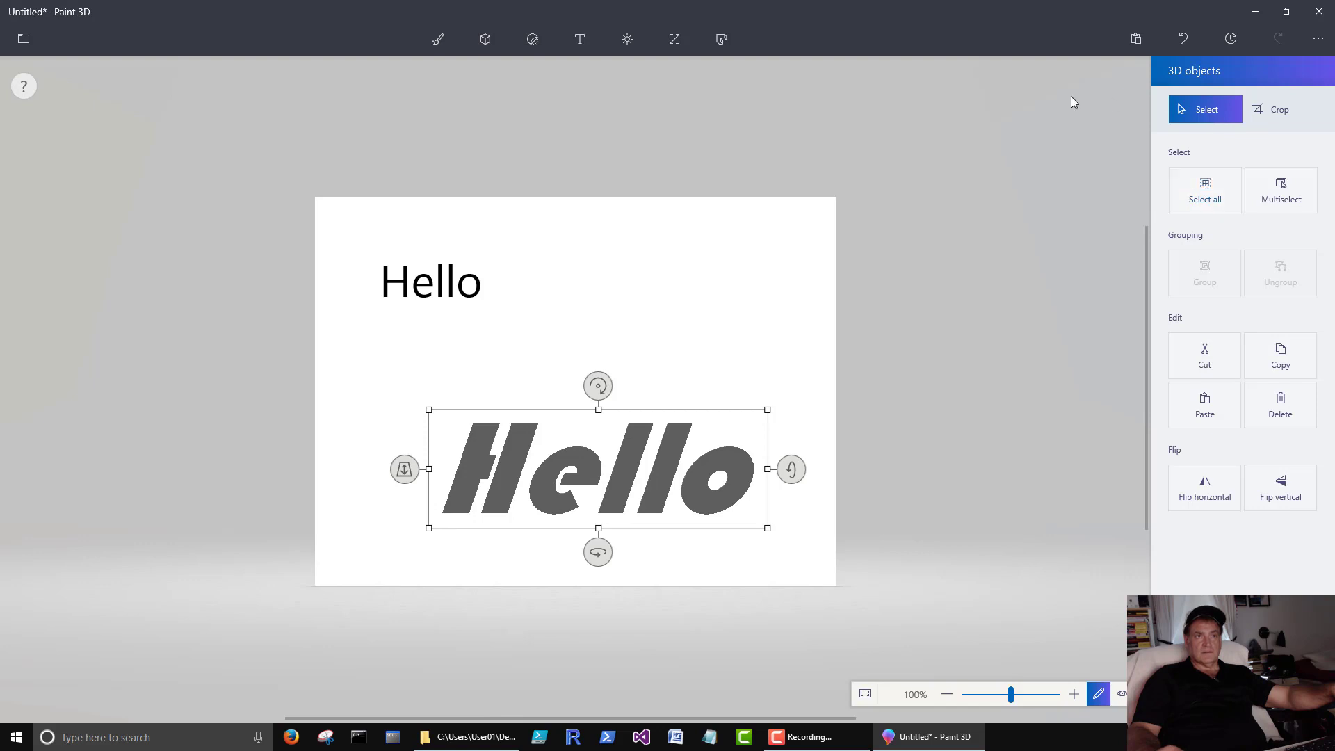
{"action": "left_click", "coordinate": [577, 40]}
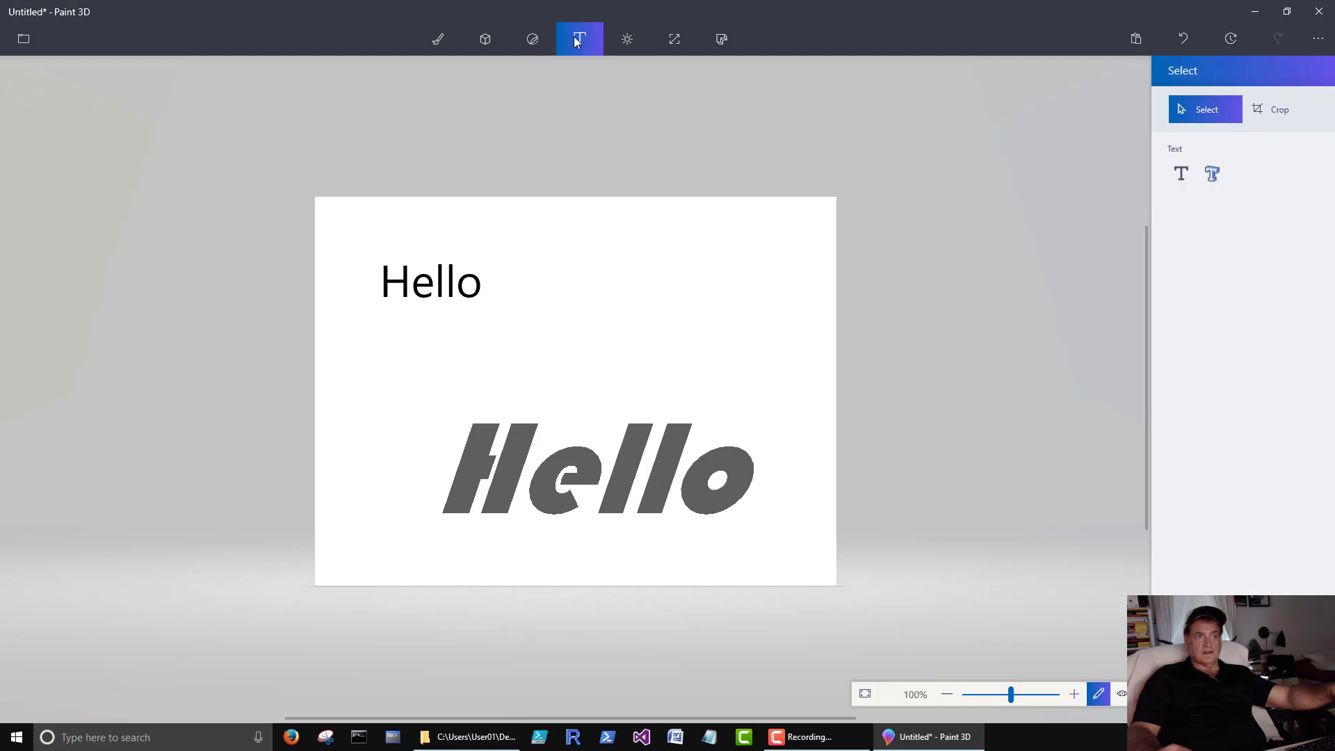
- Tilt the 3D "Hello" edge-on about its horizontal axis, stretch its depth, and rotate it back toward the front with its thick sides showing
{"action": "left_click", "coordinate": [608, 452]}
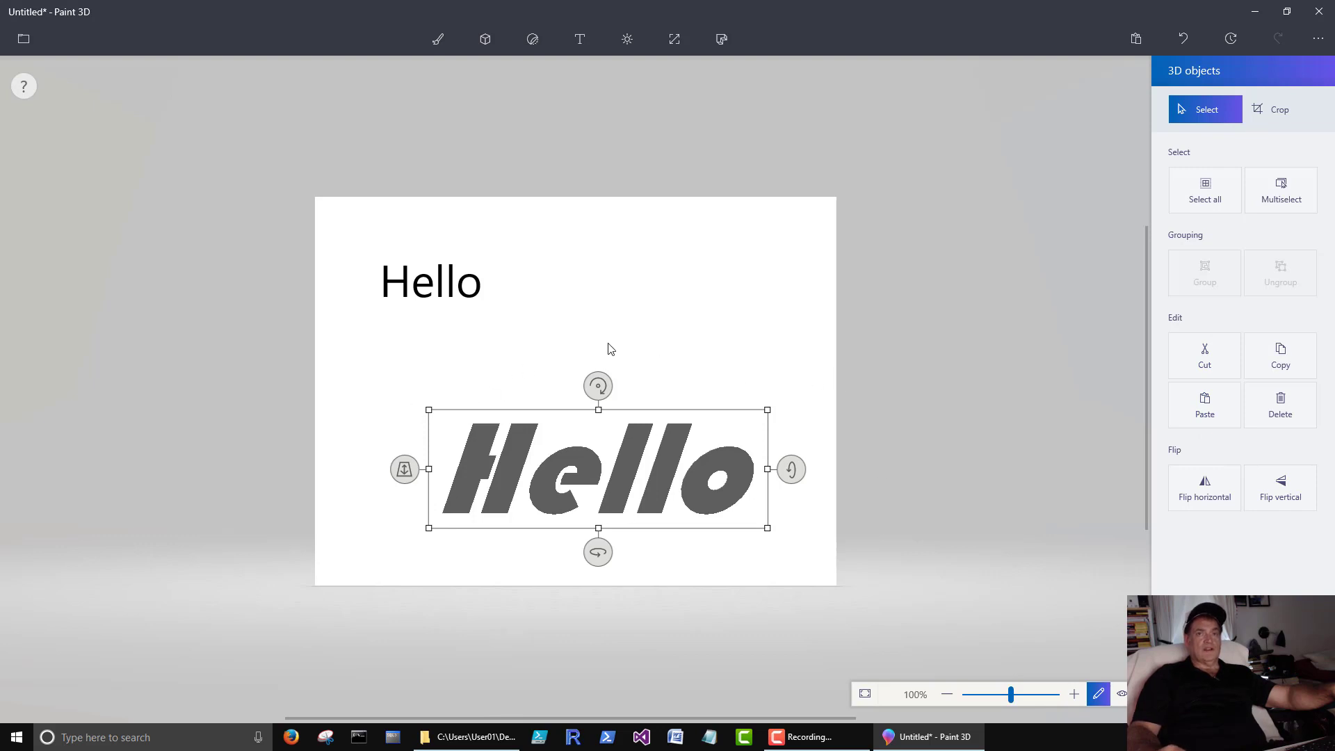
{"action": "left_click_drag", "start_coordinate": [791, 469], "coordinate": [822, 427]}
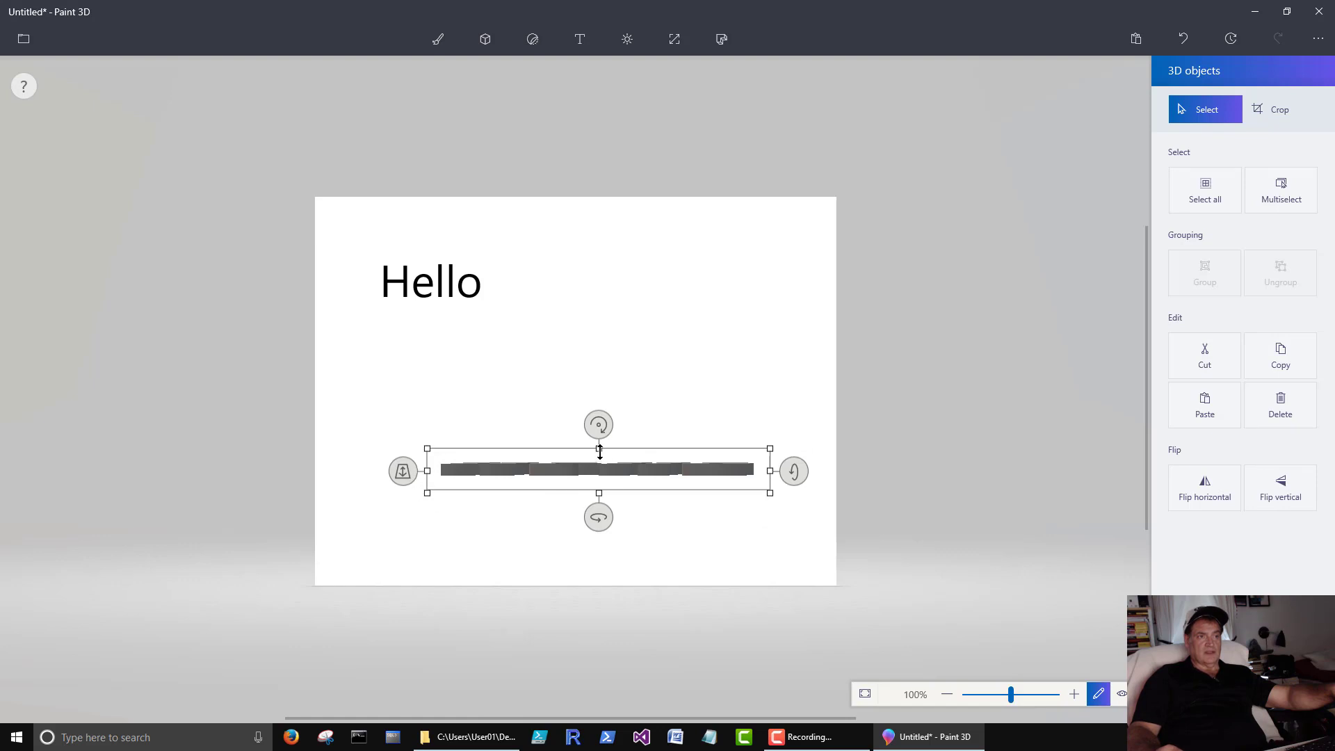
{"action": "left_click_drag", "start_coordinate": [599, 445], "coordinate": [609, 363]}
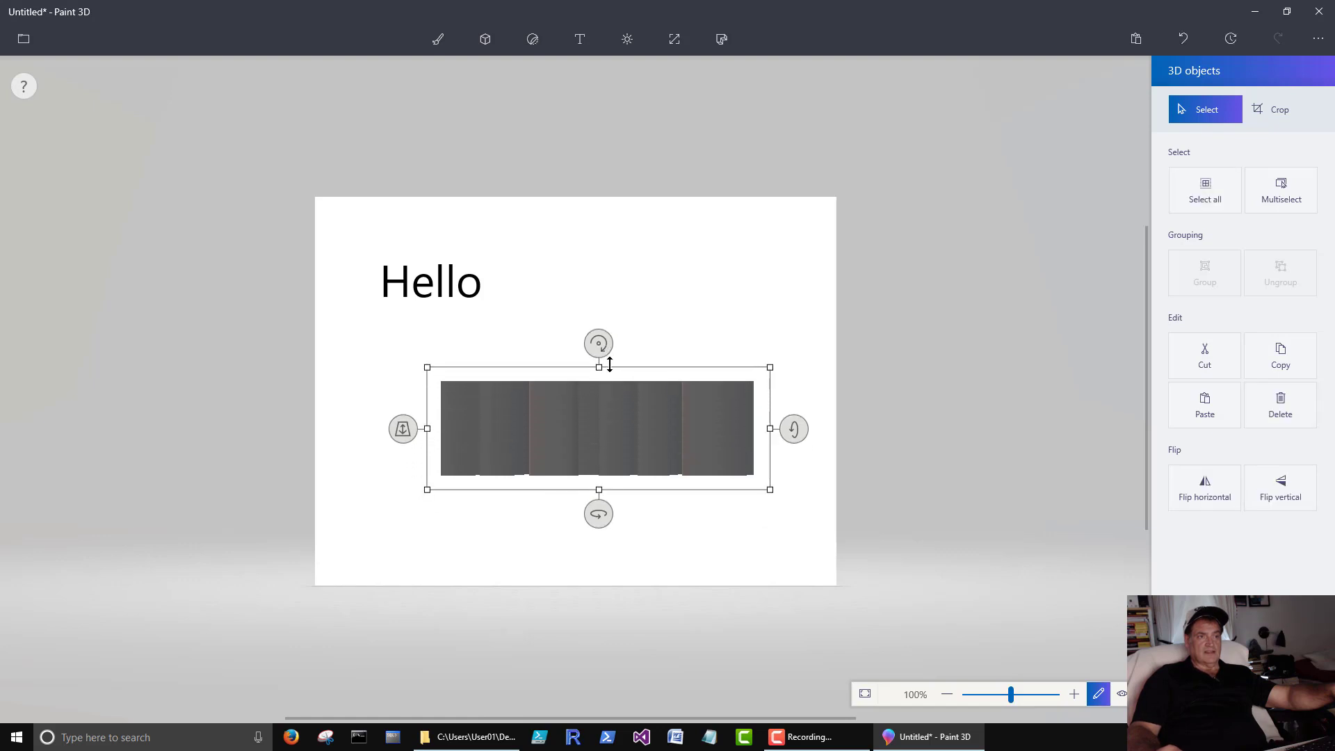
{"action": "left_click_drag", "start_coordinate": [797, 427], "coordinate": [786, 289]}
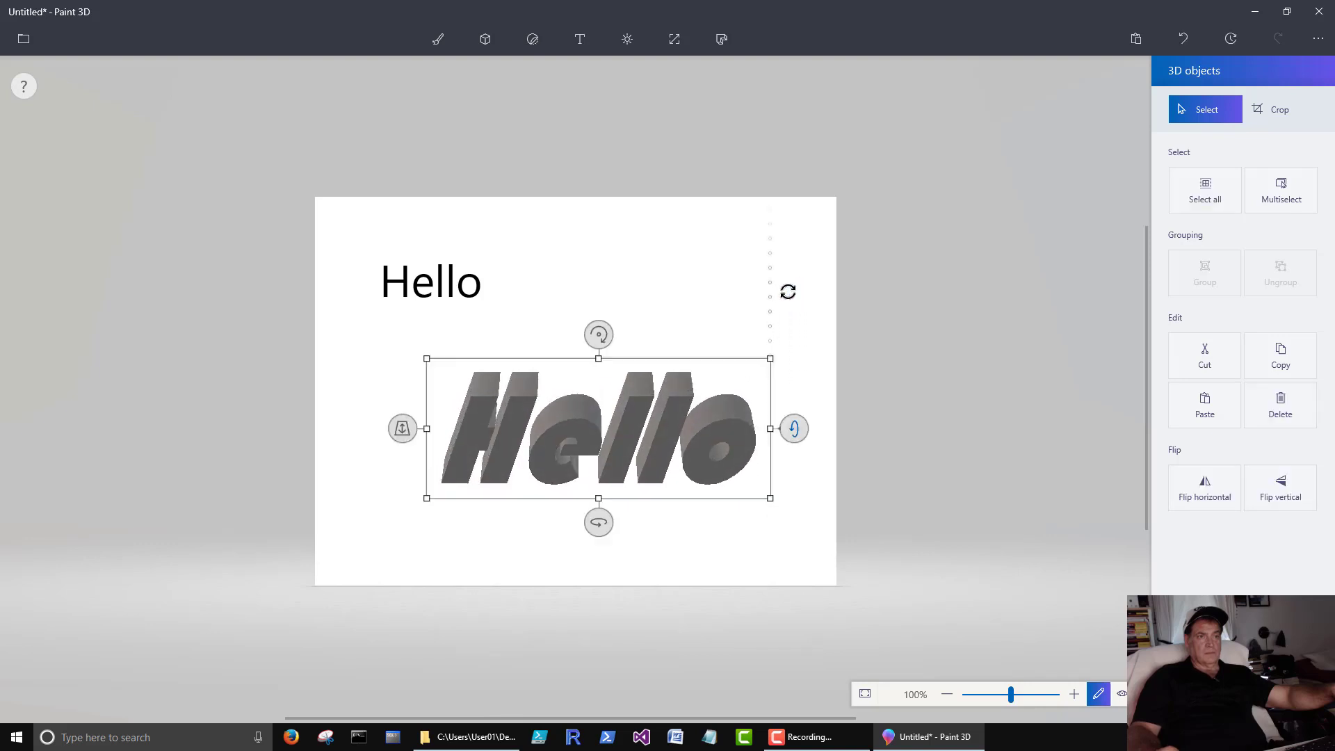
- Rotate the 3D "Hello" clockwise into a diagonal slant and turn it slightly about its vertical axis
{"action": "left_click_drag", "start_coordinate": [599, 332], "coordinate": [629, 339]}
{"action": "mouse_move", "coordinate": [595, 586]}
{"action": "left_mouse_down"}
{"action": "mouse_move", "coordinate": [551, 580]}
{"action": "mouse_move", "coordinate": [612, 568]}
{"action": "left_mouse_up"}
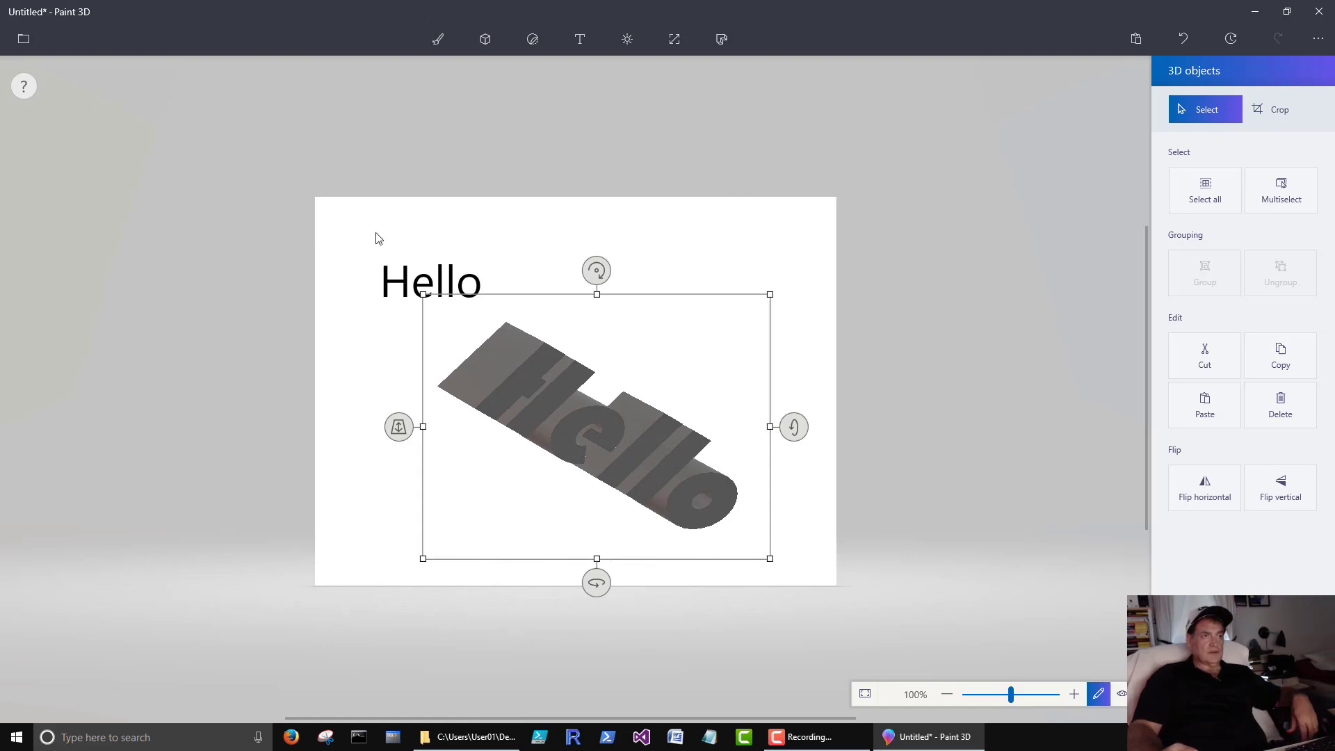
- Delete the 3D "Hello" and the 2D "Hello" from the canvas
{"action": "left_click", "coordinate": [328, 232]}
{"action": "left_click_drag", "start_coordinate": [327, 232], "coordinate": [827, 554]}
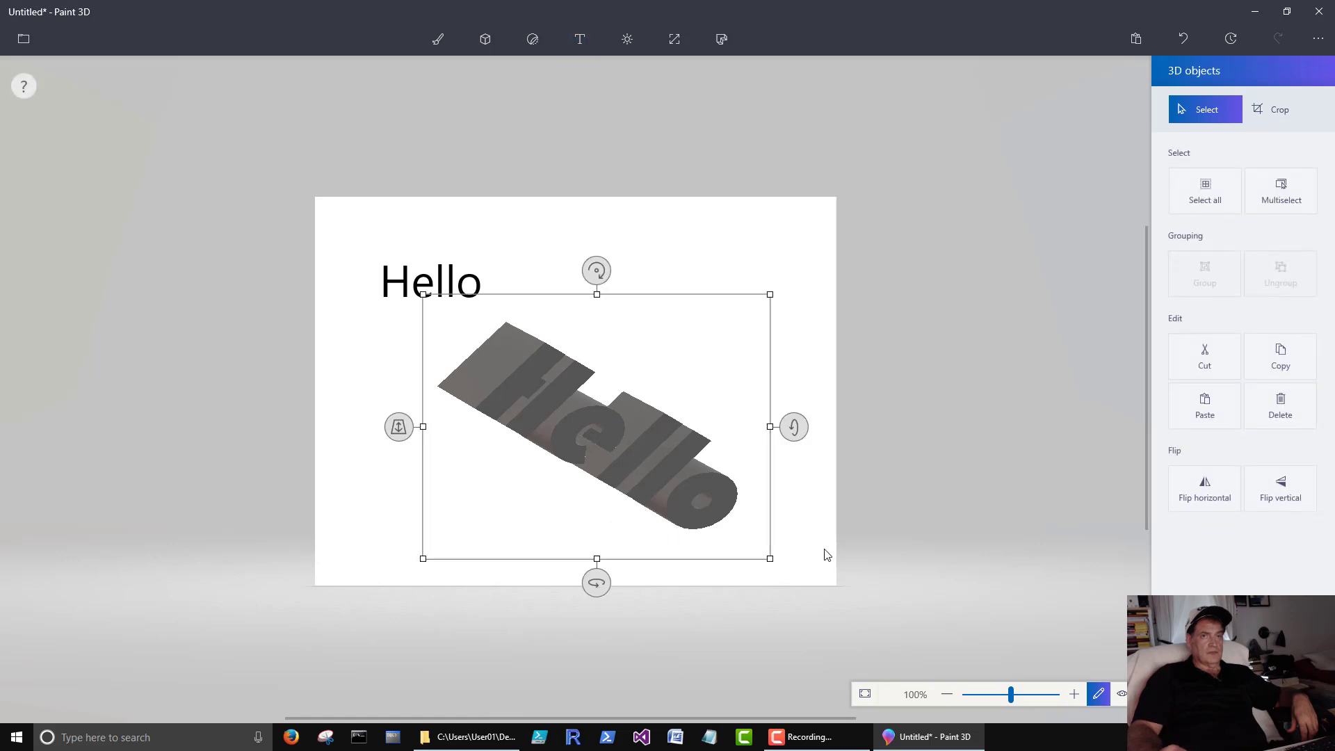
{"action": "left_click", "coordinate": [1280, 399]}
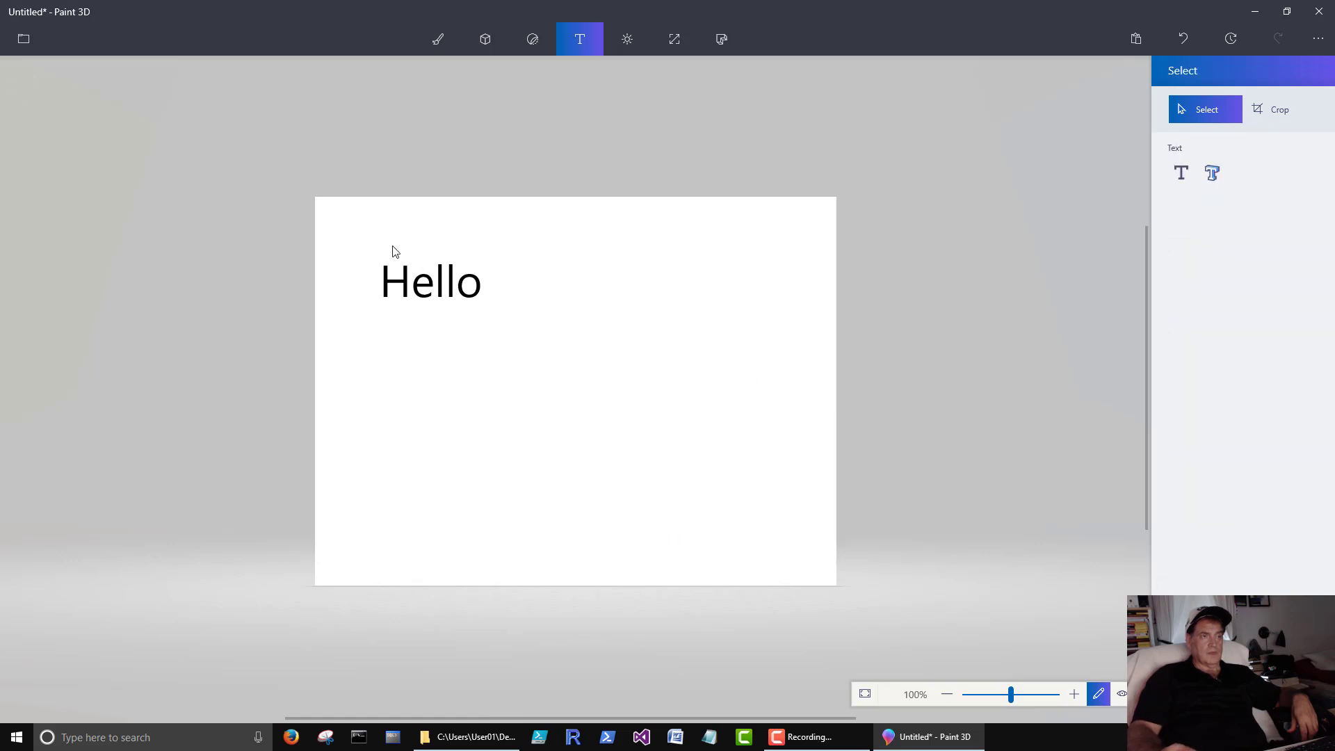
{"action": "left_click", "coordinate": [637, 345]}
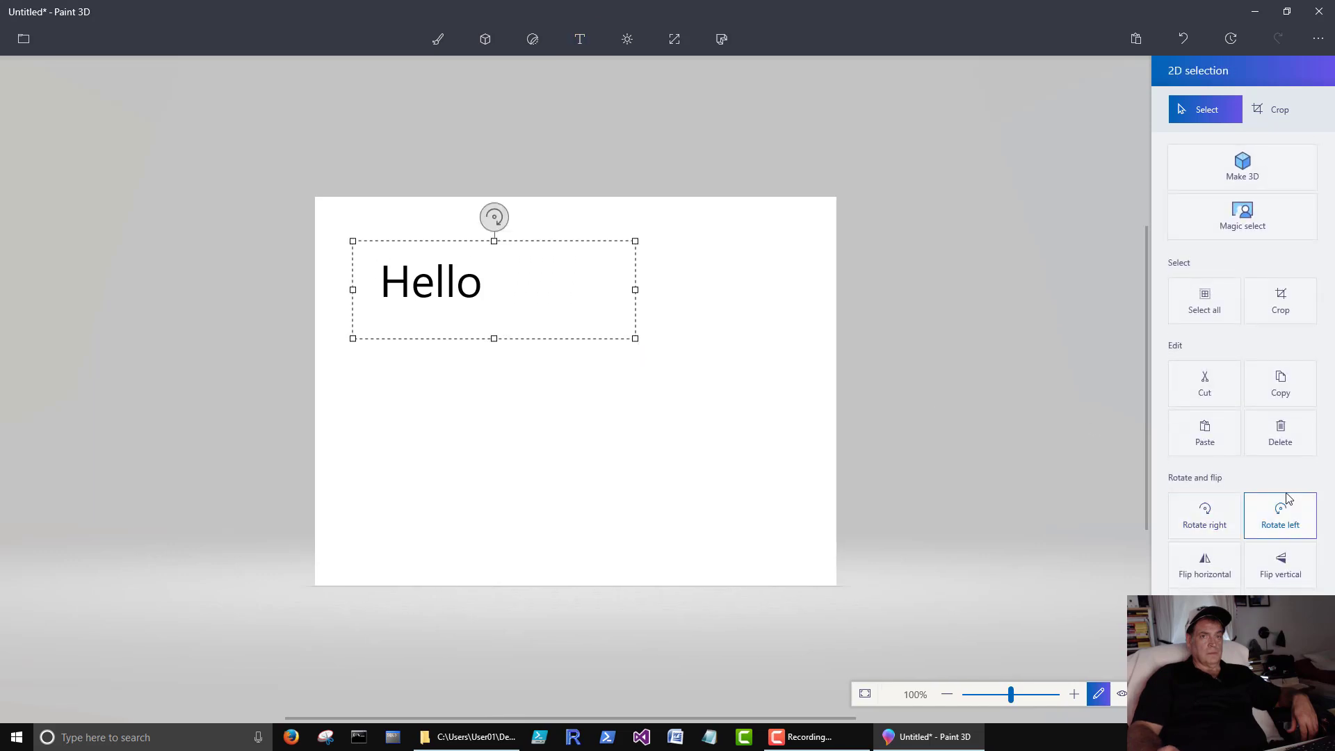
{"action": "left_click", "coordinate": [1280, 433]}
- Draw a matte dark red 3D cube in the middle of the canvas and tilt it so two faces show
{"action": "left_click", "coordinate": [485, 39]}
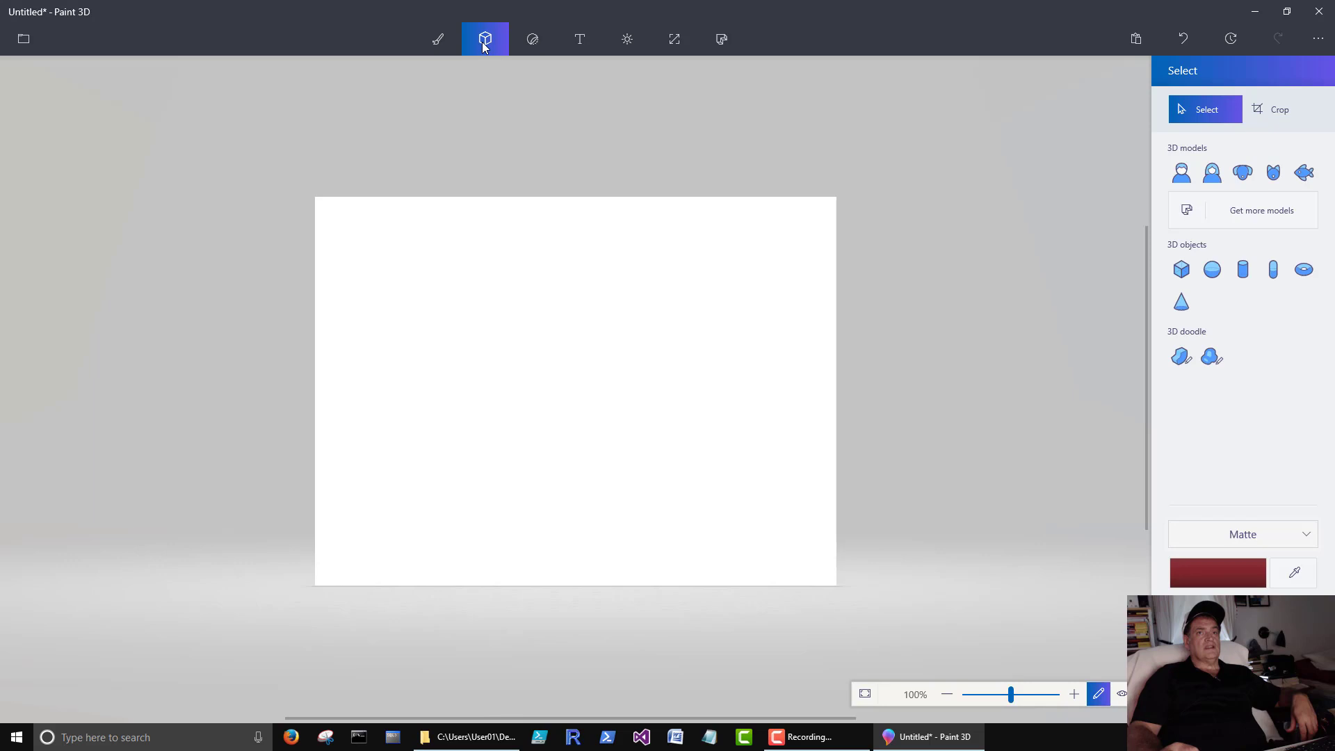
{"action": "left_click", "coordinate": [1186, 277]}
{"action": "left_click_drag", "start_coordinate": [505, 314], "coordinate": [712, 454]}
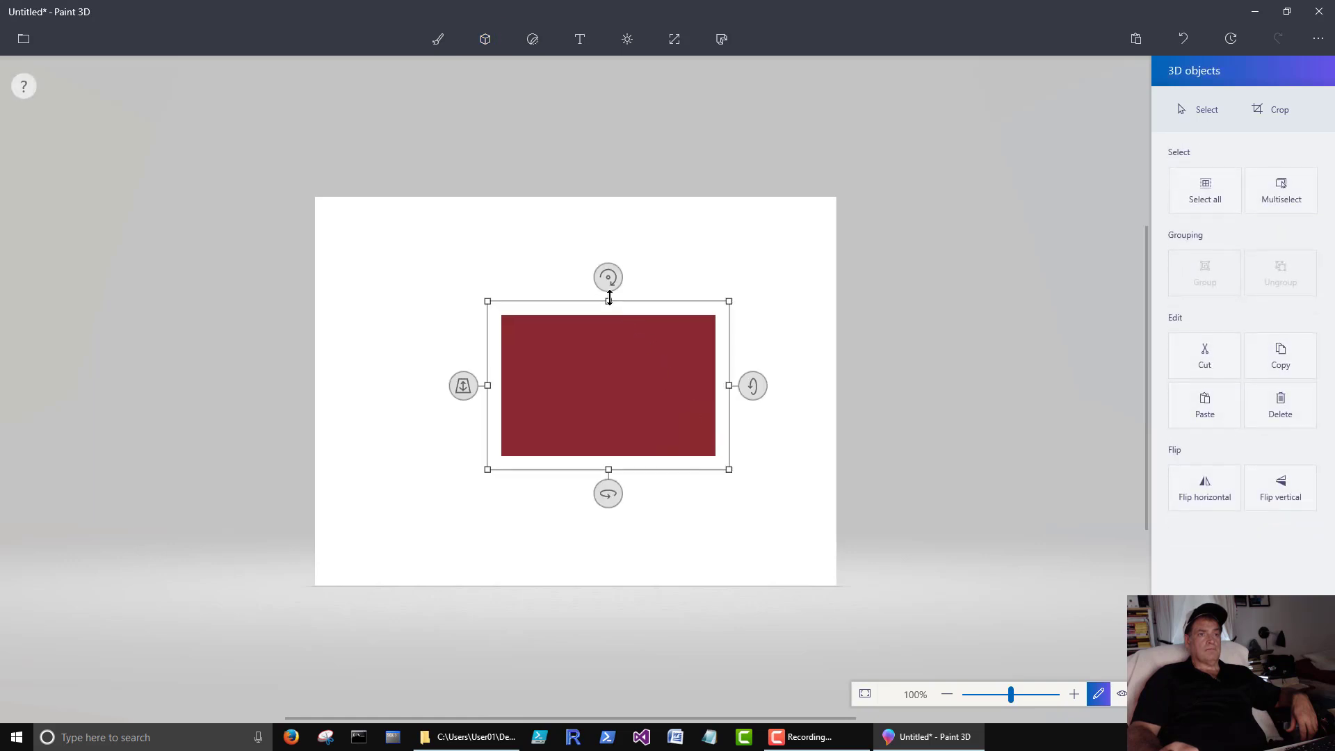
{"action": "left_click_drag", "start_coordinate": [609, 297], "coordinate": [619, 258]}
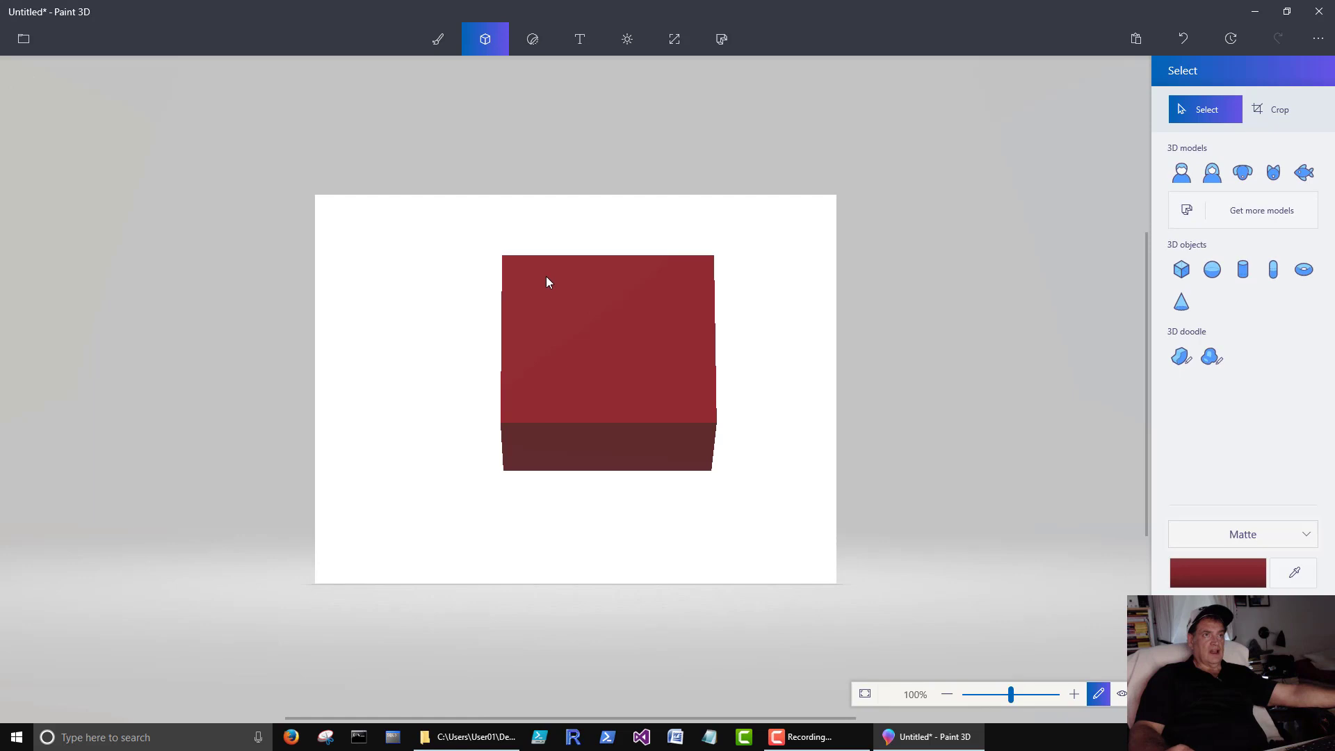
- Place the Bark texture on the cube's large upper face and enlarge it until it covers the whole face
{"action": "left_click", "coordinate": [536, 42]}
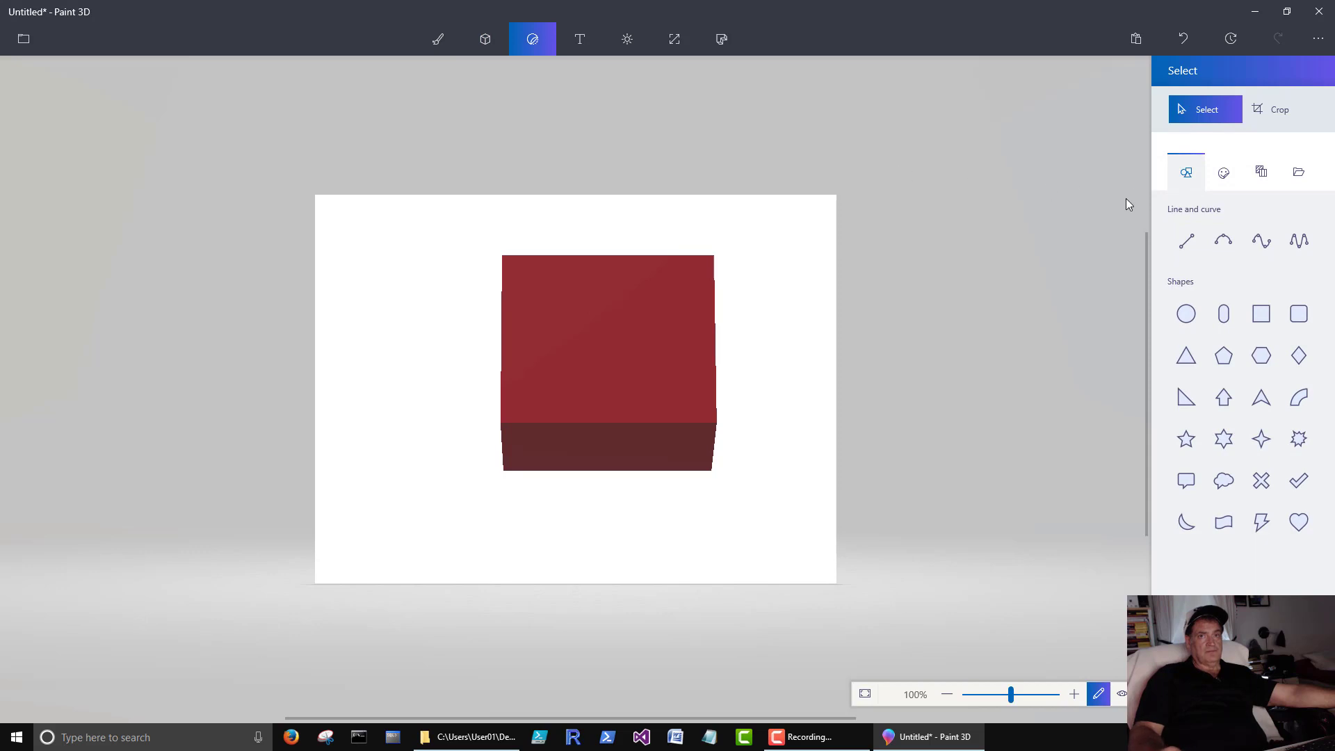
{"action": "left_click", "coordinate": [1263, 173]}
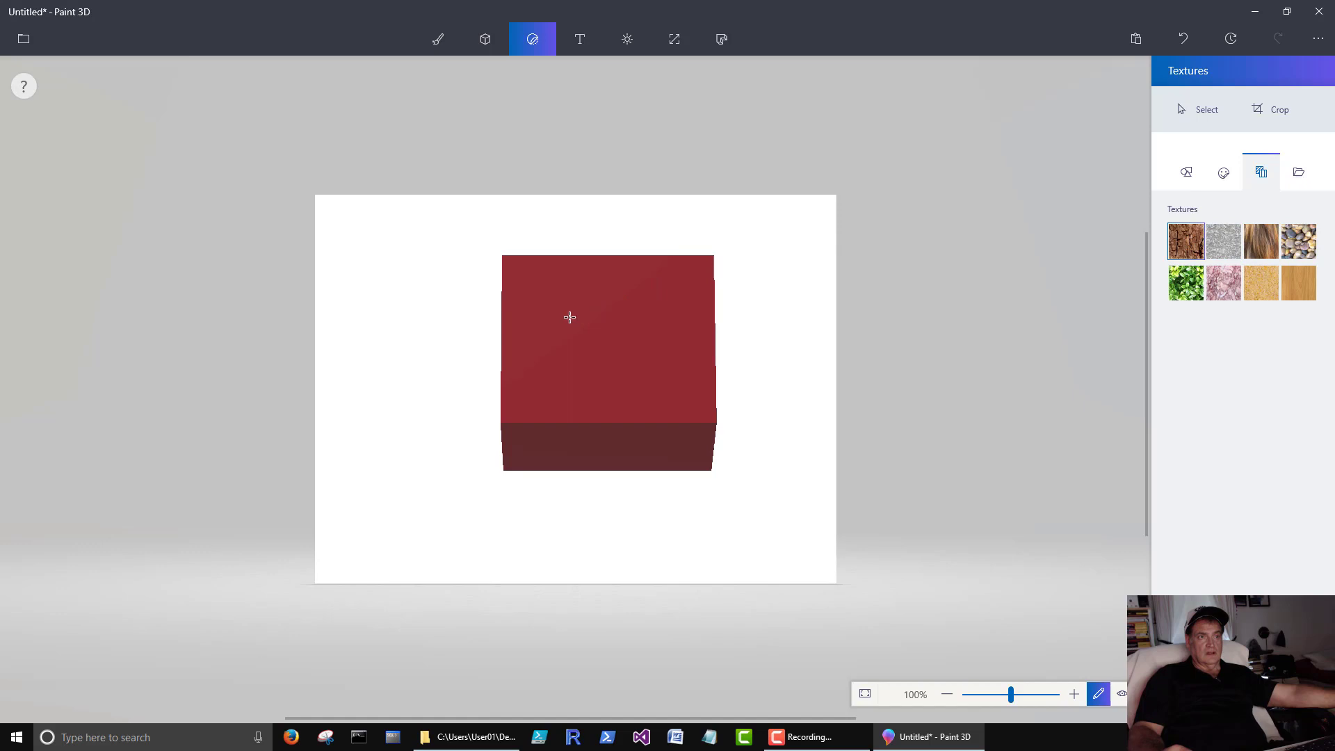
{"action": "left_click", "coordinate": [569, 317]}
{"action": "left_click_drag", "start_coordinate": [570, 317], "coordinate": [609, 346]}
{"action": "left_click_drag", "start_coordinate": [504, 338], "coordinate": [448, 339]}
{"action": "left_click_drag", "start_coordinate": [580, 235], "coordinate": [580, 185]}
{"action": "left_click_drag", "start_coordinate": [710, 312], "coordinate": [837, 313]}
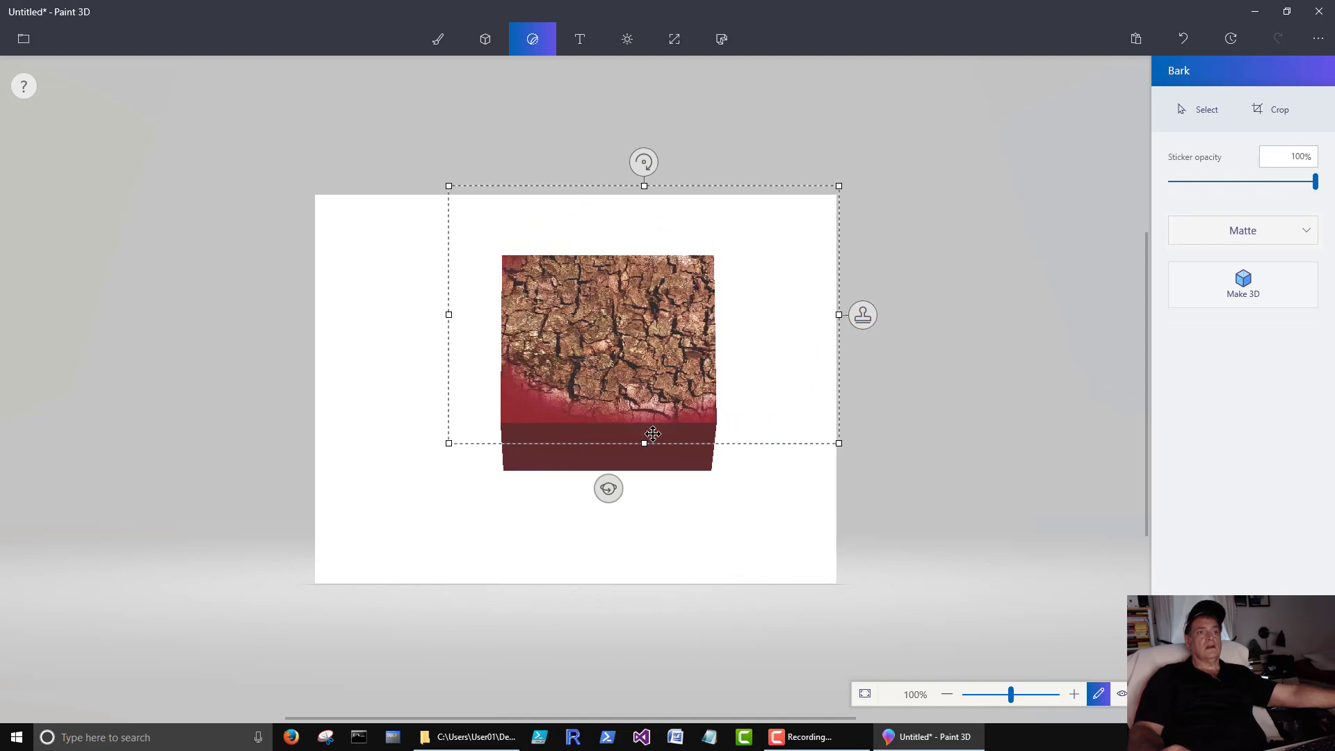
{"action": "left_click_drag", "start_coordinate": [593, 472], "coordinate": [629, 572]}
{"action": "left_click_drag", "start_coordinate": [605, 203], "coordinate": [660, 167]}
{"action": "left_click_drag", "start_coordinate": [789, 364], "coordinate": [822, 362]}
{"action": "left_click", "coordinate": [349, 417]}
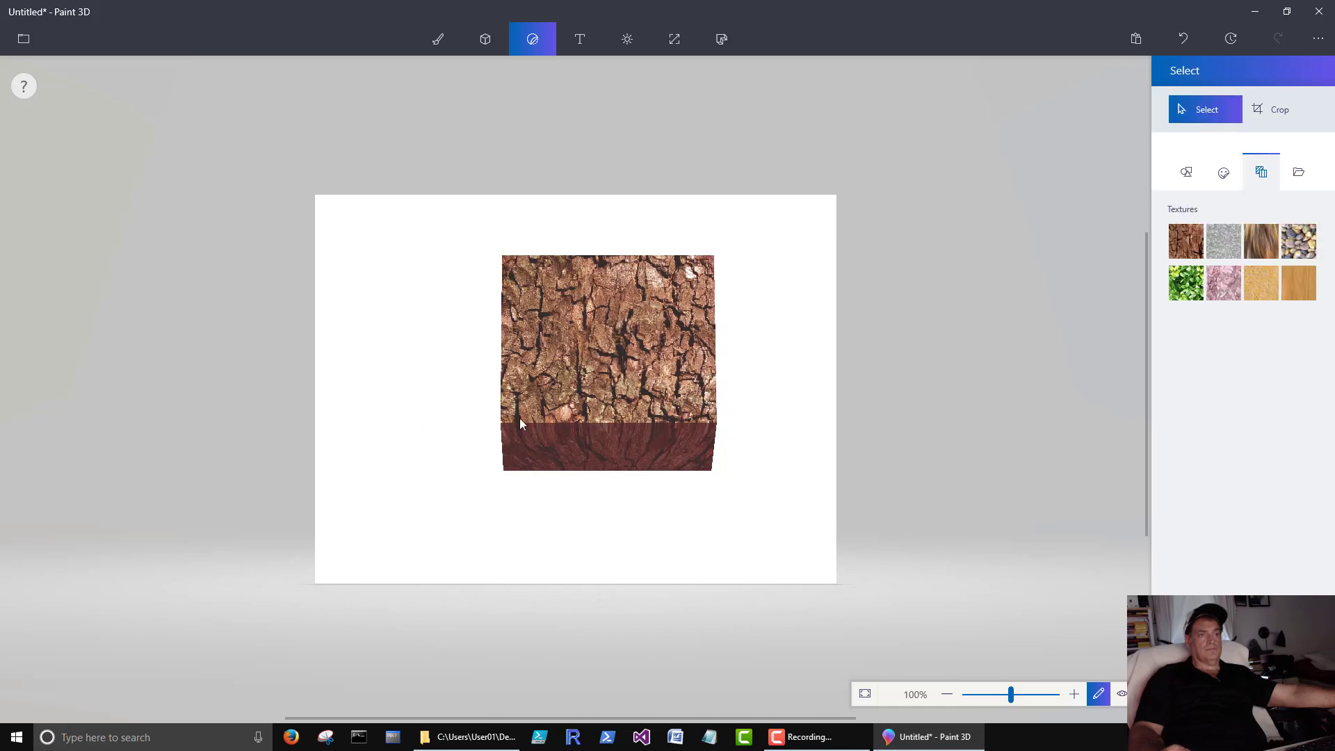
- Rotate the cube to an untextured face and cover that face with the Bark texture, stretching it upward
{"action": "left_click", "coordinate": [703, 410]}
{"action": "left_click_drag", "start_coordinate": [757, 358], "coordinate": [640, 181]}
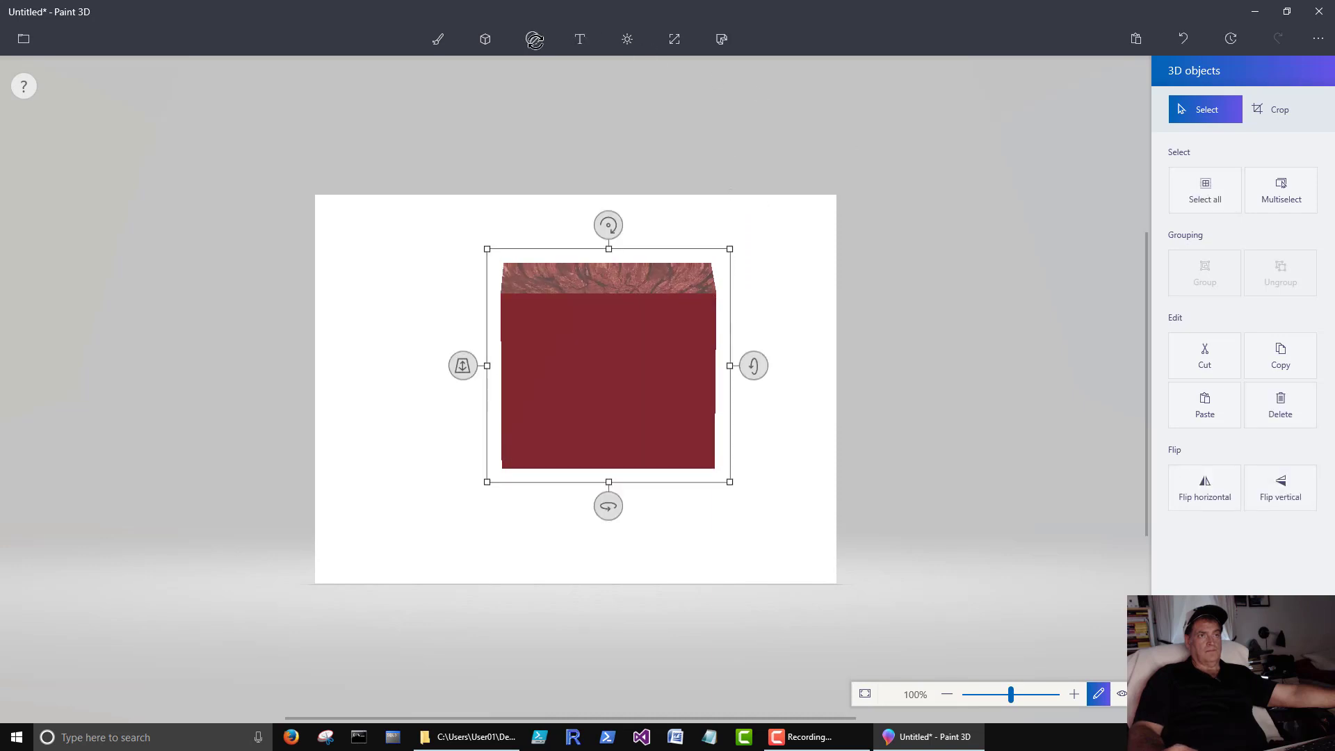
{"action": "left_click", "coordinate": [533, 39]}
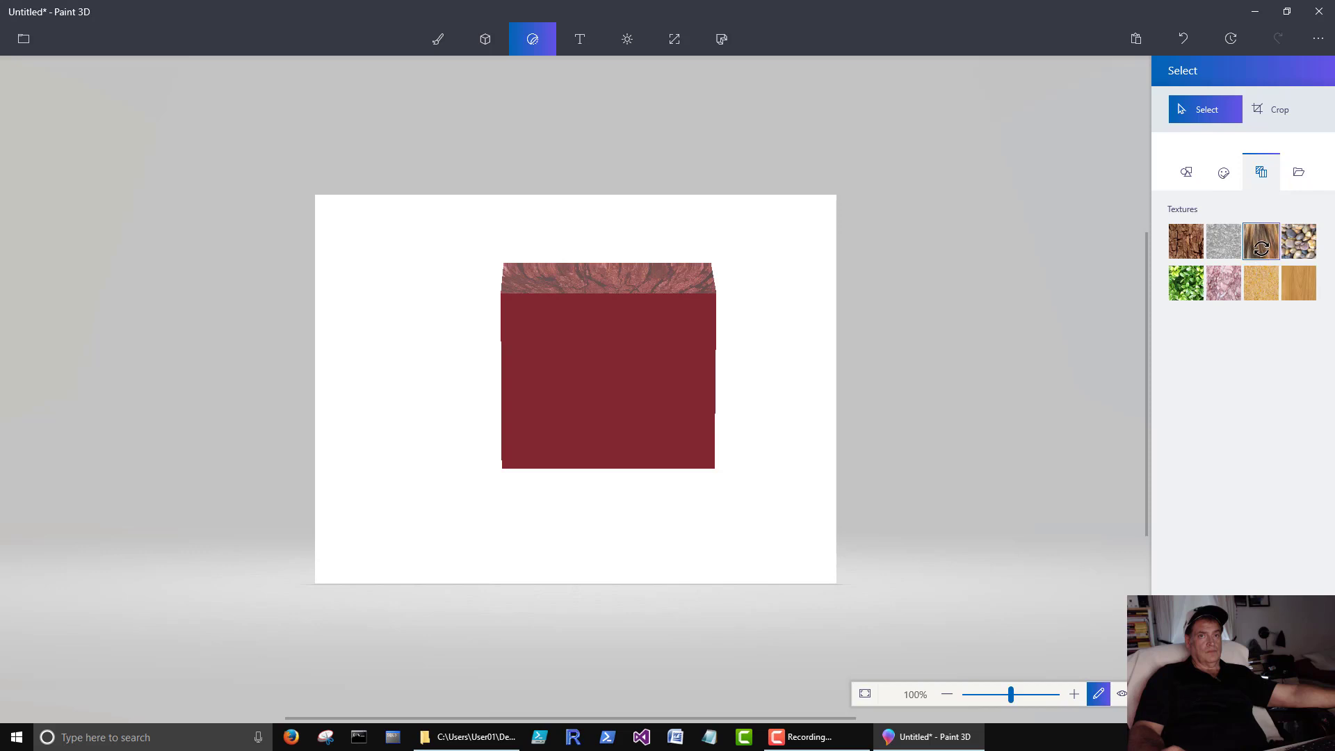
{"action": "left_click", "coordinate": [1185, 241]}
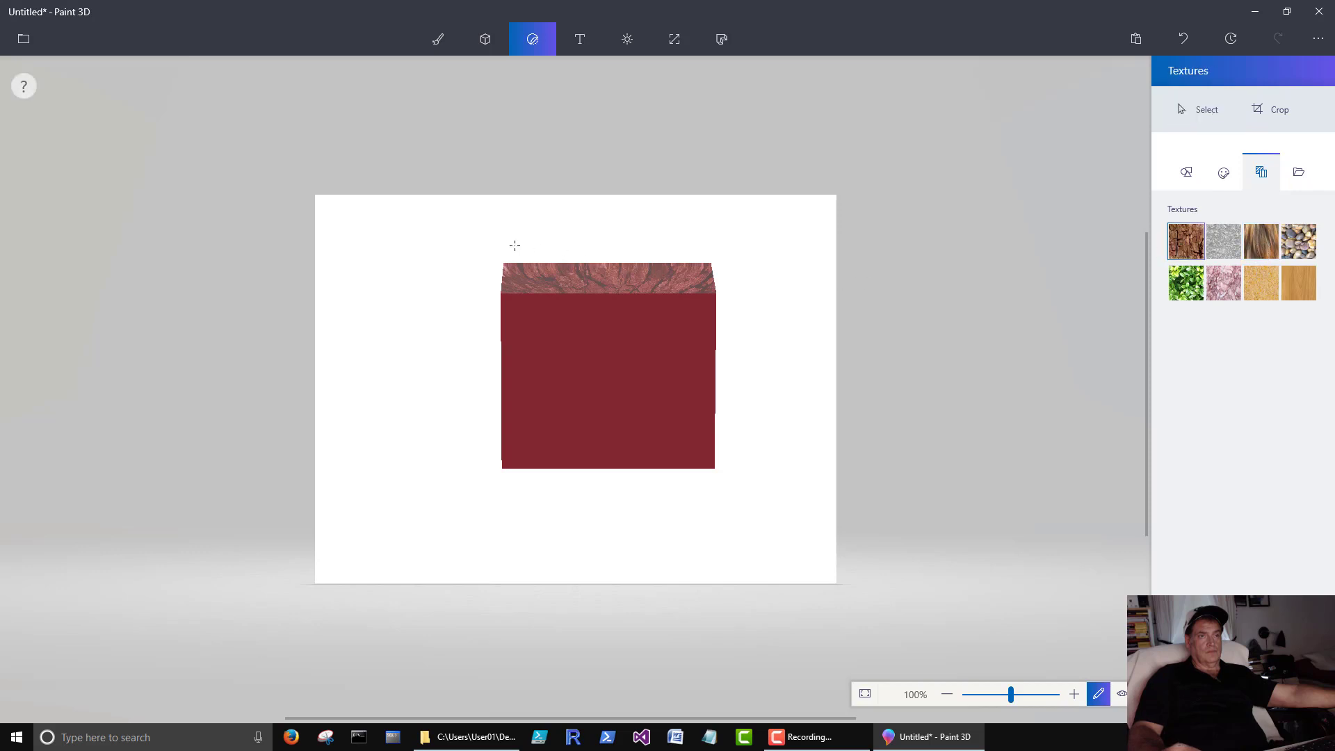
{"action": "left_click_drag", "start_coordinate": [557, 387], "coordinate": [831, 572]}
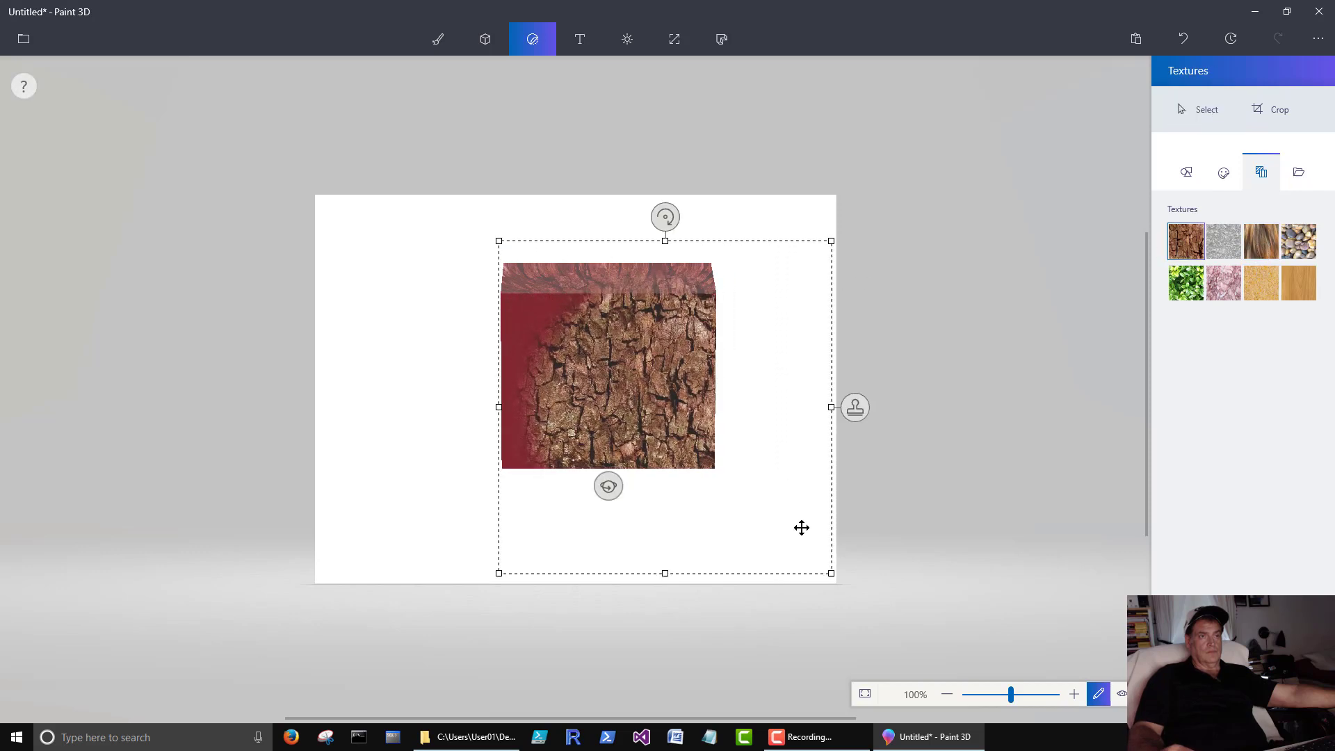
{"action": "left_click_drag", "start_coordinate": [721, 419], "coordinate": [658, 397]}
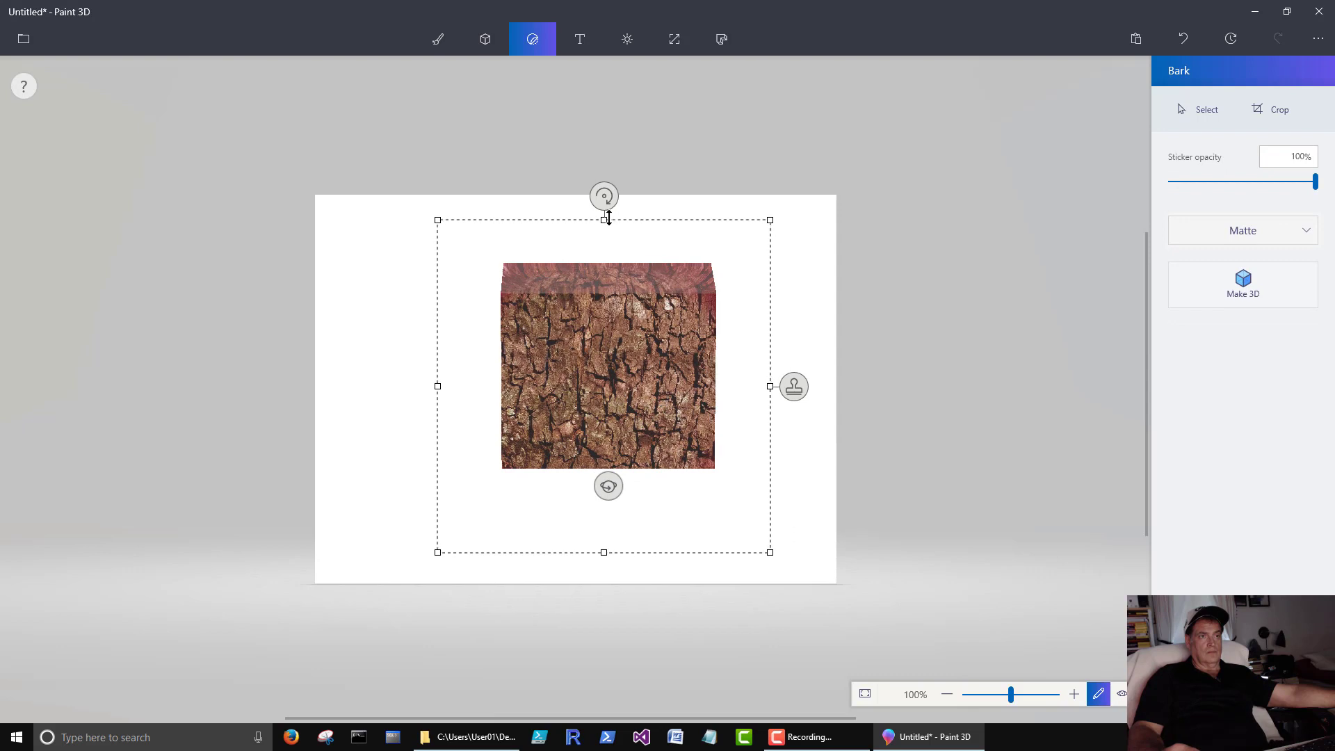
{"action": "left_click_drag", "start_coordinate": [606, 196], "coordinate": [606, 145]}
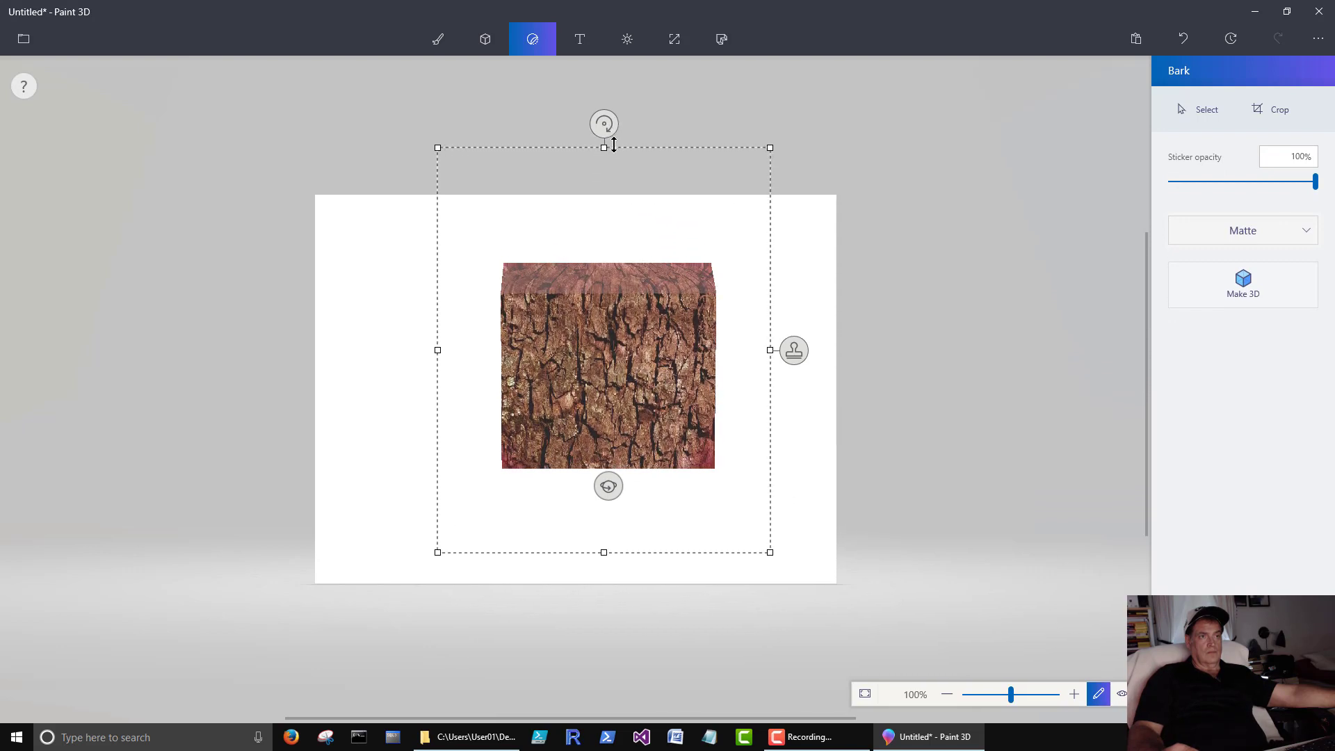
- Turn the cube about its vertical axis to a streaked side face and cover that face with the Bark texture
{"action": "left_click", "coordinate": [577, 418]}
{"action": "left_click_drag", "start_coordinate": [564, 506], "coordinate": [796, 552]}
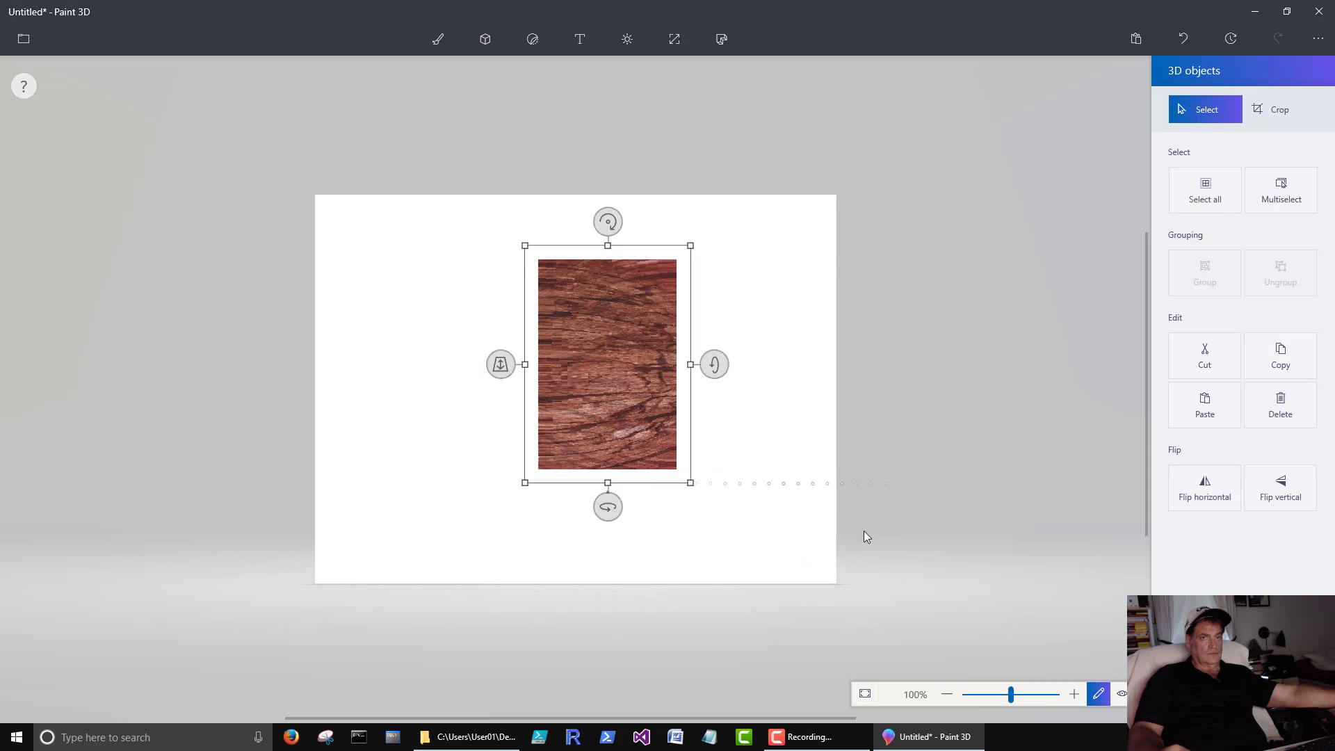
{"action": "left_click", "coordinate": [531, 43]}
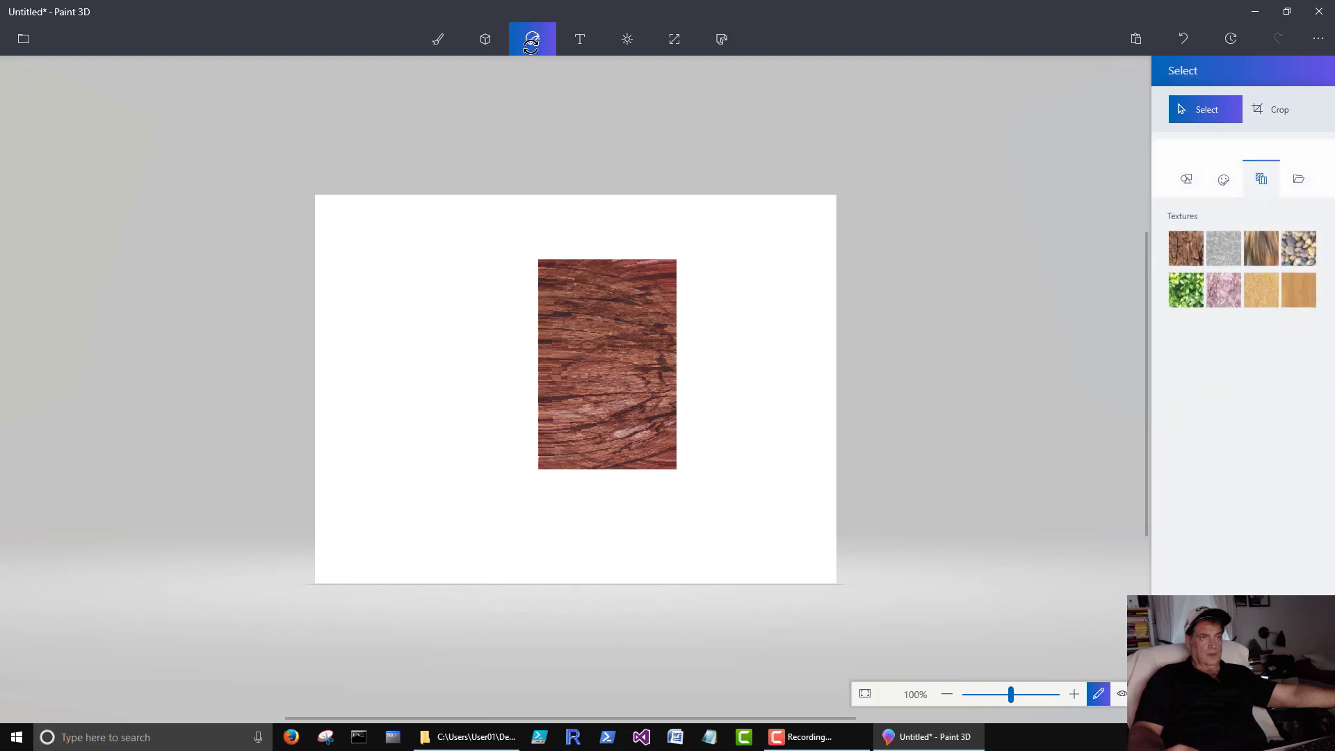
{"action": "left_click", "coordinate": [1193, 248]}
{"action": "left_click_drag", "start_coordinate": [513, 240], "coordinate": [899, 623]}
{"action": "left_click_drag", "start_coordinate": [749, 537], "coordinate": [644, 477]}
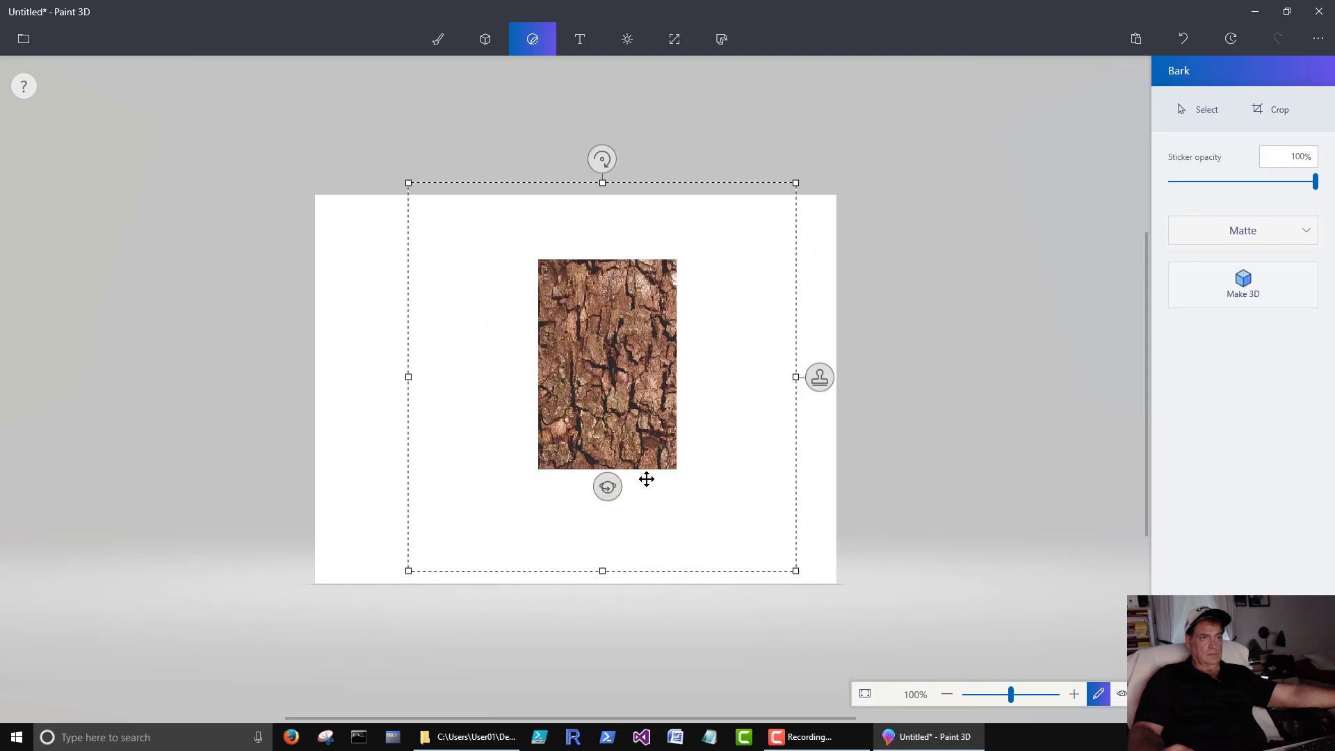
{"action": "left_click", "coordinate": [355, 414]}
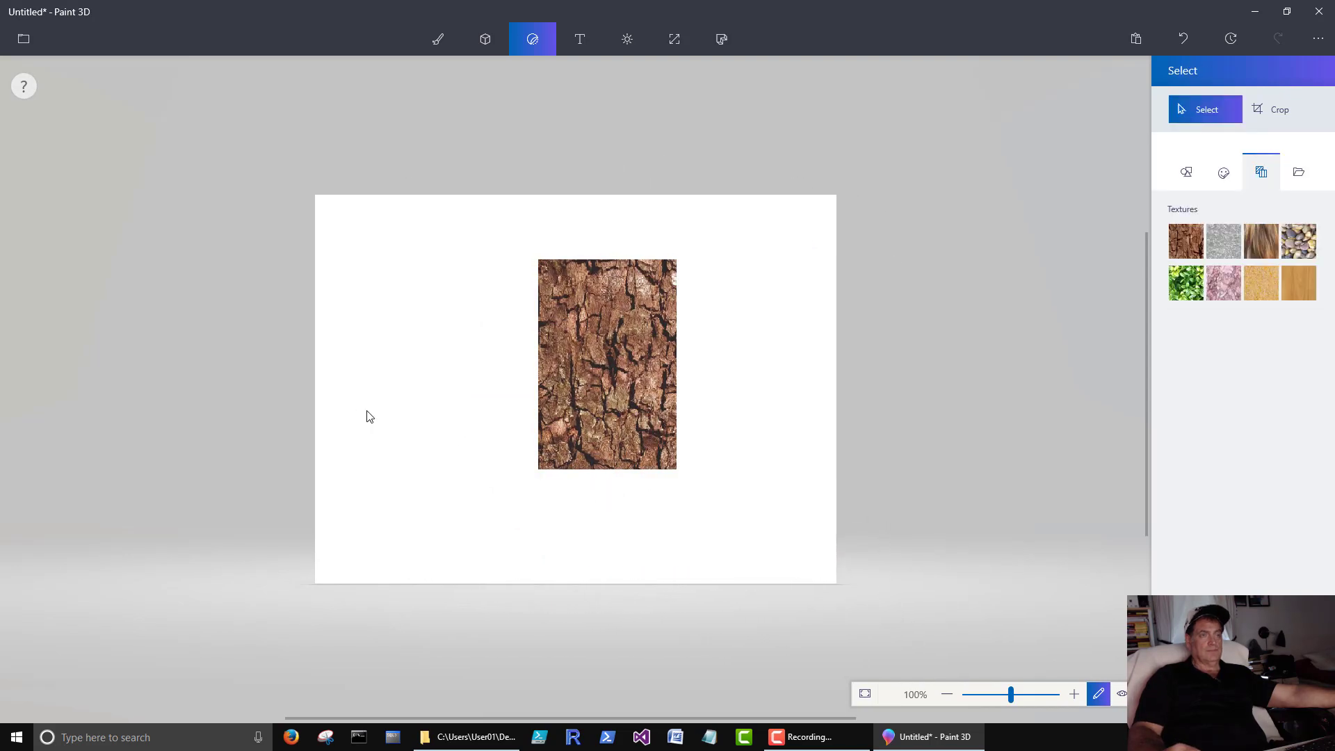
- Tilt the cube about its horizontal axis to the adjacent face and cover that face with the Bark texture
{"action": "left_click", "coordinate": [608, 334]}
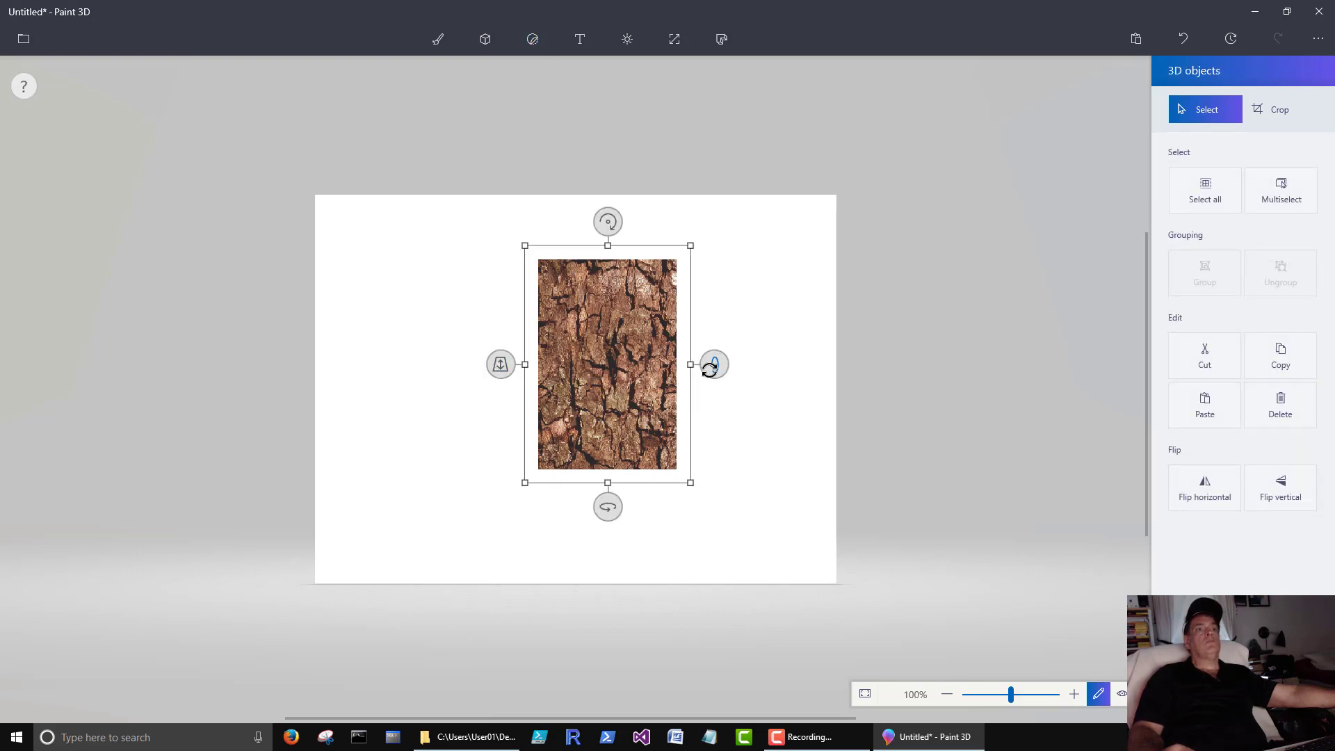
{"action": "left_click_drag", "start_coordinate": [714, 364], "coordinate": [735, 260]}
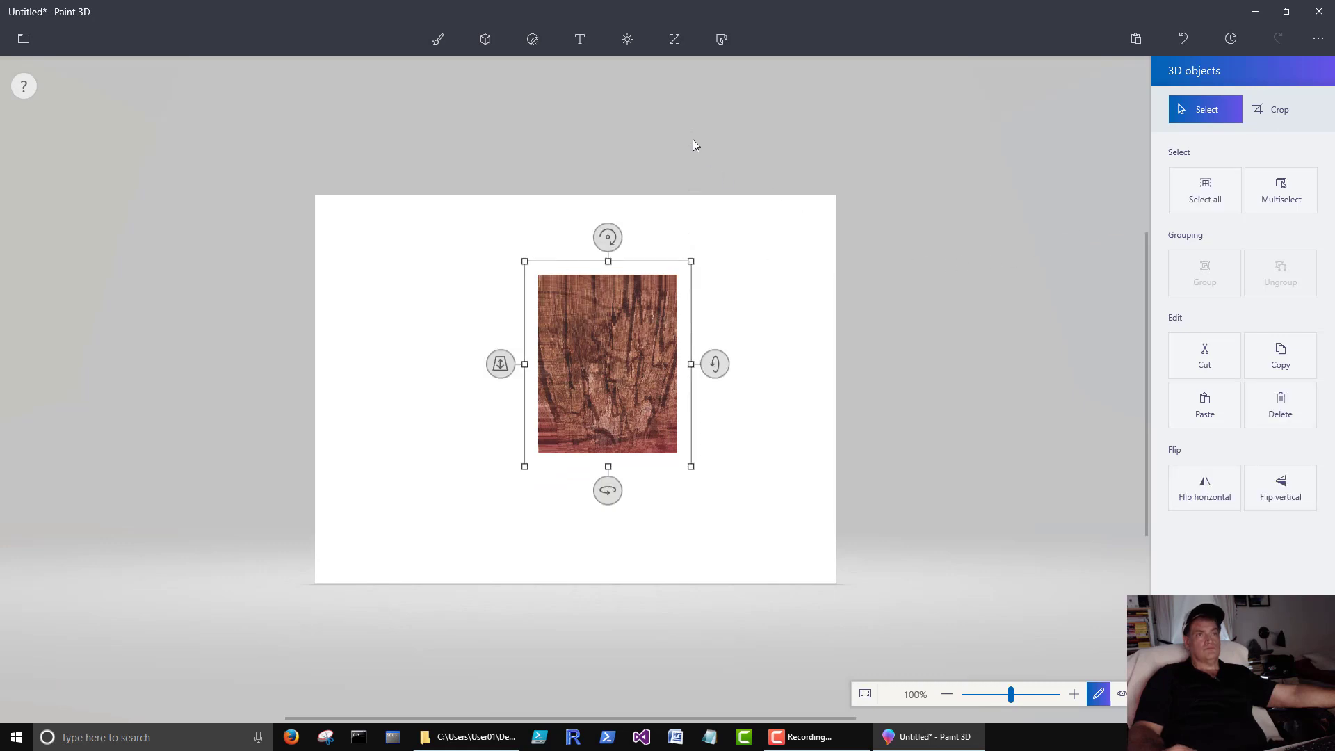
{"action": "left_click", "coordinate": [532, 39]}
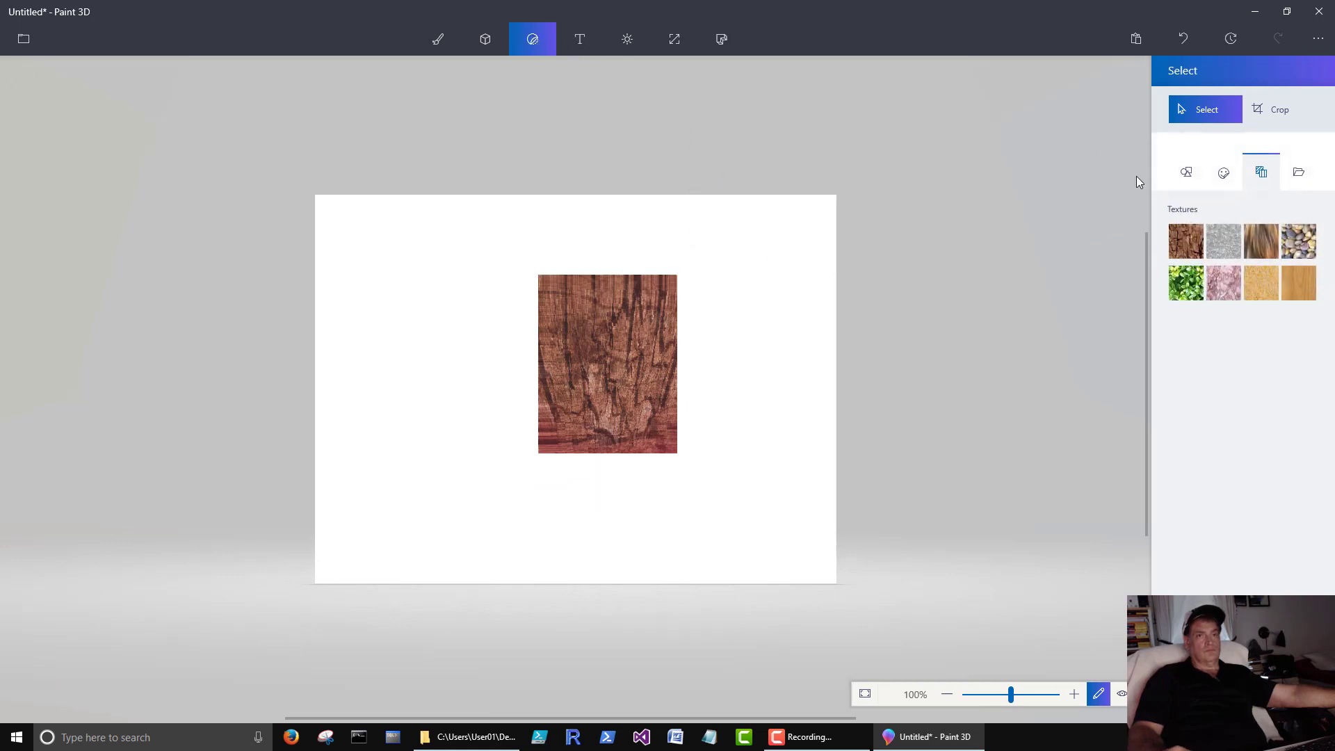
{"action": "left_click", "coordinate": [1200, 243]}
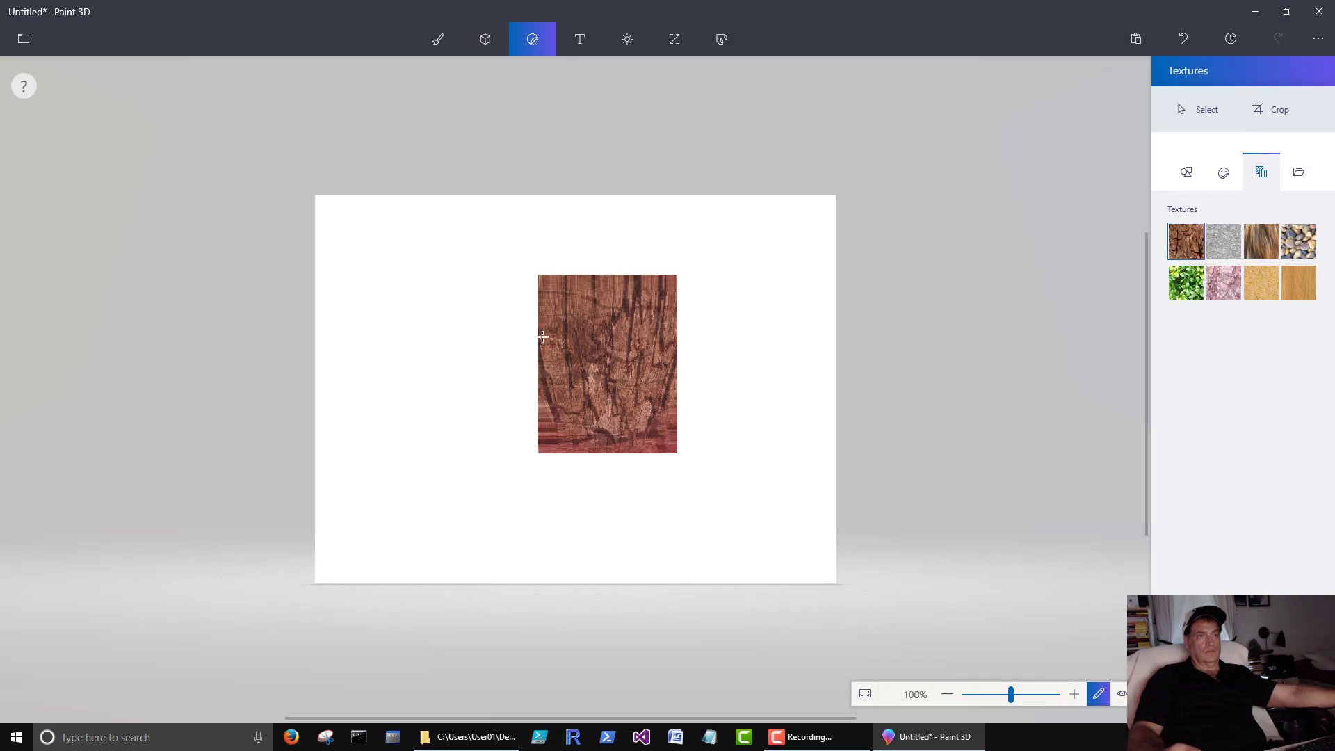
{"action": "left_click_drag", "start_coordinate": [518, 255], "coordinate": [742, 593]}
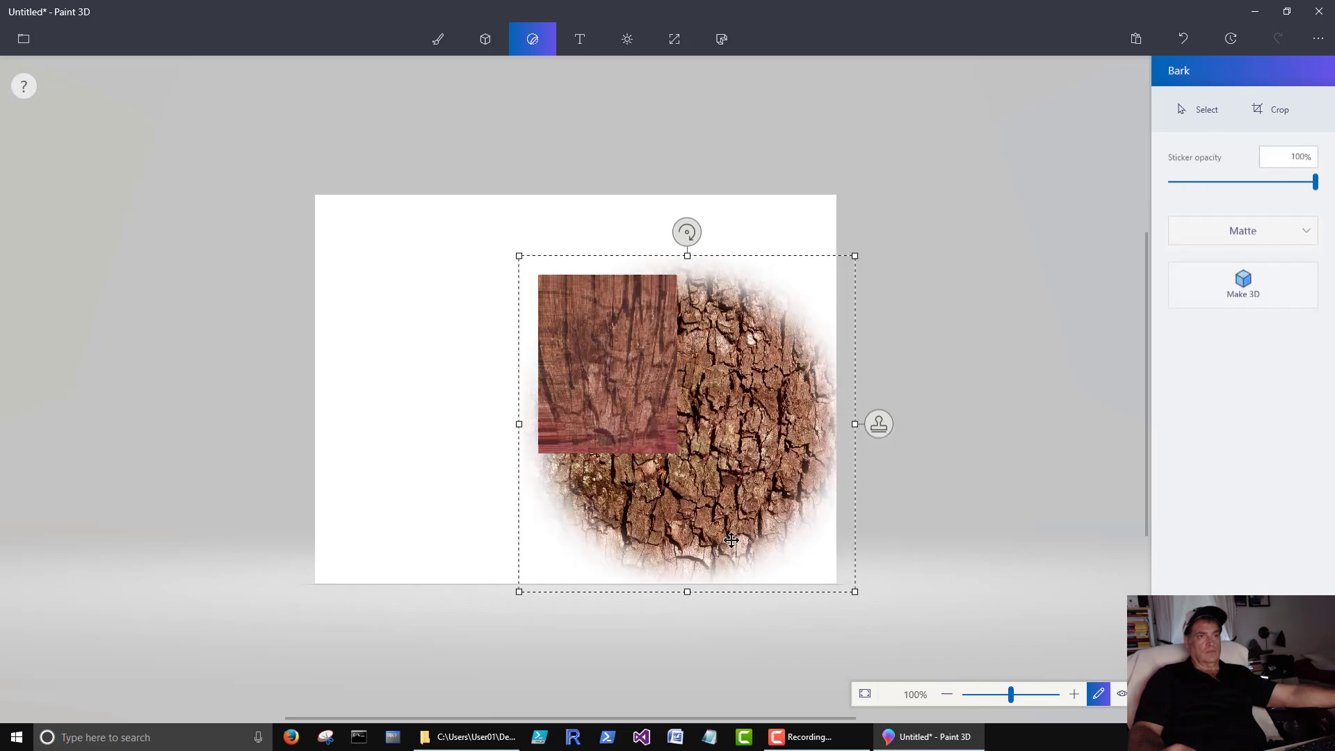
{"action": "left_click_drag", "start_coordinate": [730, 540], "coordinate": [652, 497]}
{"action": "left_click", "coordinate": [428, 433]}
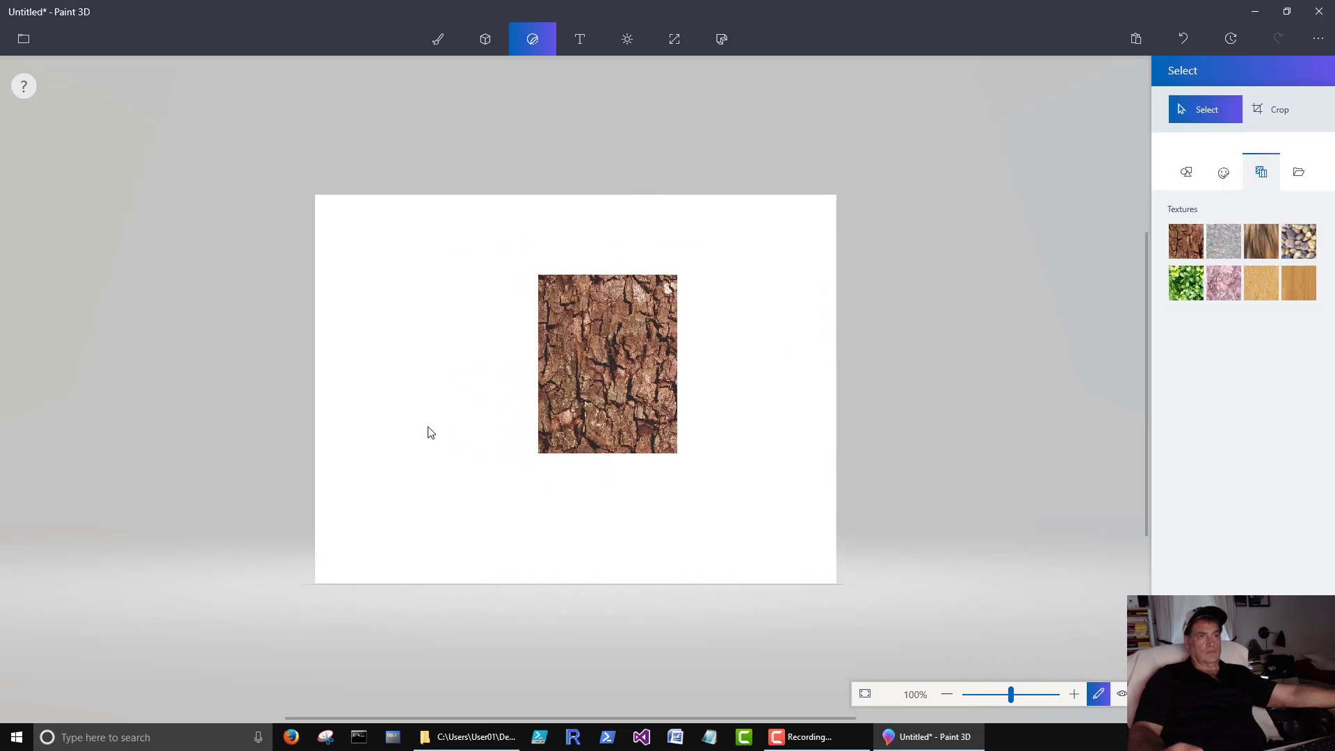
- Rotate the cube about its axes until another side with stretched, reddish texture faces forward
{"action": "left_click", "coordinate": [590, 365]}
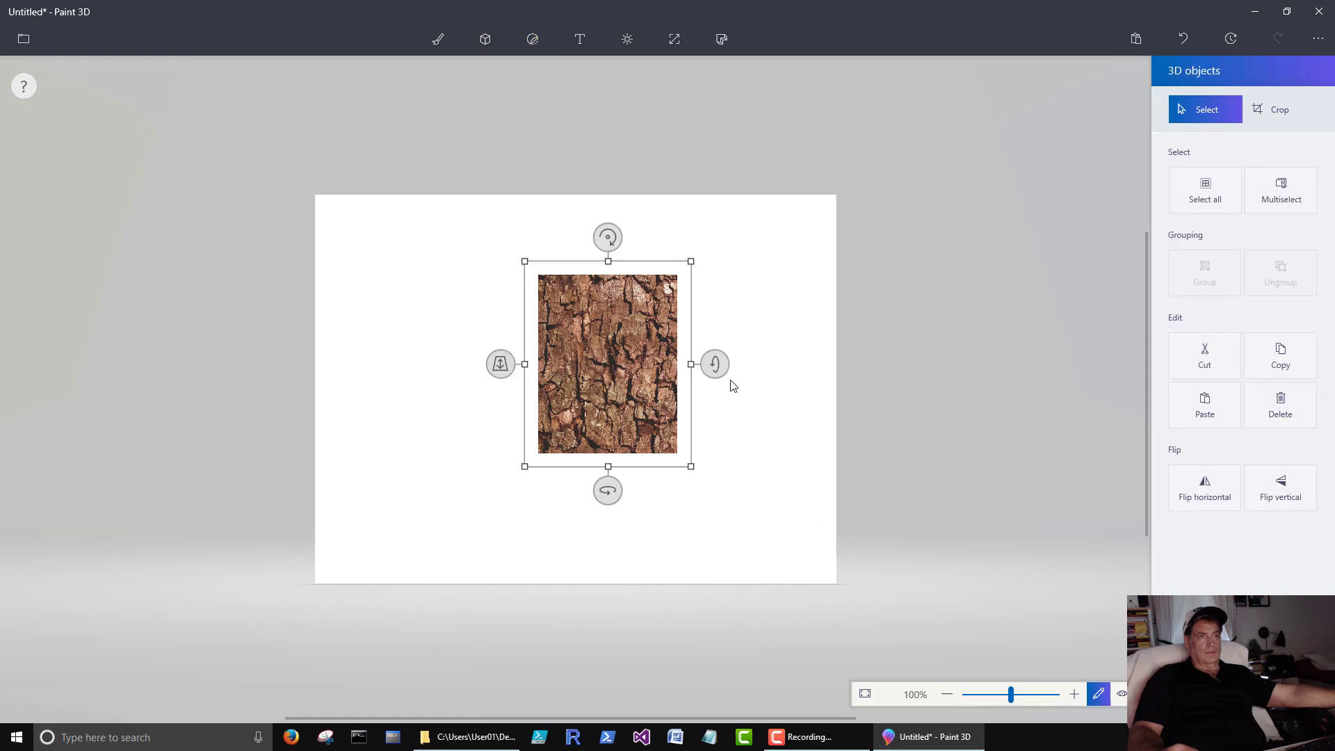
{"action": "left_click_drag", "start_coordinate": [712, 363], "coordinate": [674, 616]}
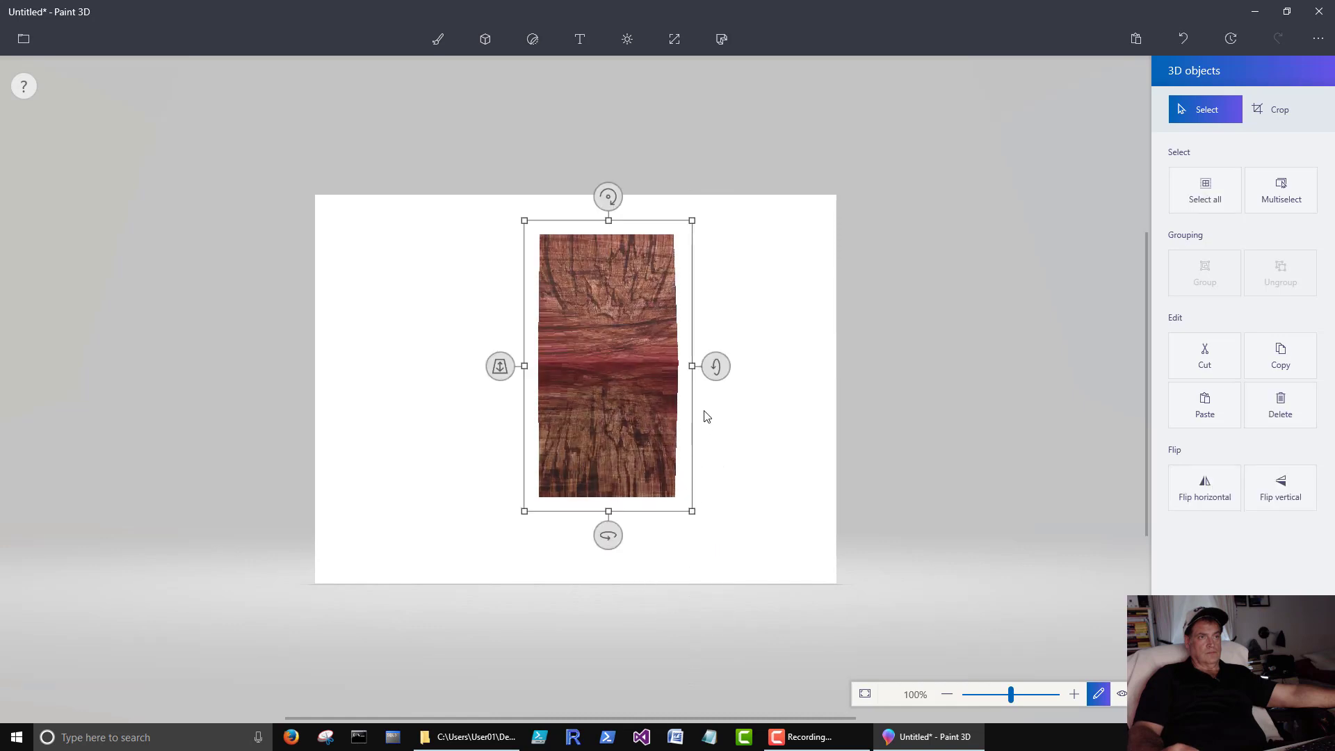
{"action": "left_click_drag", "start_coordinate": [710, 366], "coordinate": [709, 348]}
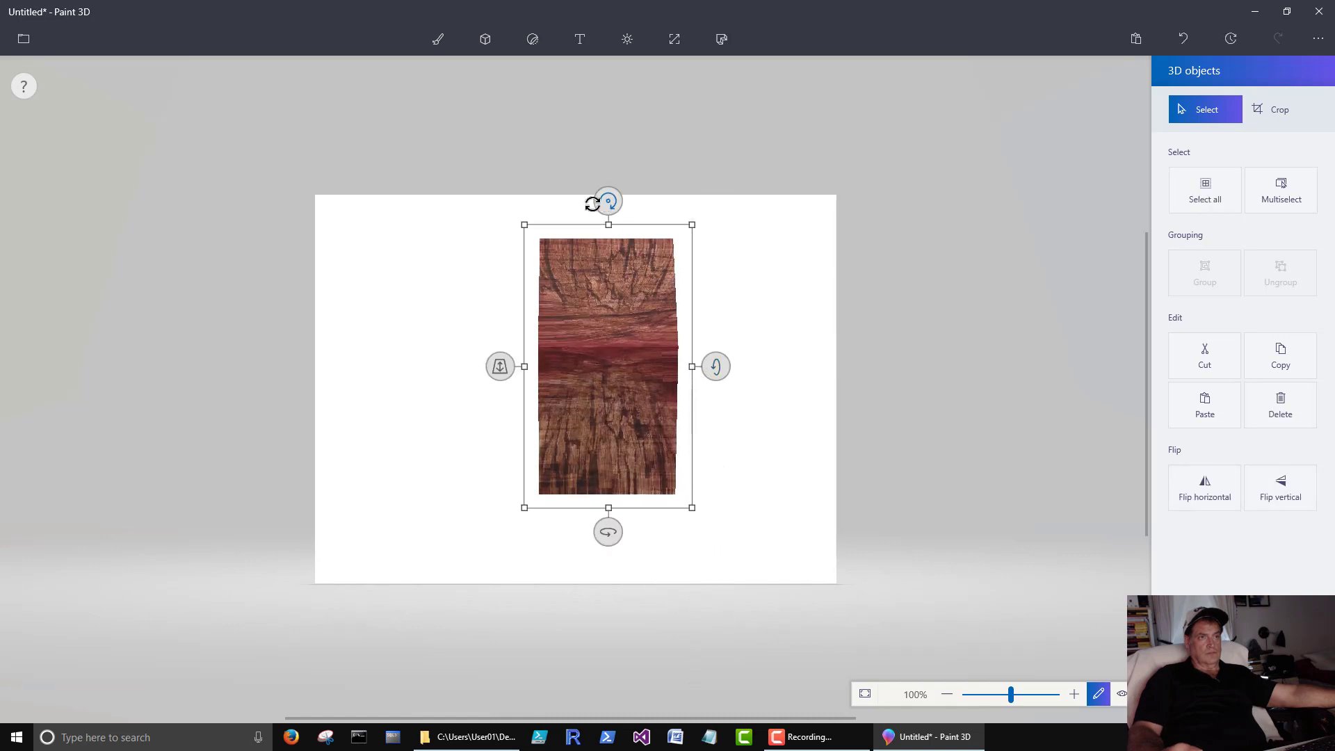
{"action": "left_click_drag", "start_coordinate": [591, 204], "coordinate": [637, 203]}
{"action": "mouse_move", "coordinate": [606, 531]}
{"action": "left_mouse_down"}
{"action": "mouse_move", "coordinate": [480, 504]}
{"action": "mouse_move", "coordinate": [502, 420]}
{"action": "mouse_move", "coordinate": [623, 515]}
{"action": "mouse_move", "coordinate": [610, 530]}
{"action": "mouse_move", "coordinate": [616, 517]}
{"action": "left_mouse_up"}
{"action": "left_click_drag", "start_coordinate": [716, 367], "coordinate": [720, 466]}
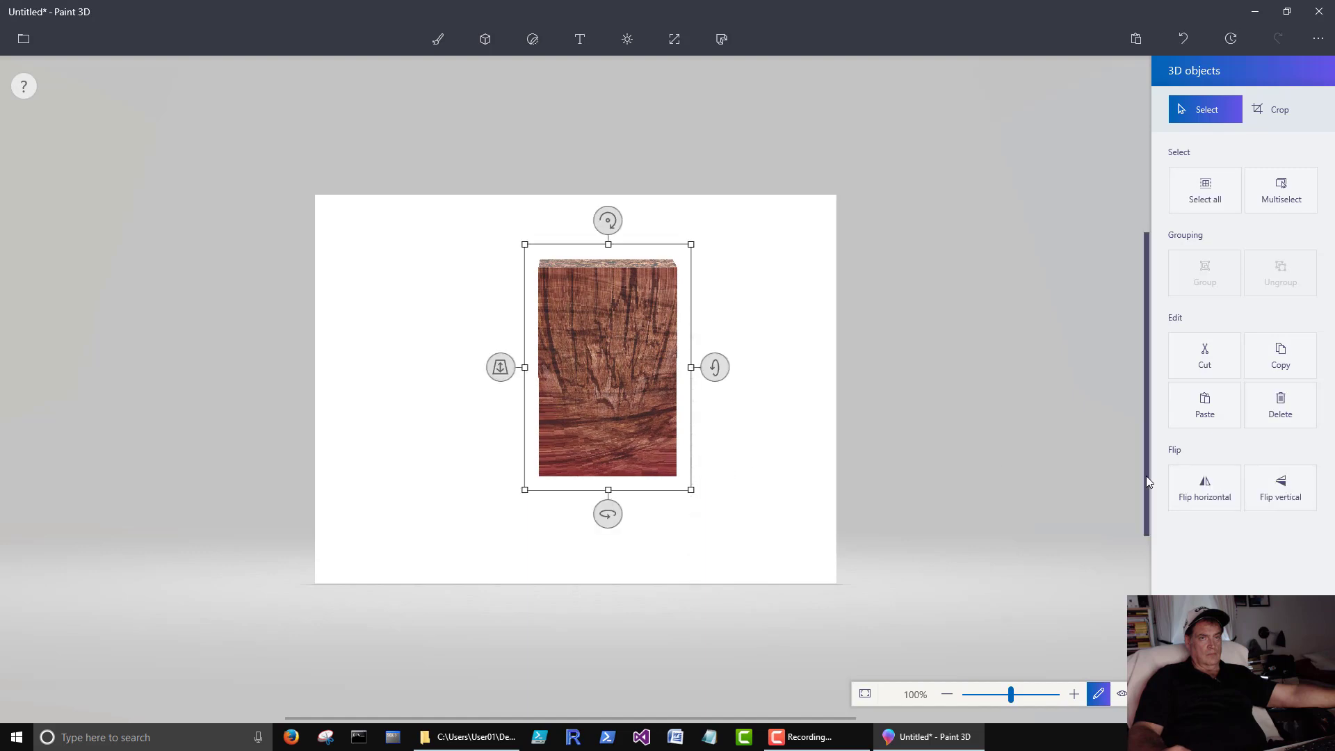
- Cover the forward-facing side with the Bark texture, straighten the cube, and turn it partway about its vertical axis
{"action": "left_click", "coordinate": [543, 43]}
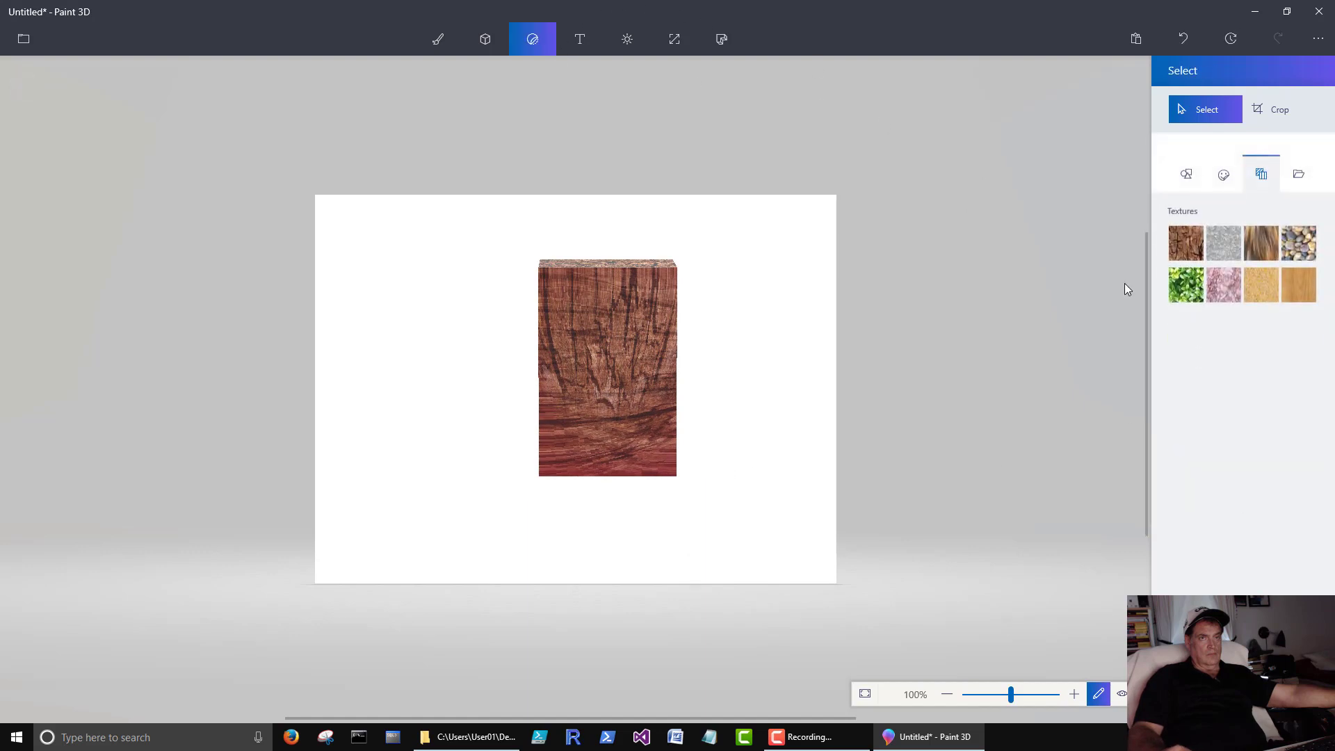
{"action": "left_click_drag", "start_coordinate": [508, 229], "coordinate": [826, 549]}
{"action": "left_click_drag", "start_coordinate": [577, 403], "coordinate": [530, 387]}
{"action": "left_click", "coordinate": [384, 379]}
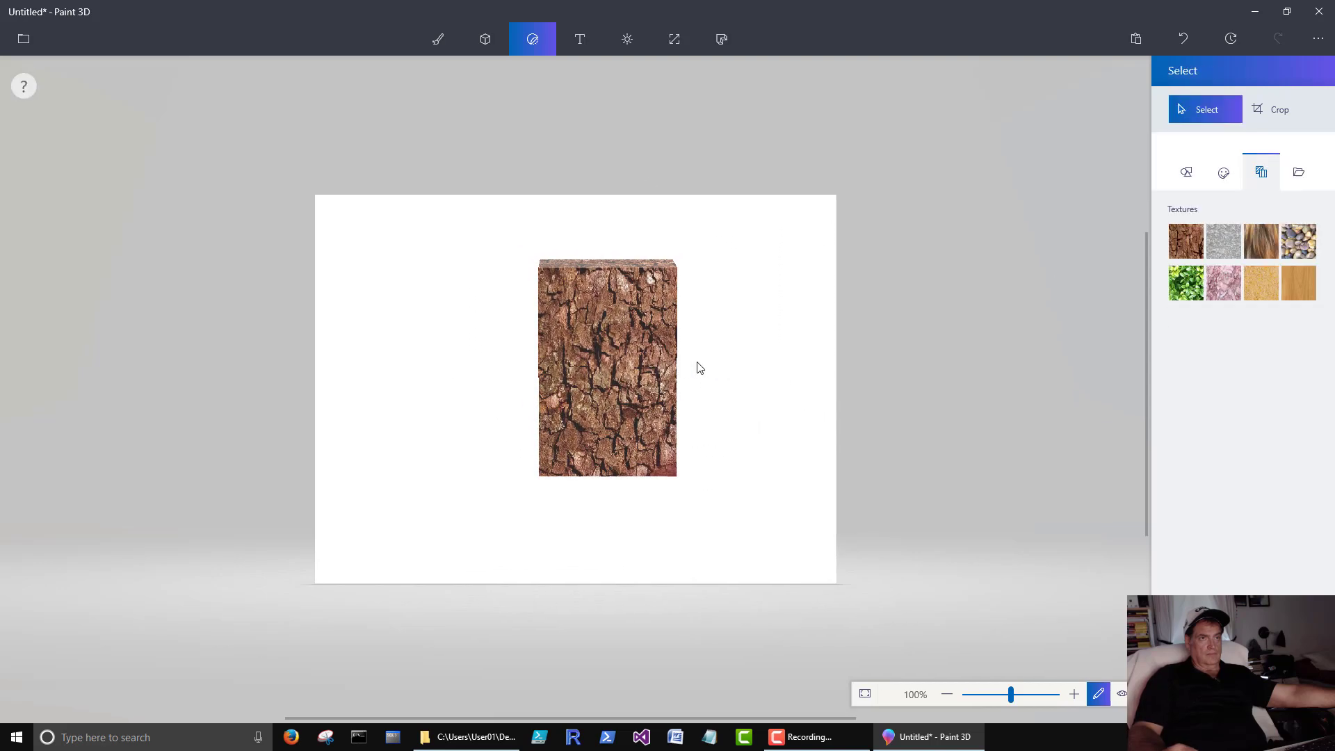
{"action": "left_click", "coordinate": [701, 356]}
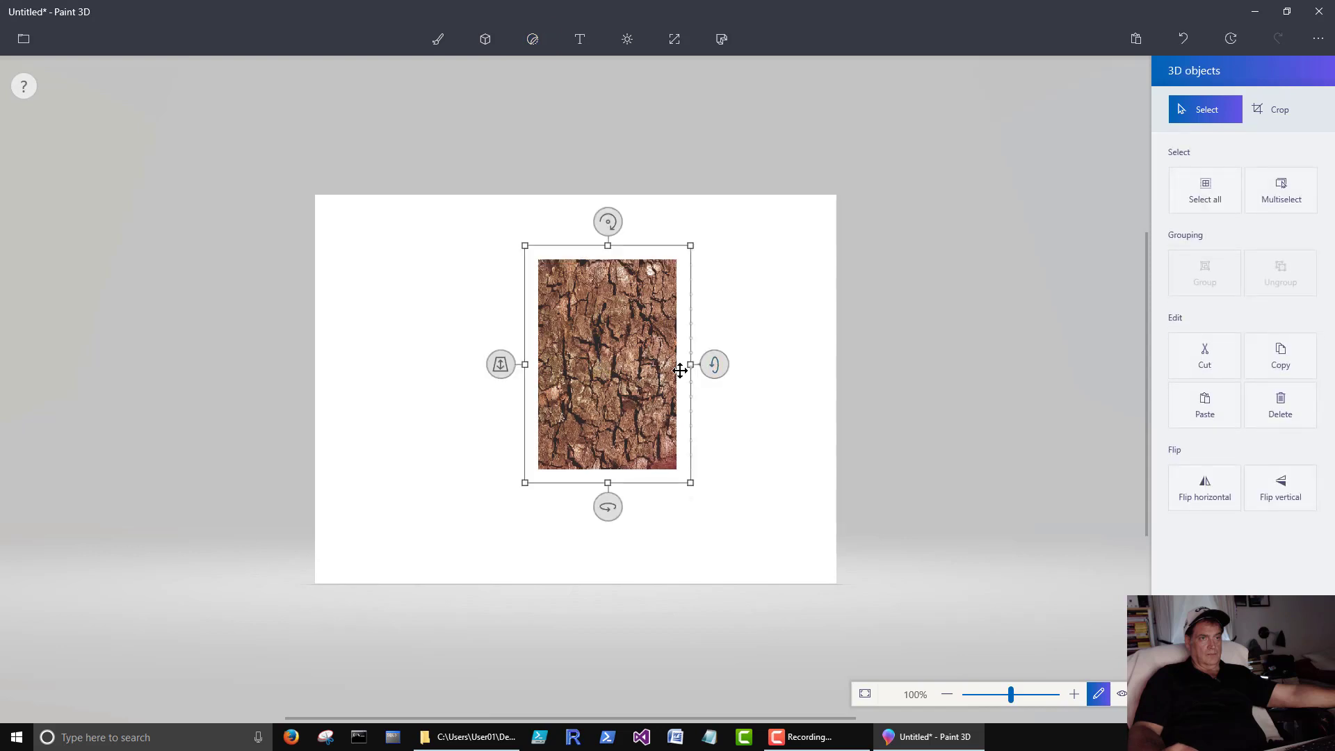
{"action": "left_click_drag", "start_coordinate": [608, 505], "coordinate": [448, 481]}
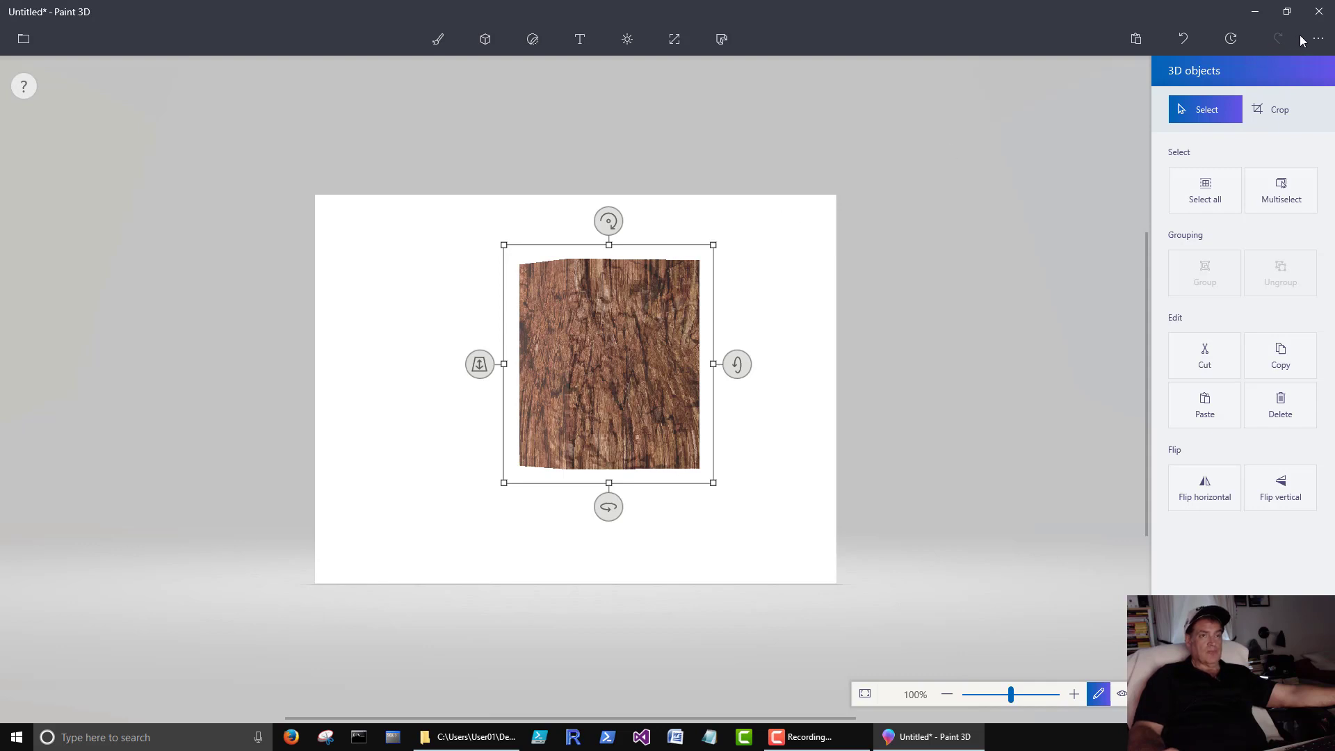
- Reposition the bark cube on the canvas and rotate it about its axes to an angled view showing three faces
{"action": "left_click_drag", "start_coordinate": [468, 368], "coordinate": [478, 362]}
{"action": "left_click_drag", "start_coordinate": [610, 220], "coordinate": [438, 356]}
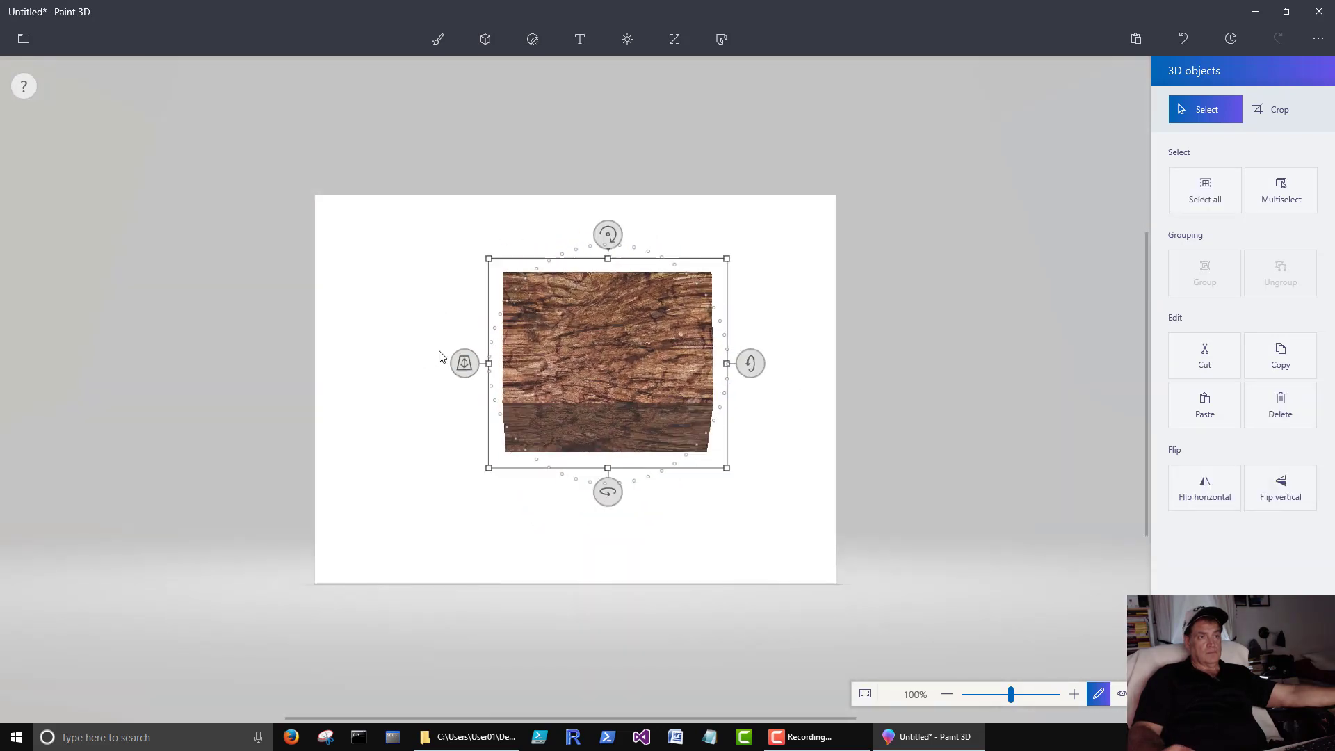
{"action": "left_click_drag", "start_coordinate": [599, 339], "coordinate": [598, 431]}
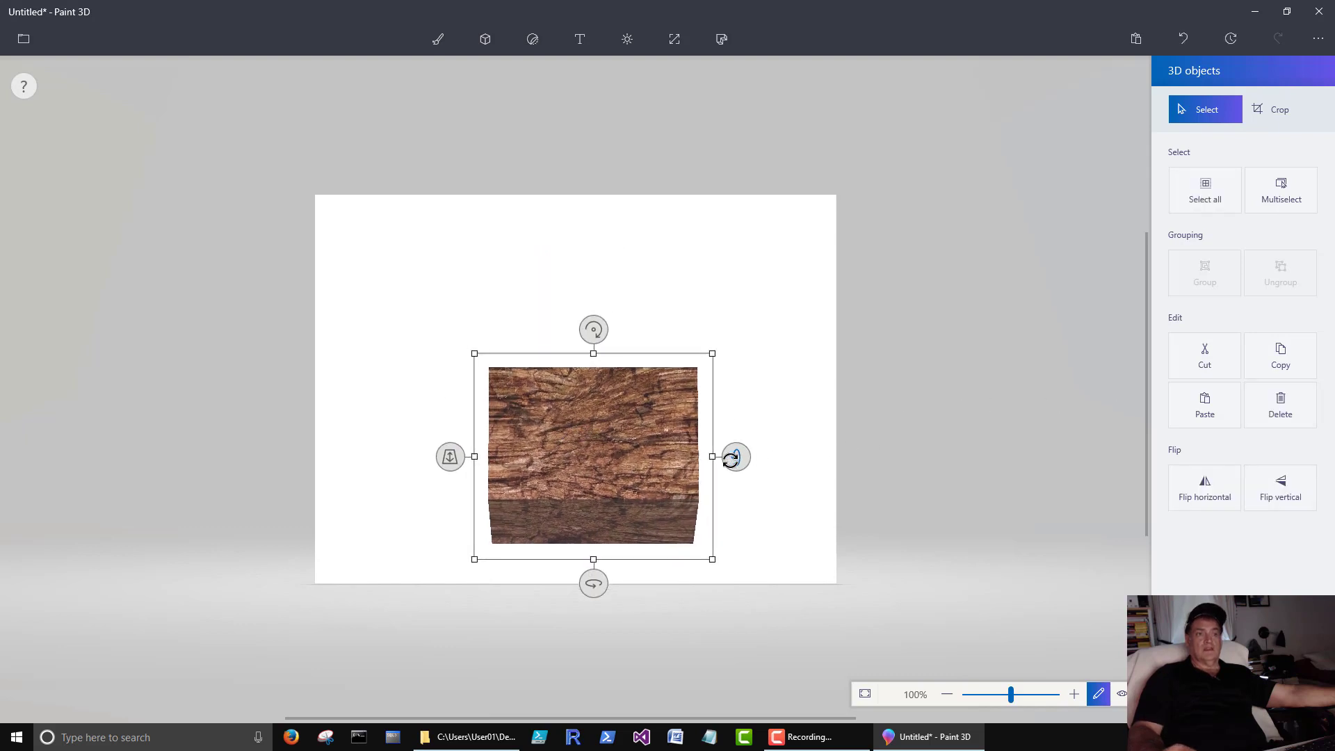
{"action": "left_click_drag", "start_coordinate": [731, 458], "coordinate": [735, 418]}
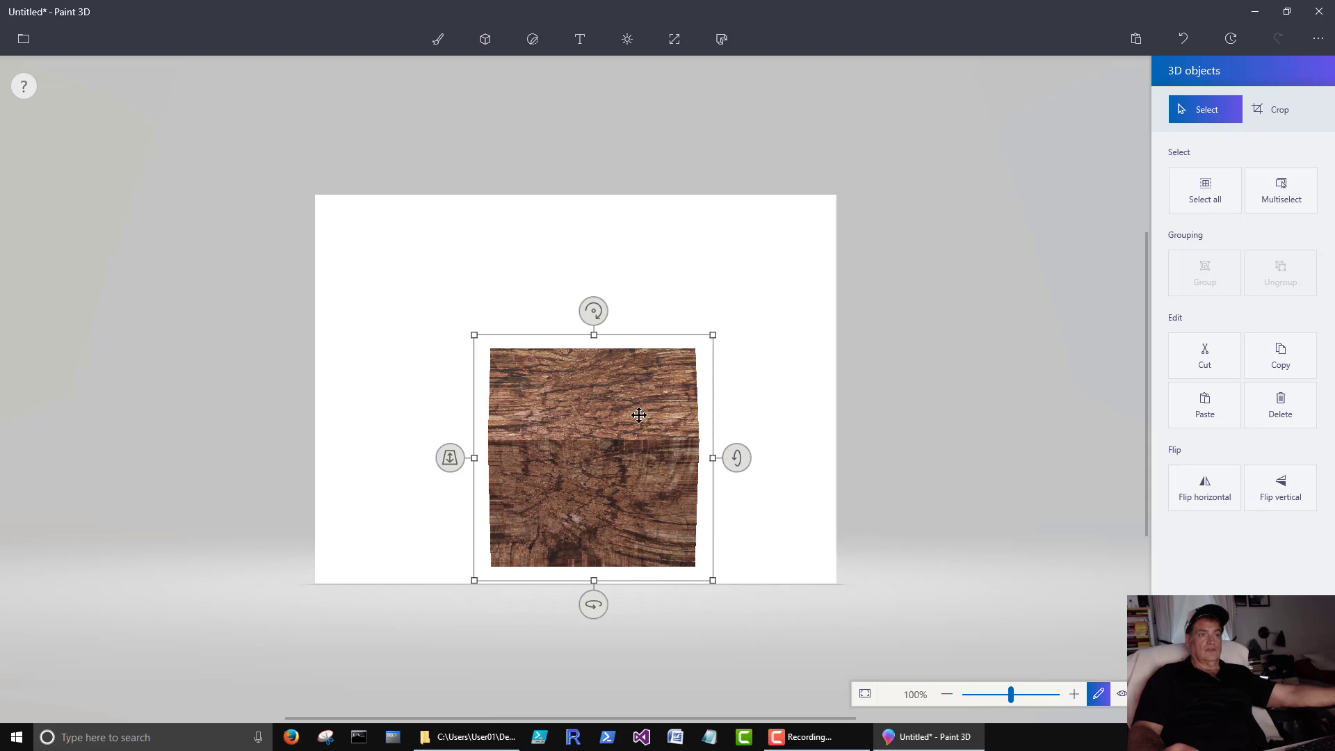
{"action": "left_click_drag", "start_coordinate": [638, 415], "coordinate": [669, 379]}
{"action": "left_click_drag", "start_coordinate": [623, 277], "coordinate": [564, 282]}
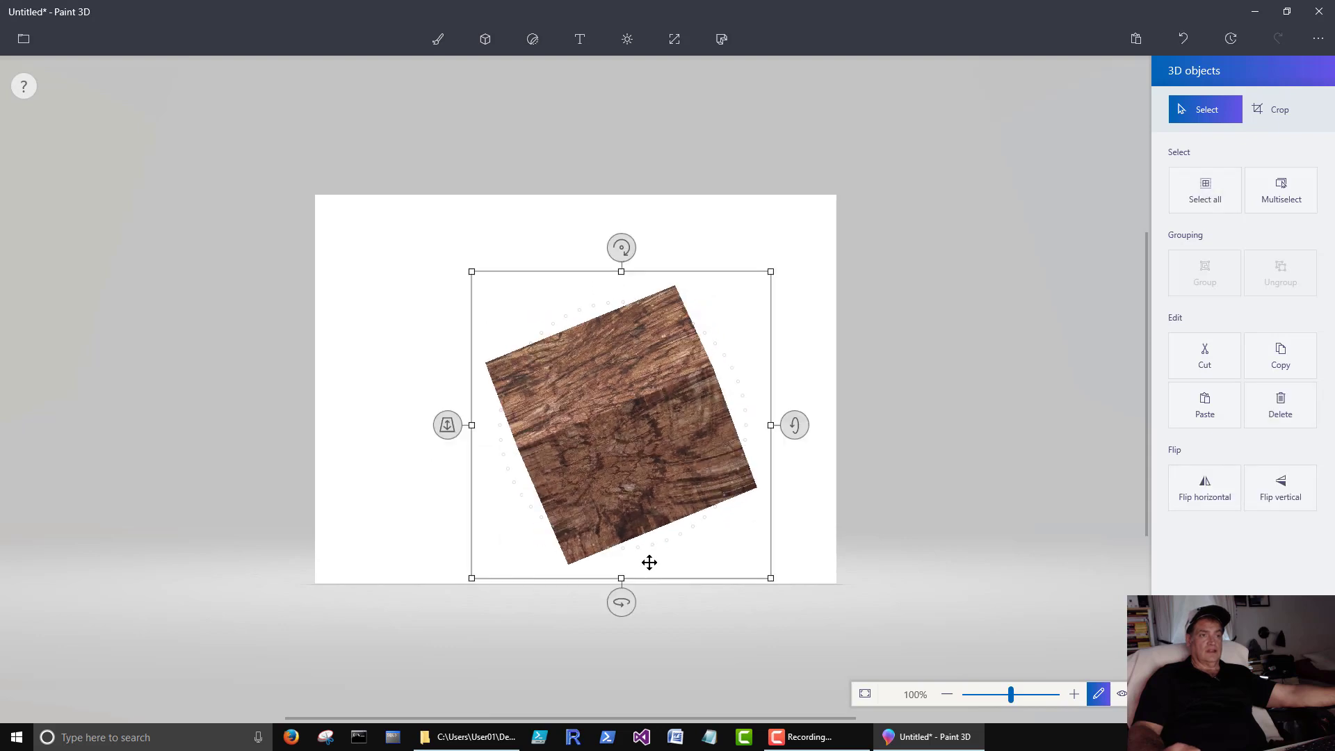
{"action": "left_click_drag", "start_coordinate": [623, 591], "coordinate": [681, 581]}
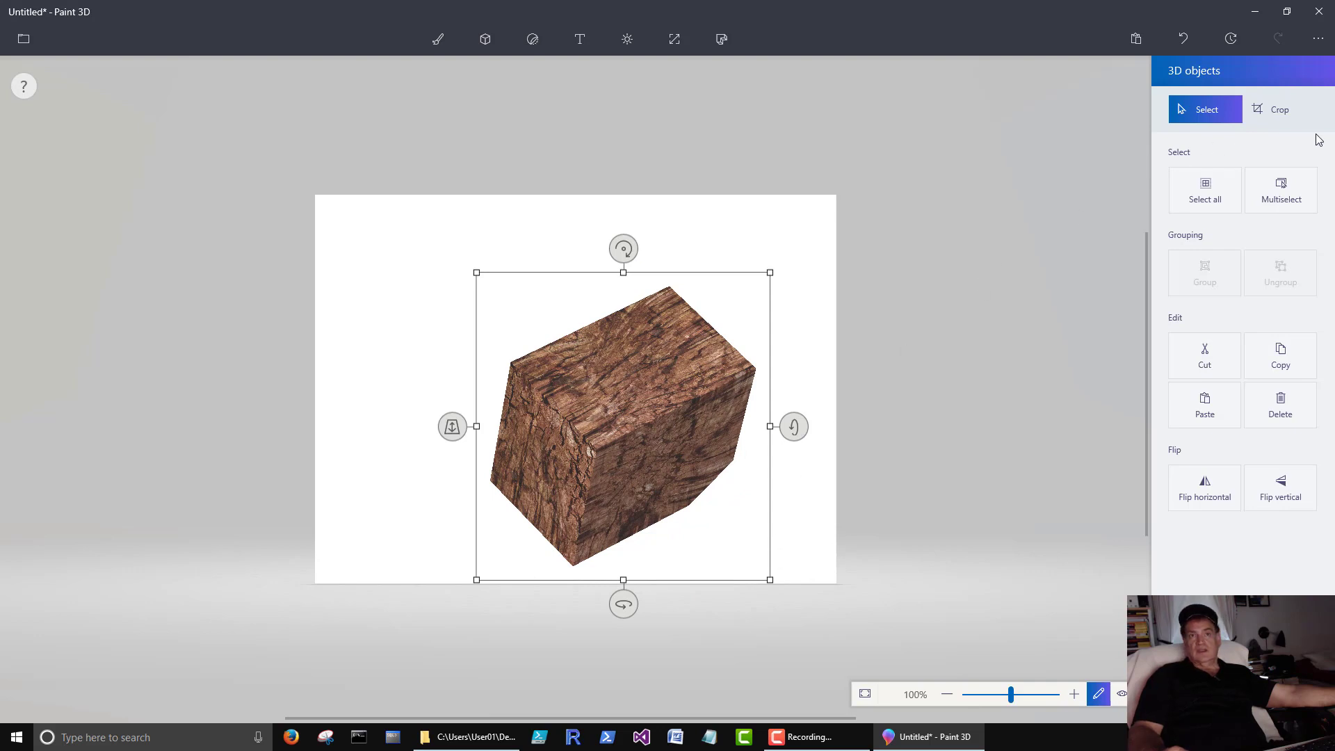
- Hide the canvas and rotate the bark cube about all three axes so it leans to the right as a tilted block
{"action": "left_click", "coordinate": [675, 40]}
{"action": "left_click", "coordinate": [1183, 174]}
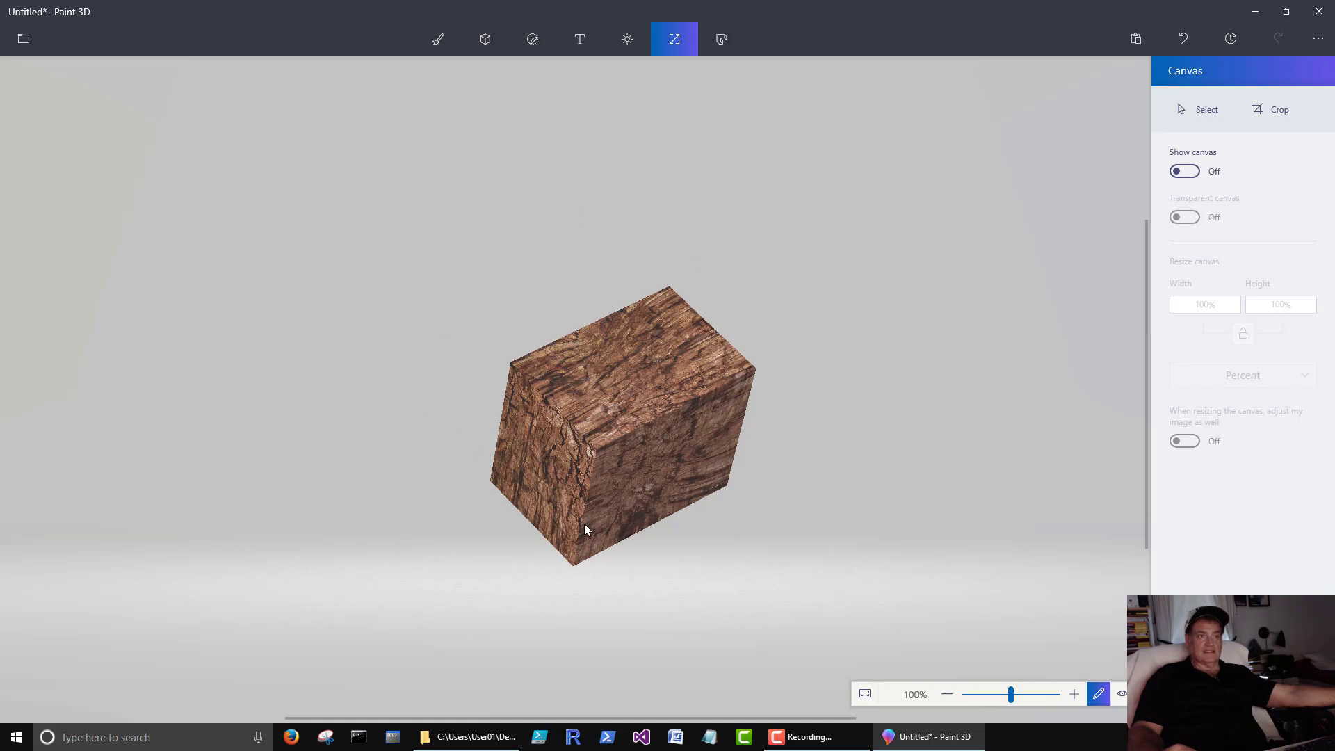
{"action": "left_click", "coordinate": [678, 392]}
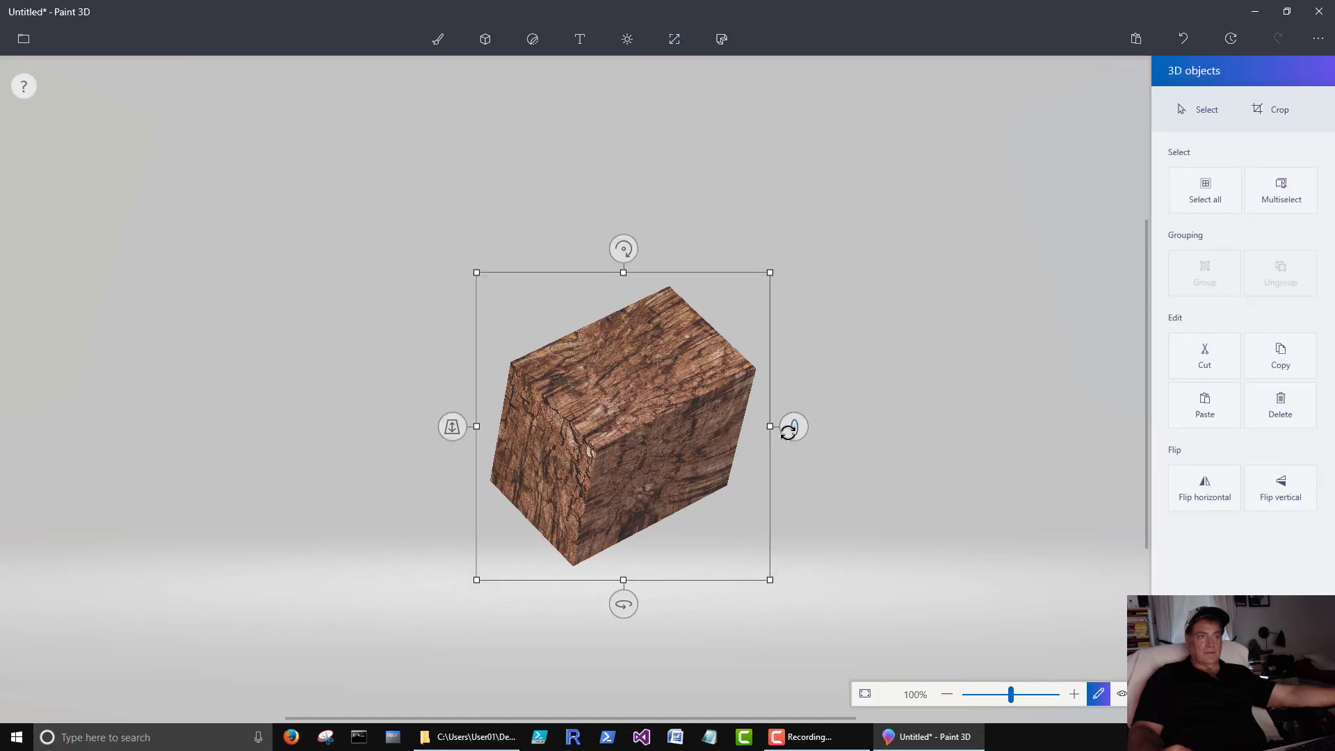
{"action": "left_click_drag", "start_coordinate": [794, 427], "coordinate": [769, 481]}
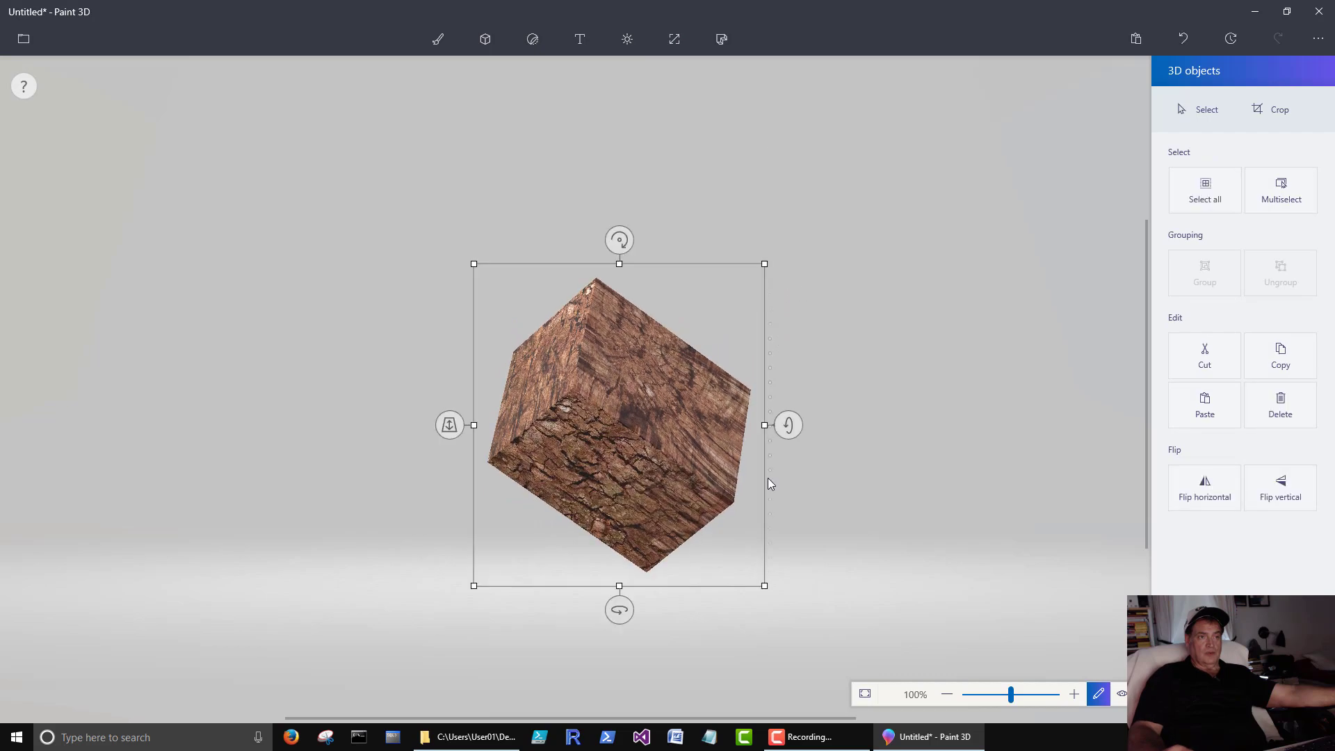
{"action": "left_click_drag", "start_coordinate": [630, 612], "coordinate": [670, 566]}
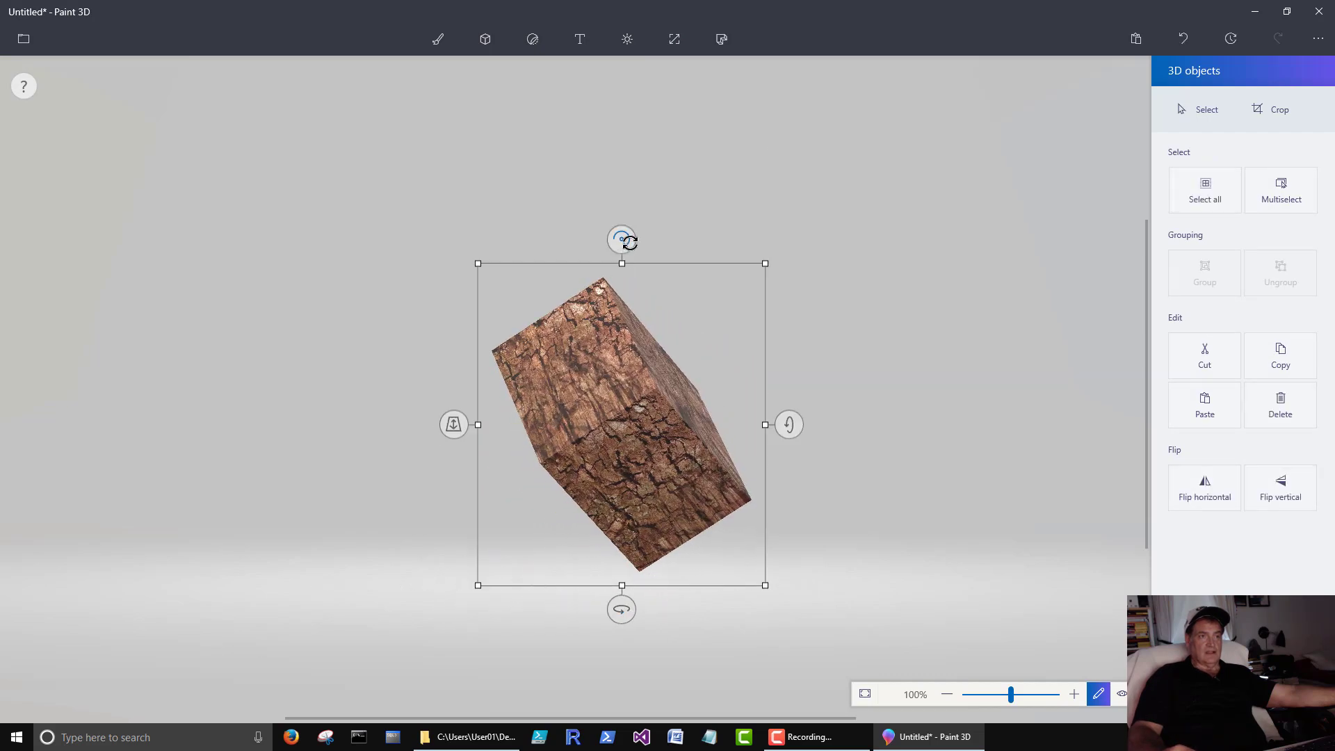
{"action": "left_click_drag", "start_coordinate": [630, 242], "coordinate": [810, 358]}
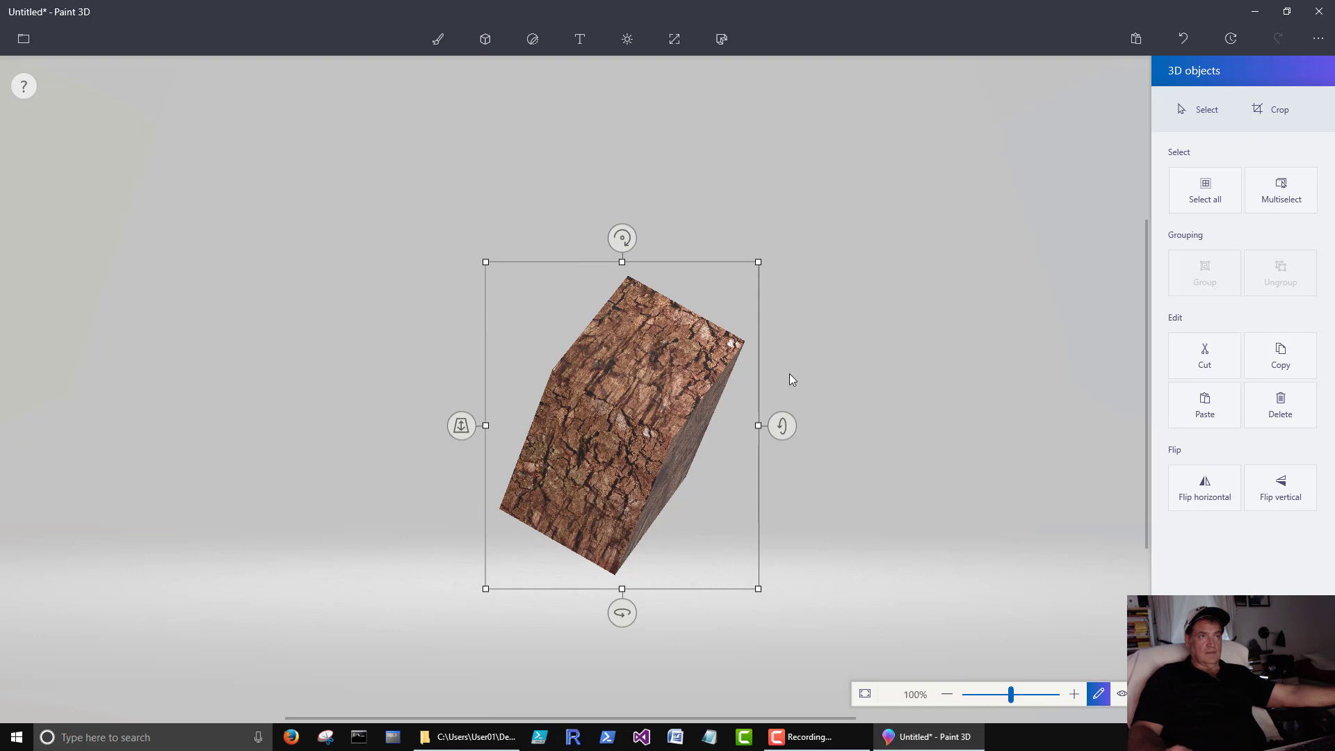
- Save the work as a Paint 3D project named cube
{"action": "left_click", "coordinate": [23, 40]}
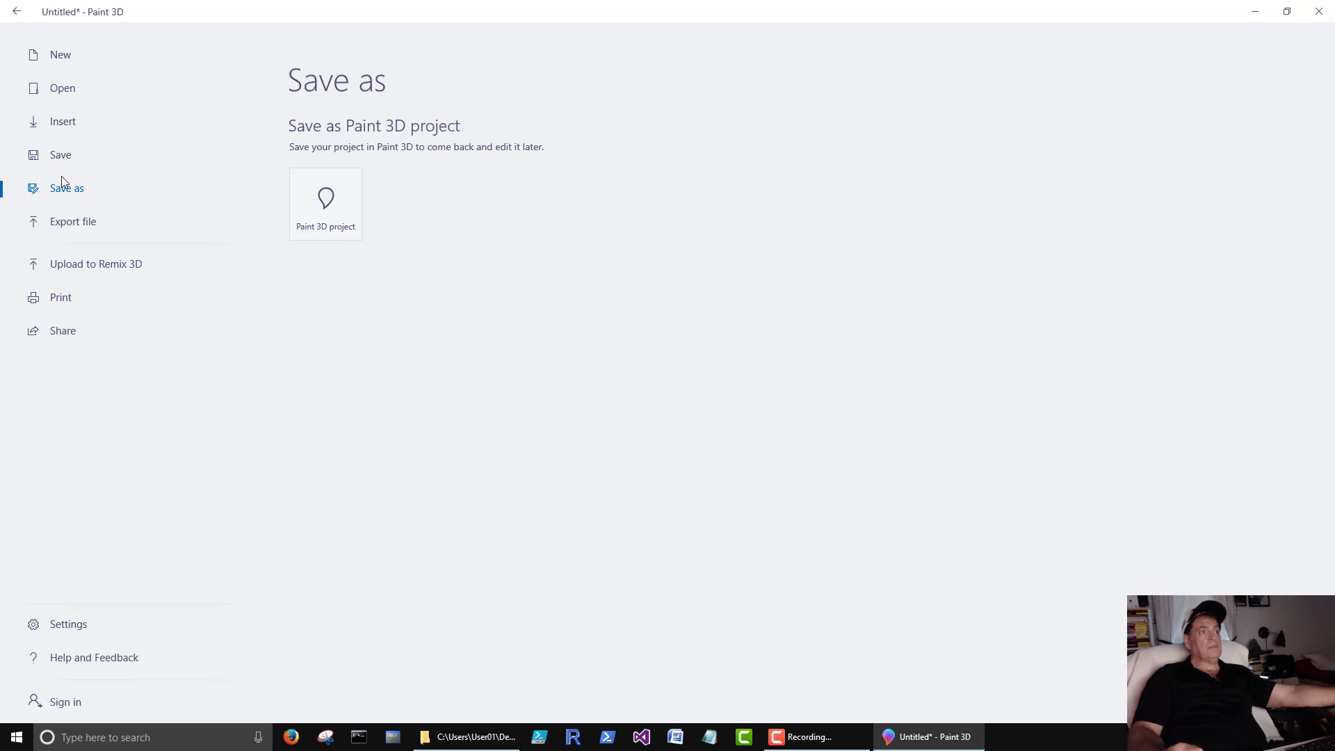
{"action": "left_click", "coordinate": [59, 154]}
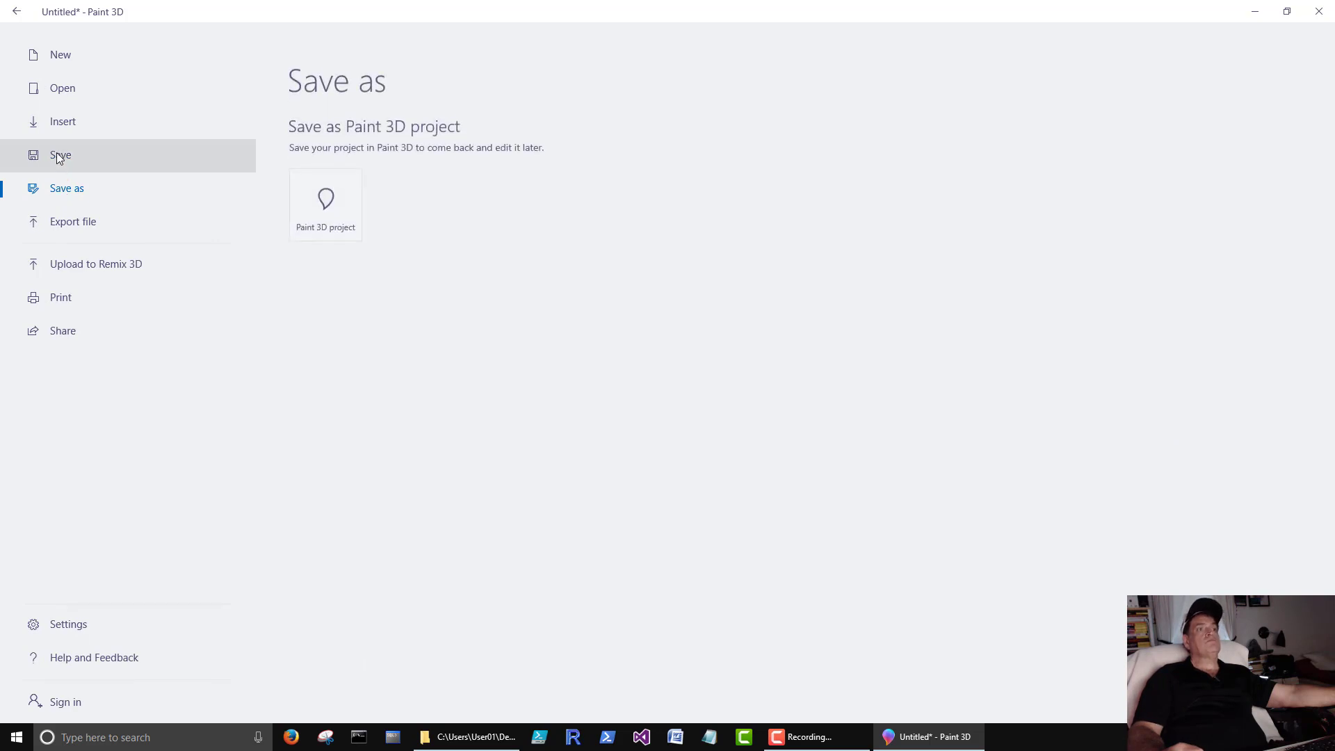
{"action": "left_click", "coordinate": [321, 222]}
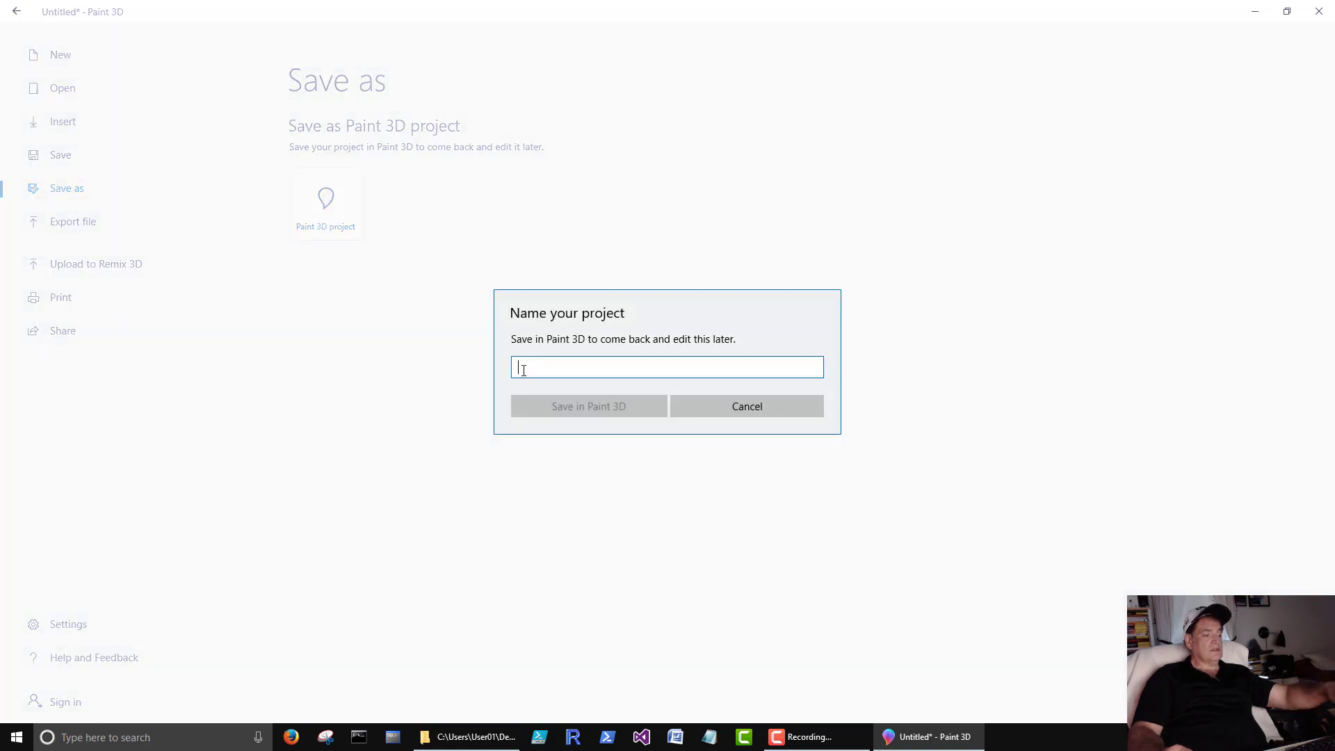
{"action": "type", "text": "c"}
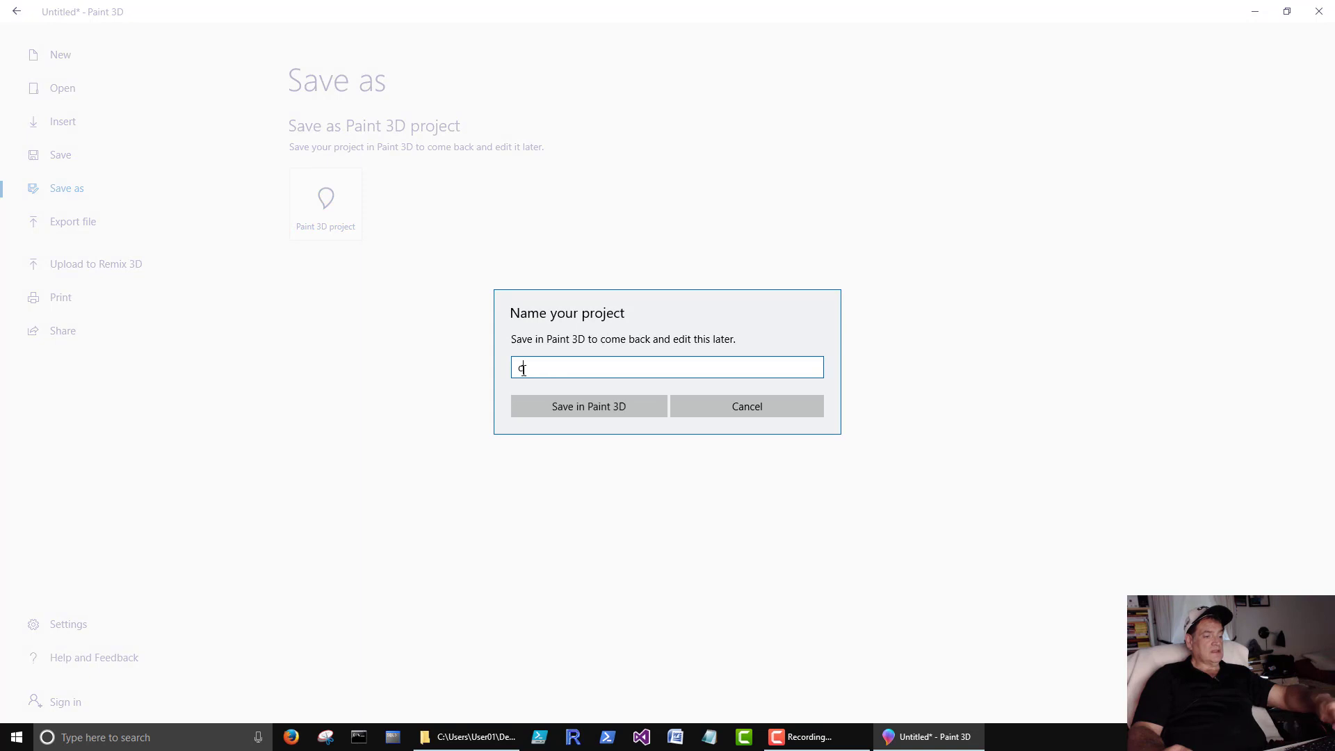
{"action": "type", "text": "ube"}
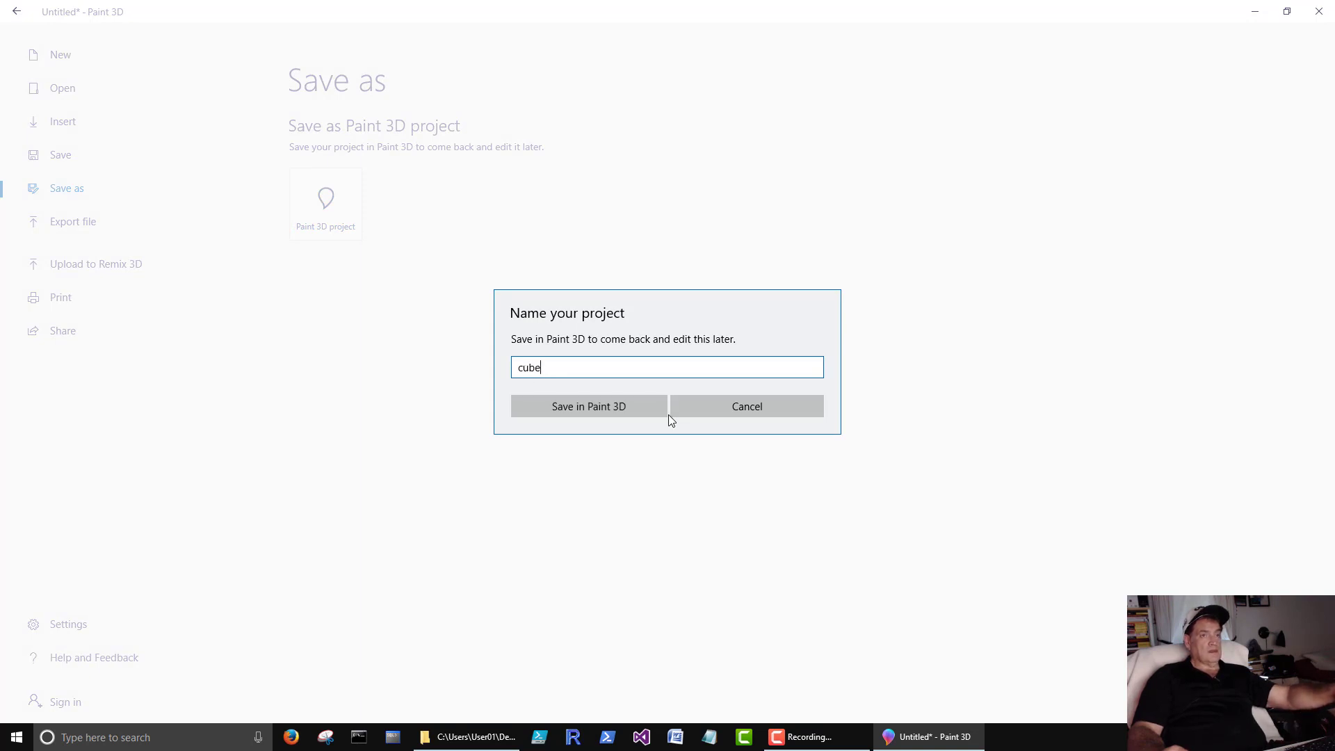
{"action": "left_click", "coordinate": [600, 408]}
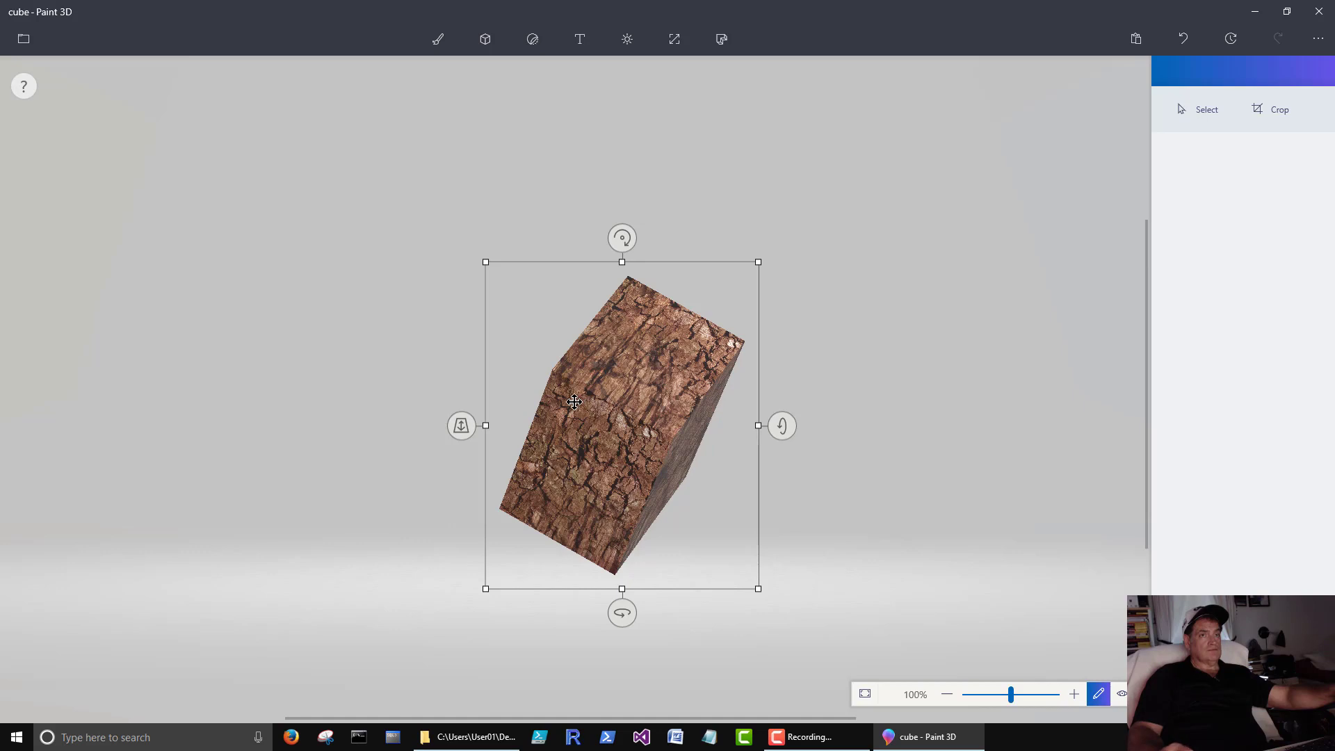
- Export the cube as a 2D JPEG named cube into the Paint 3D folder on the Desktop
{"action": "left_click", "coordinate": [23, 38]}
{"action": "left_click", "coordinate": [73, 221]}
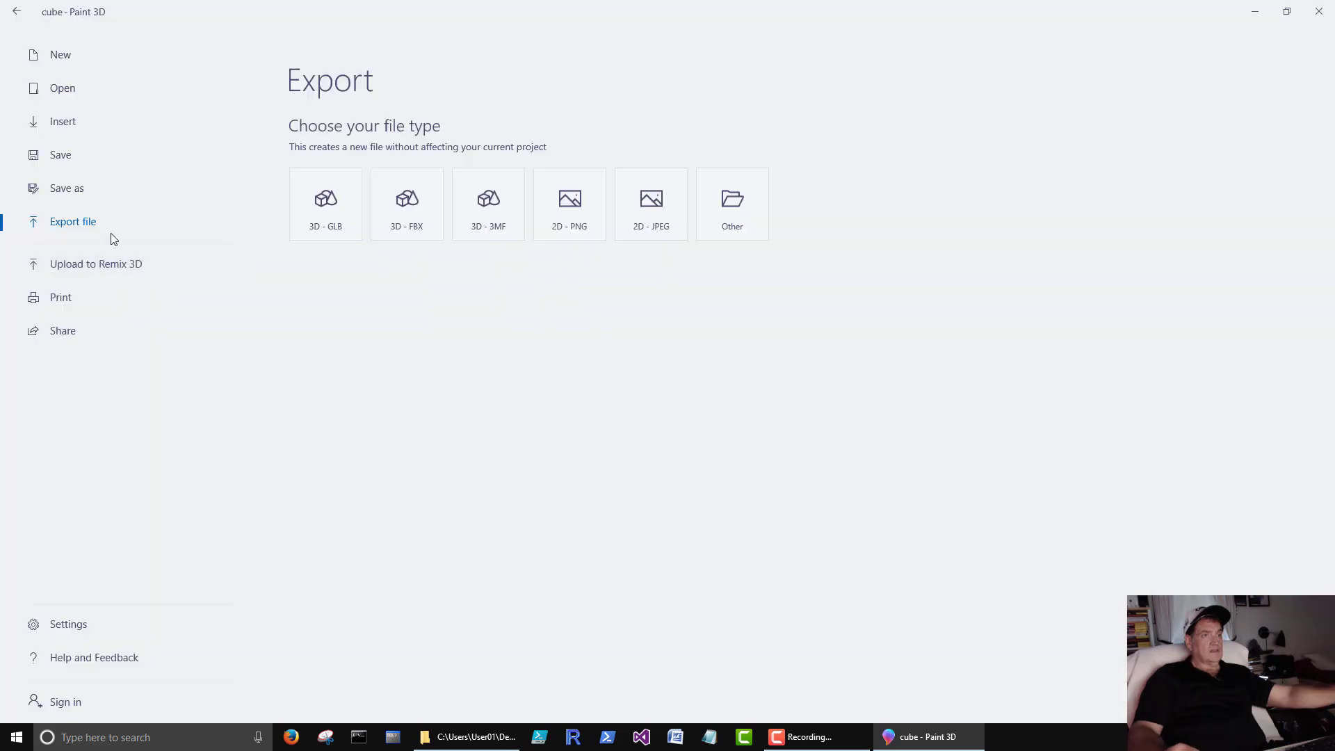
{"action": "left_click", "coordinate": [656, 213]}
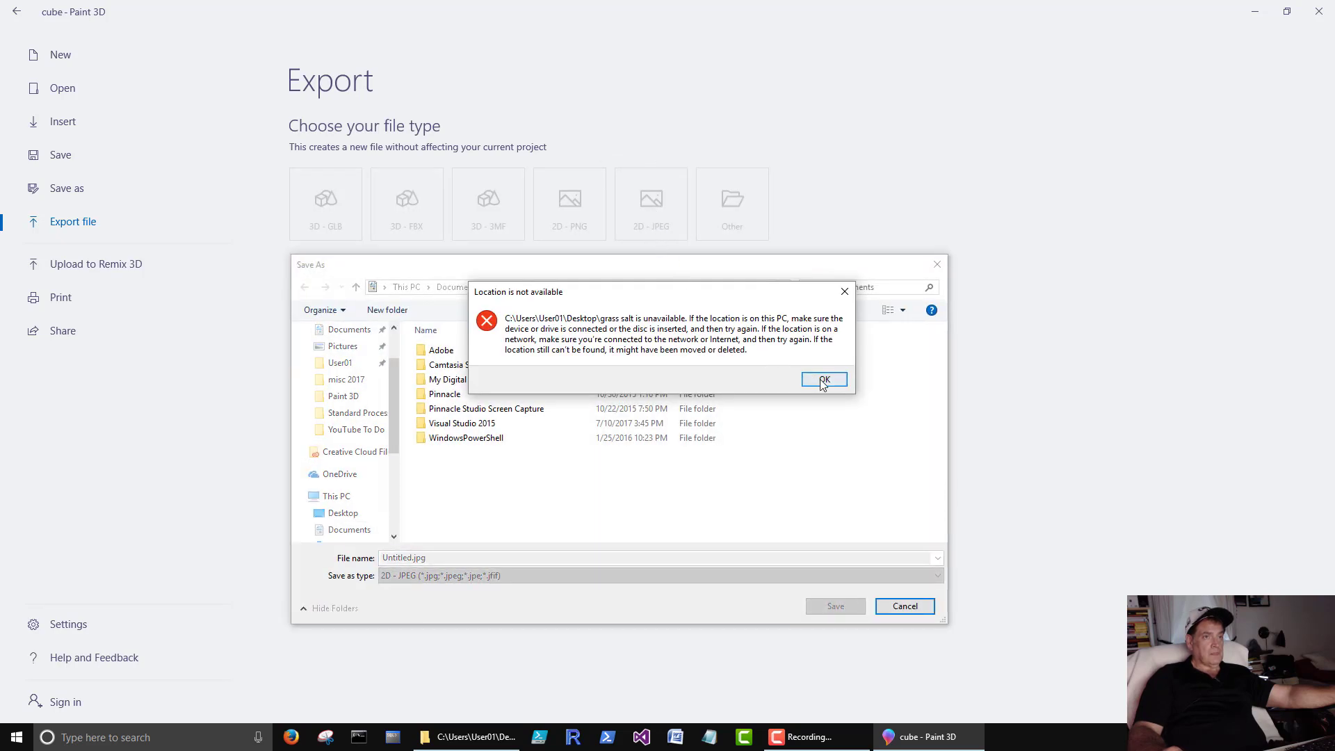
{"action": "left_click", "coordinate": [824, 379]}
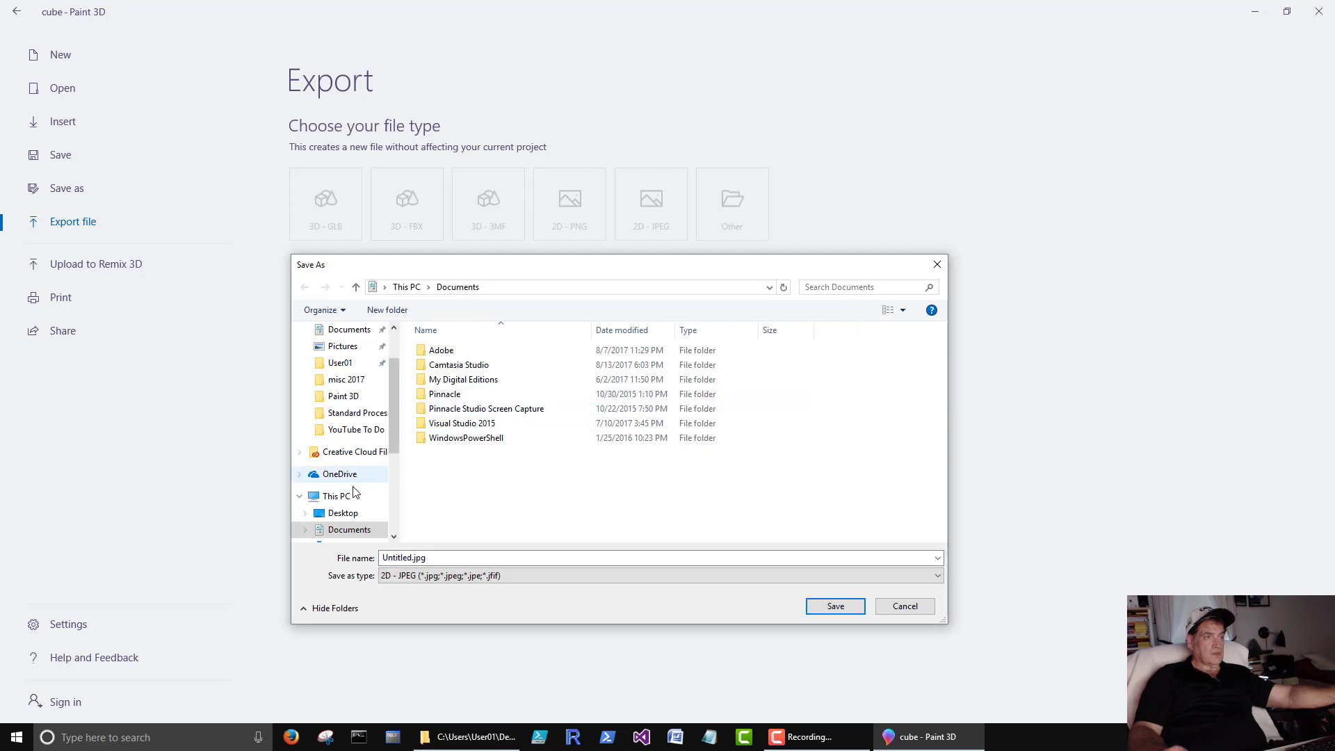
{"action": "left_click", "coordinate": [340, 513]}
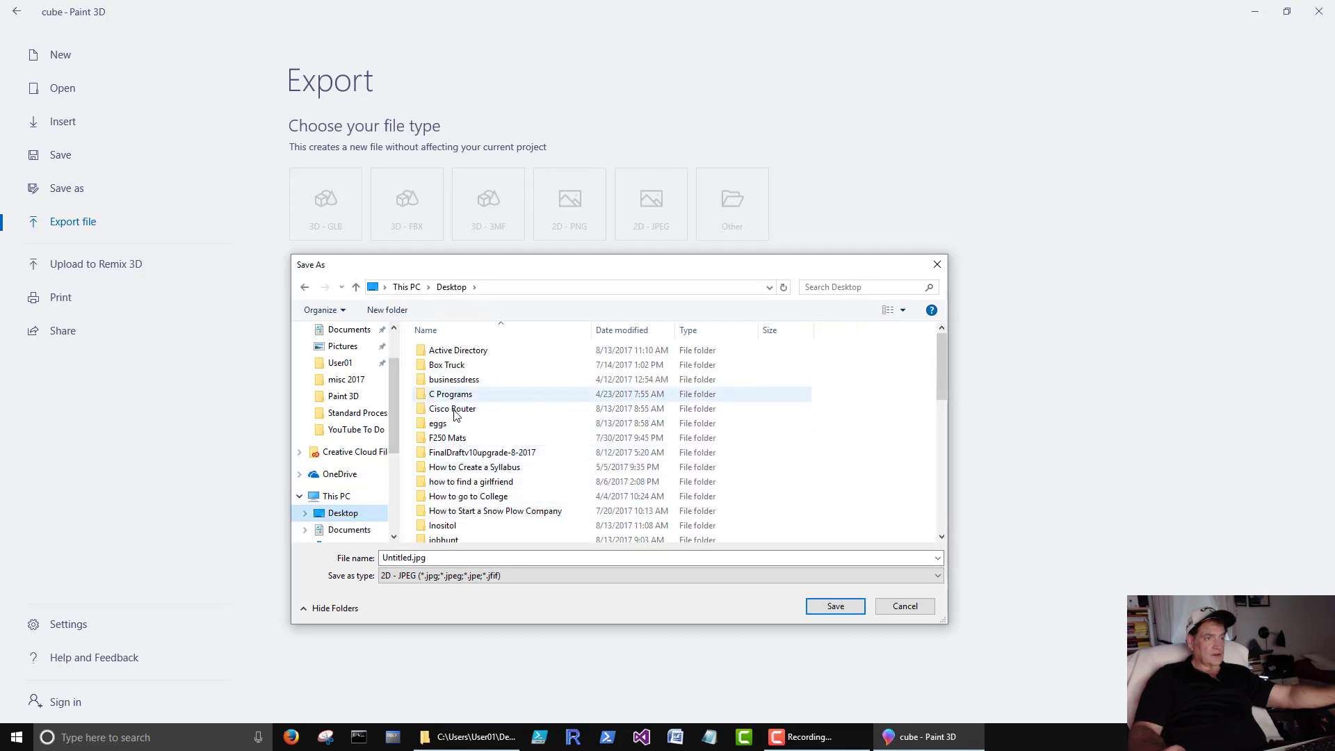
{"action": "scroll", "coordinate": [456, 424], "scroll_direction": "down", "scroll_amount": 2}
{"action": "scroll", "coordinate": [453, 426], "scroll_direction": "down", "scroll_amount": 4}
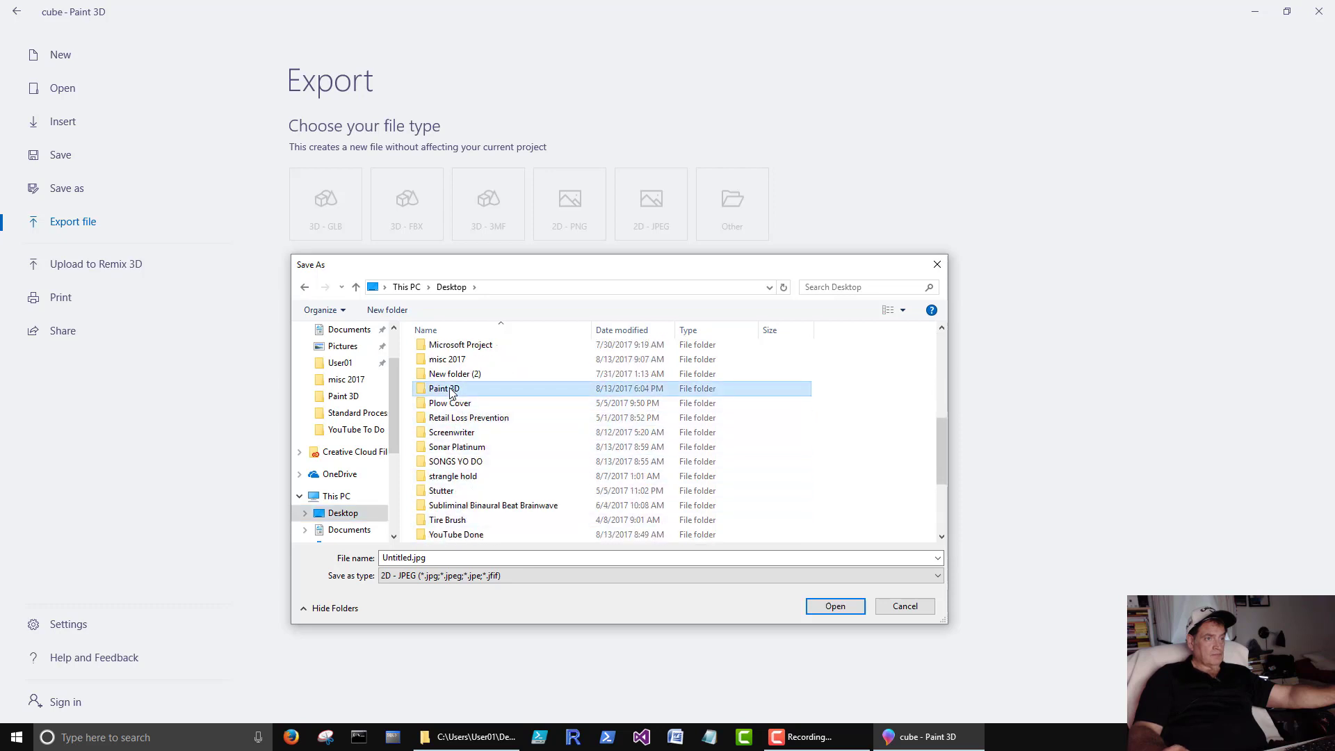
{"action": "double_click", "coordinate": [452, 393]}
{"action": "left_click", "coordinate": [432, 558]}
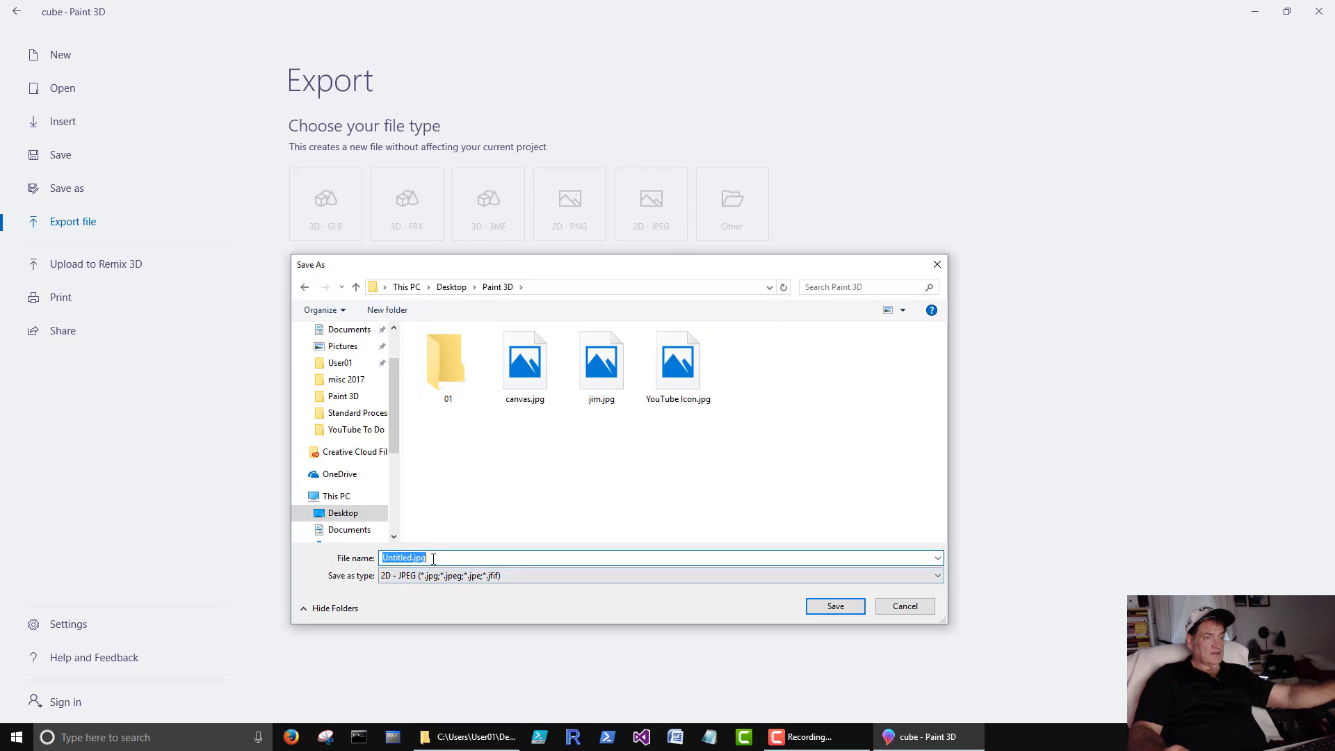
{"action": "type", "text": "cube"}
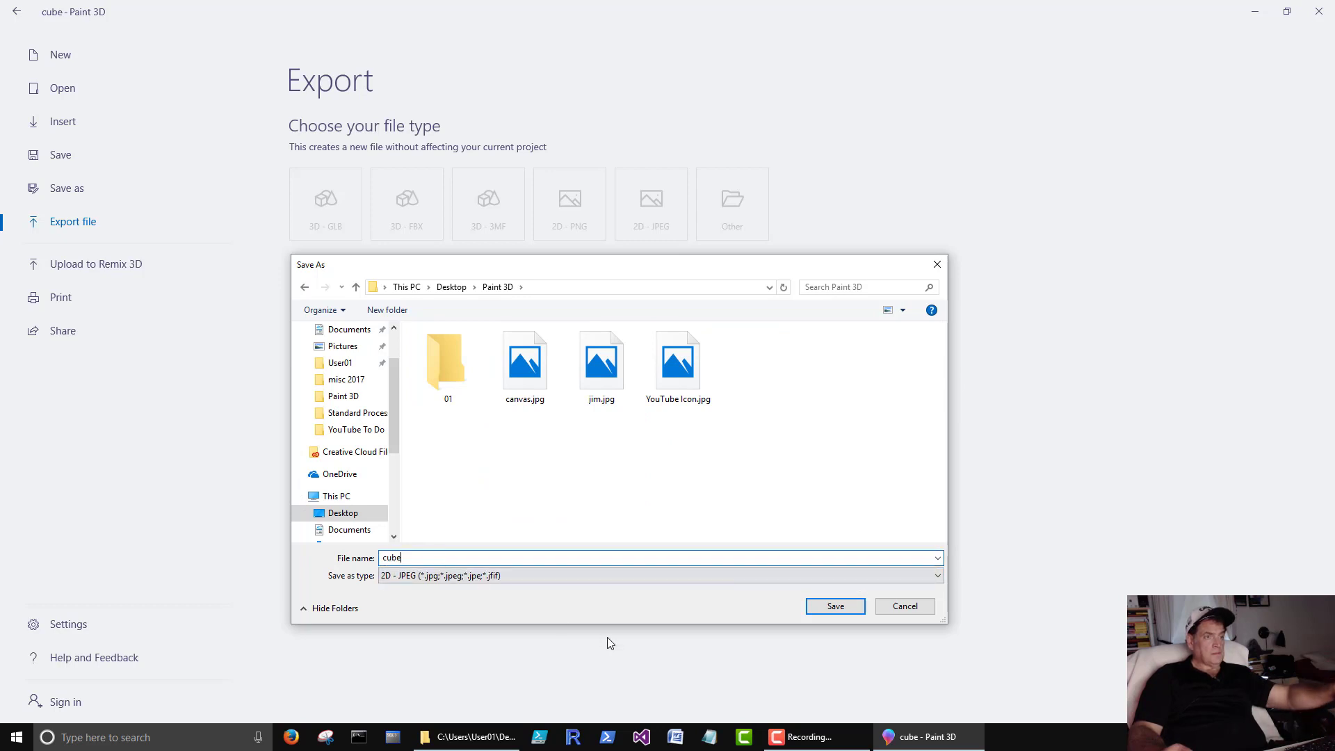
{"action": "left_click", "coordinate": [836, 605]}
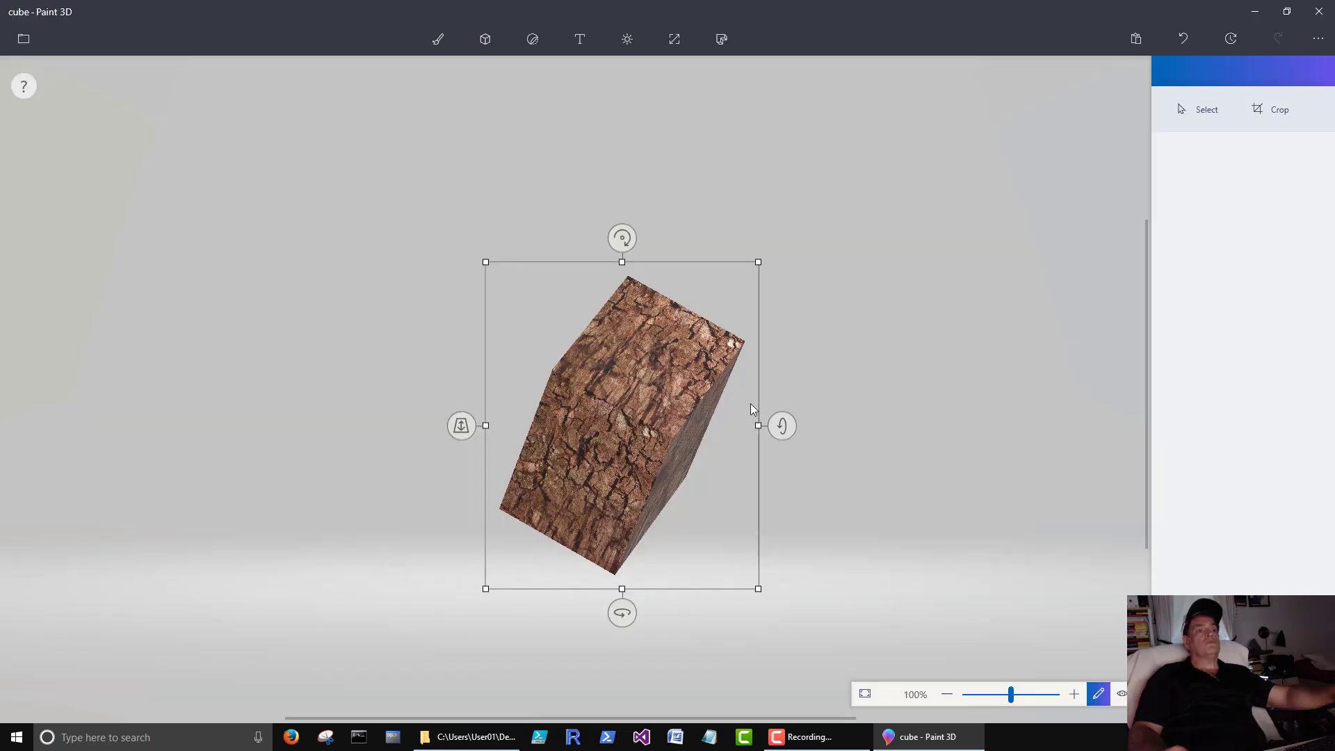
- Switch to the Paint 3D folder in File Explorer and open cube.jpg for editing in Paint
{"action": "left_click", "coordinate": [481, 738]}
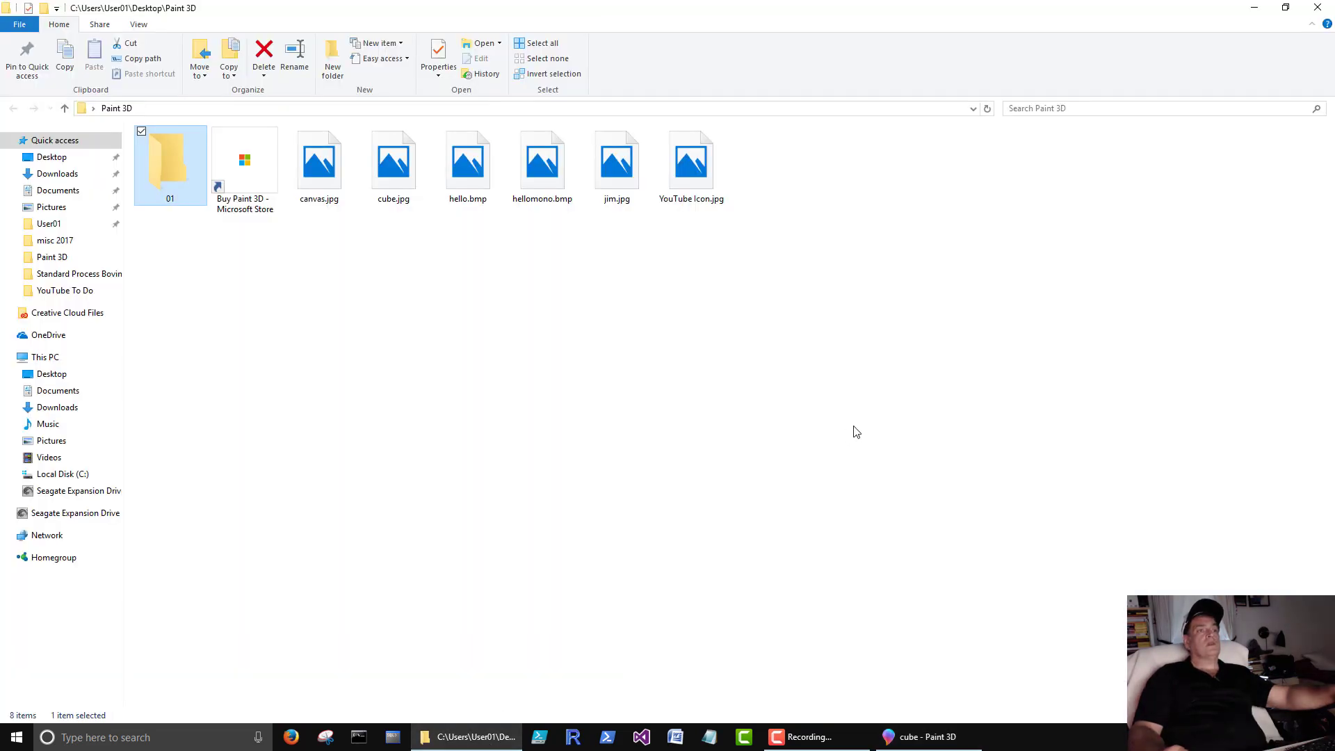
{"action": "left_click", "coordinate": [405, 187]}
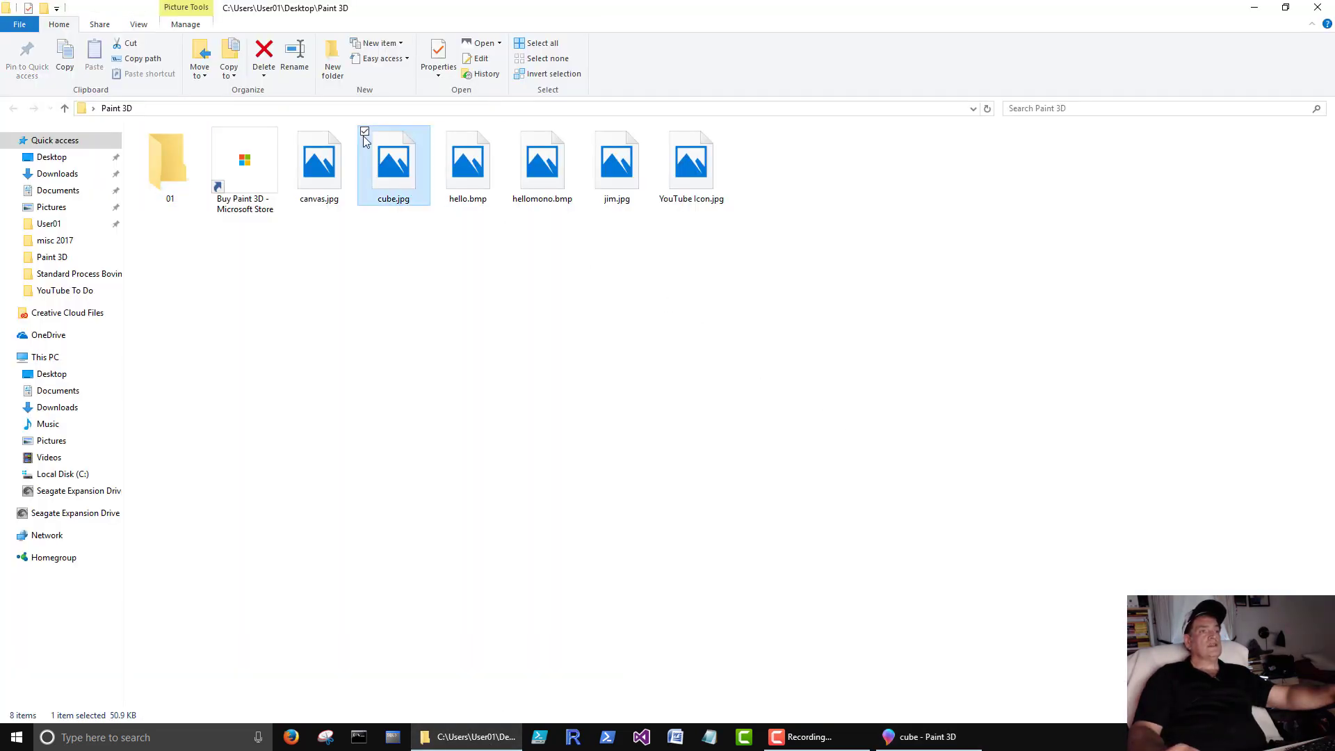
{"action": "right_click", "coordinate": [389, 169]}
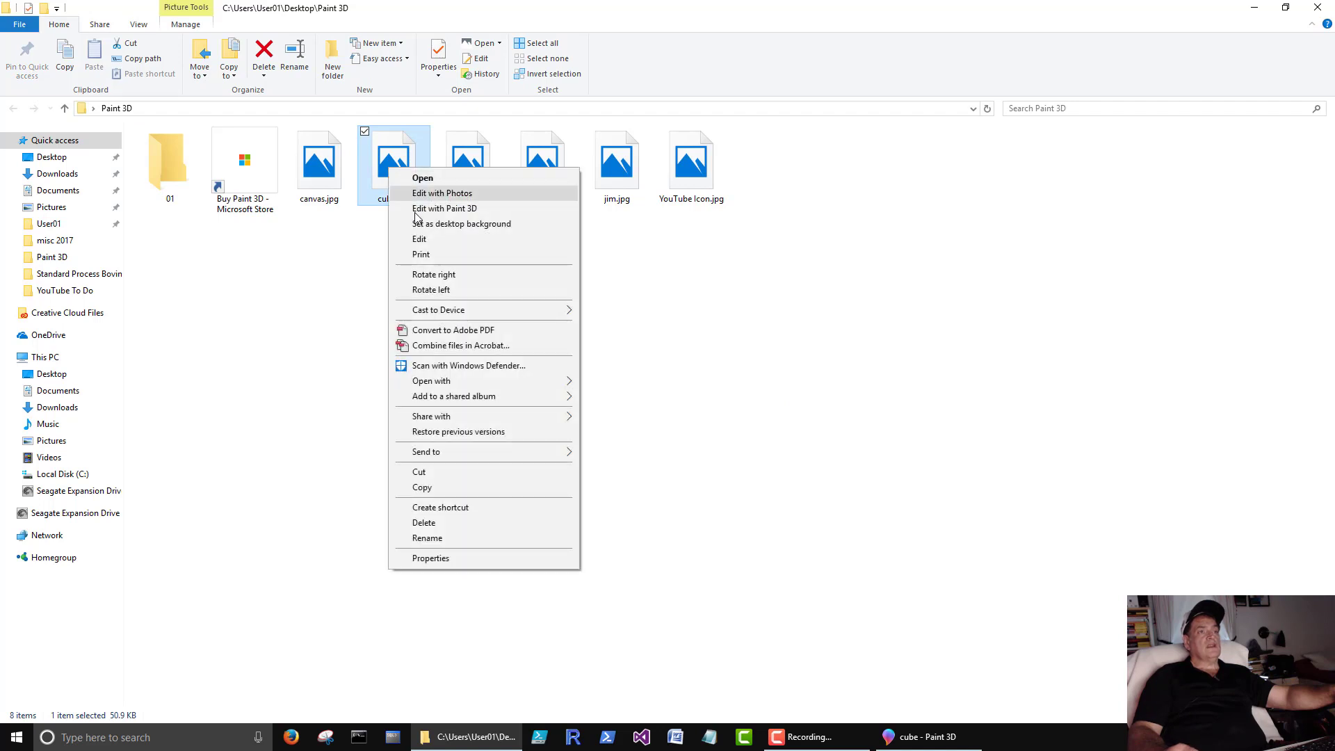
{"action": "left_click", "coordinate": [419, 239]}
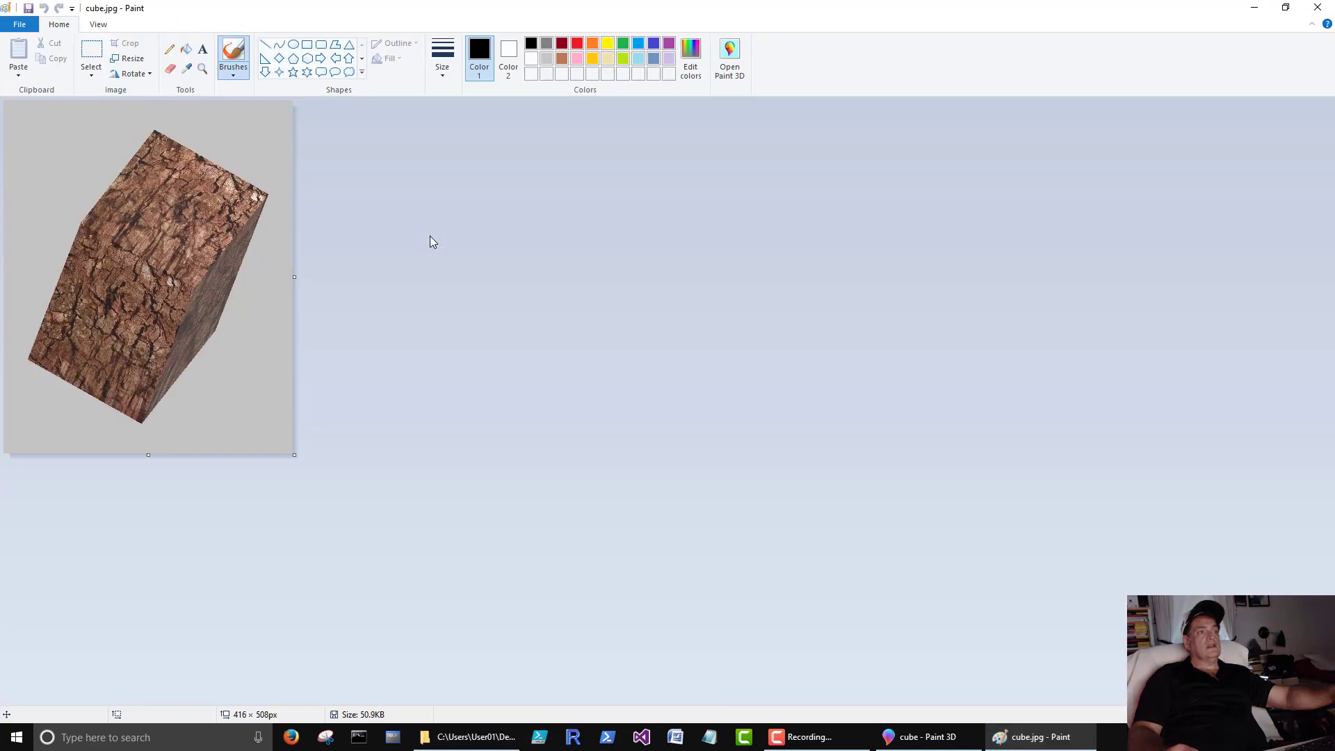